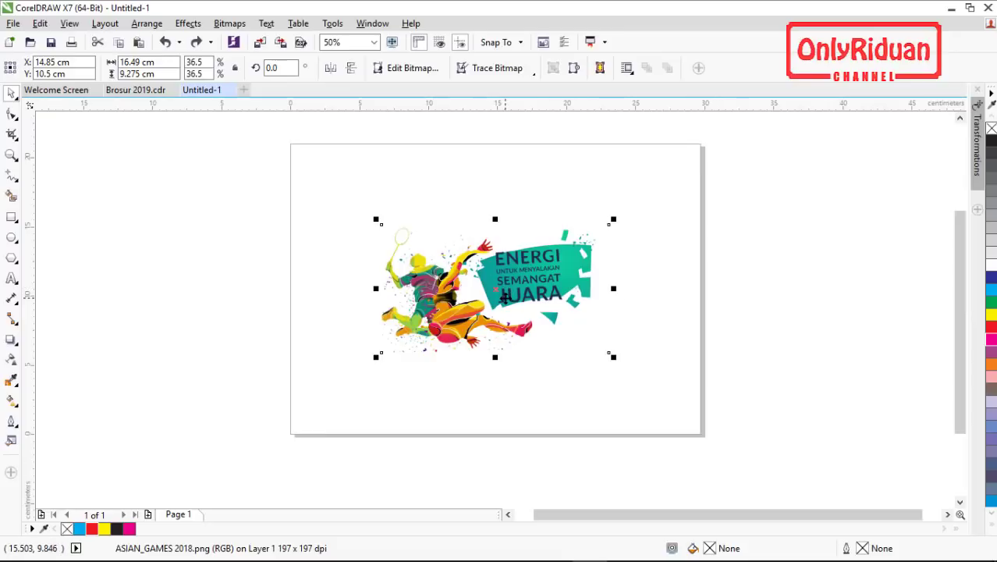
- Place a duplicate of the ASIAN_GAMES 2018.png image beside the original, partly off the page
click(555, 295)
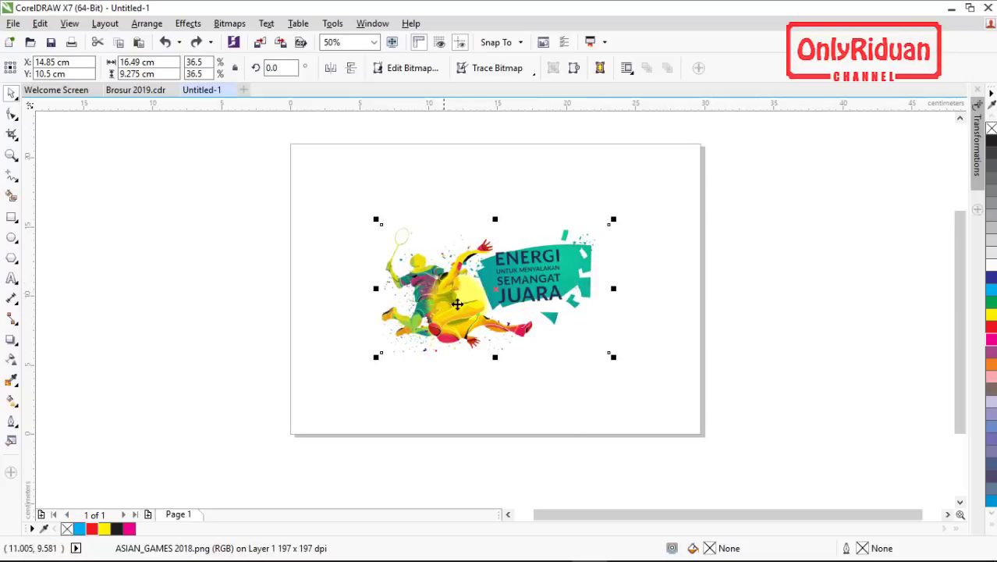
drag(491, 290, 235, 289)
click(488, 291)
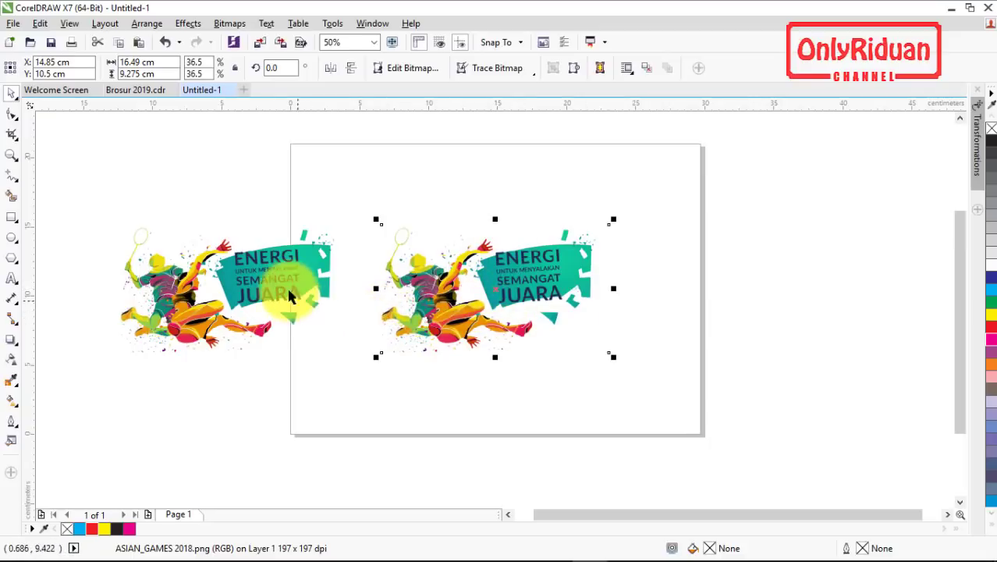
- Convert the duplicate image to a 300 dpi CMYK Color (32-bit) bitmap with anti-aliasing and a transparent background
click(254, 289)
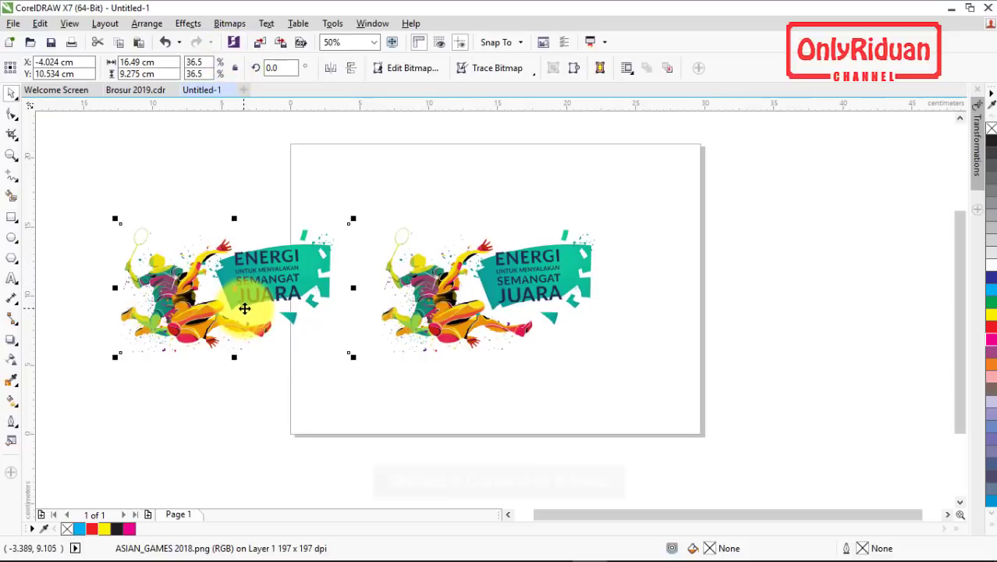
click(230, 23)
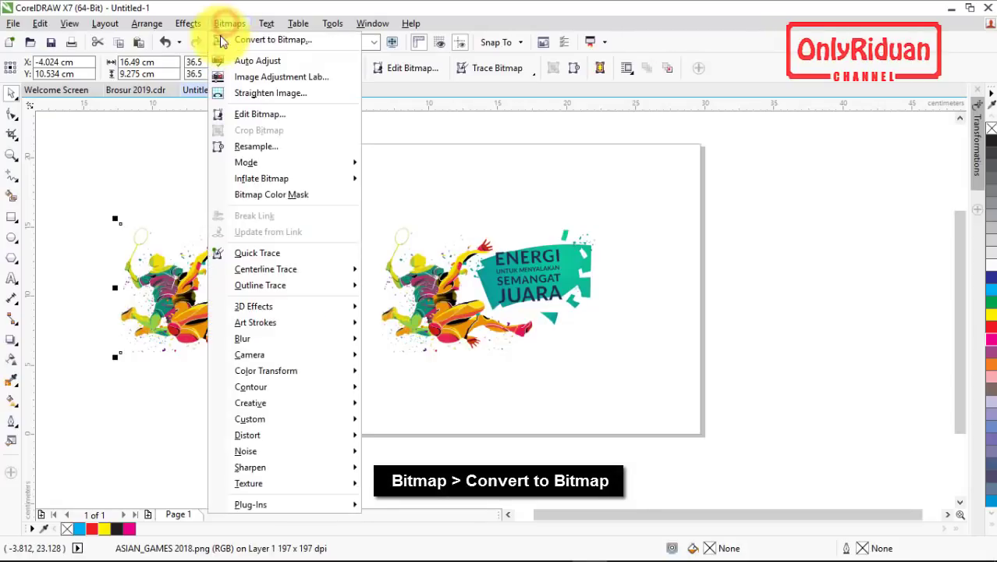
click(269, 40)
drag(695, 109, 700, 140)
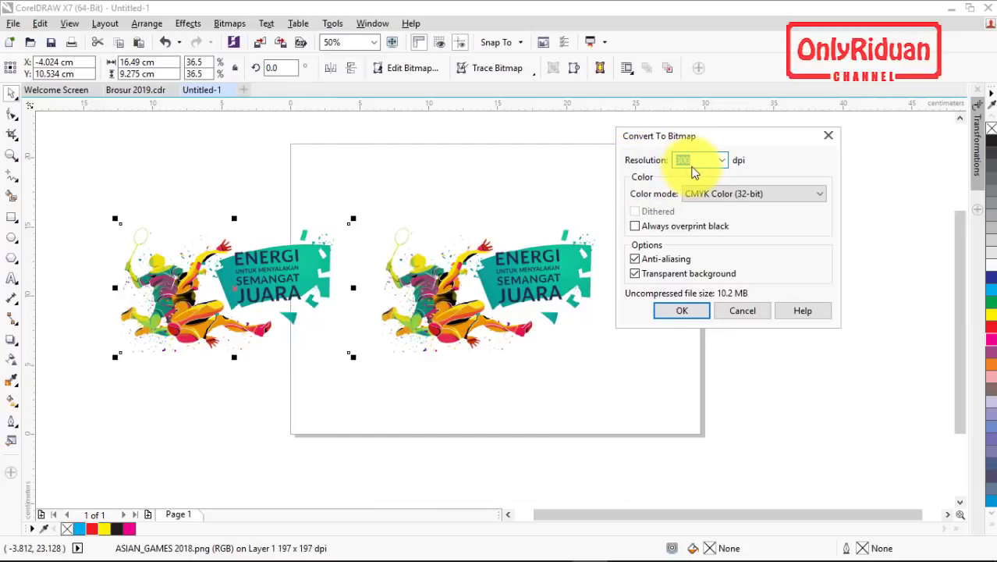
click(641, 197)
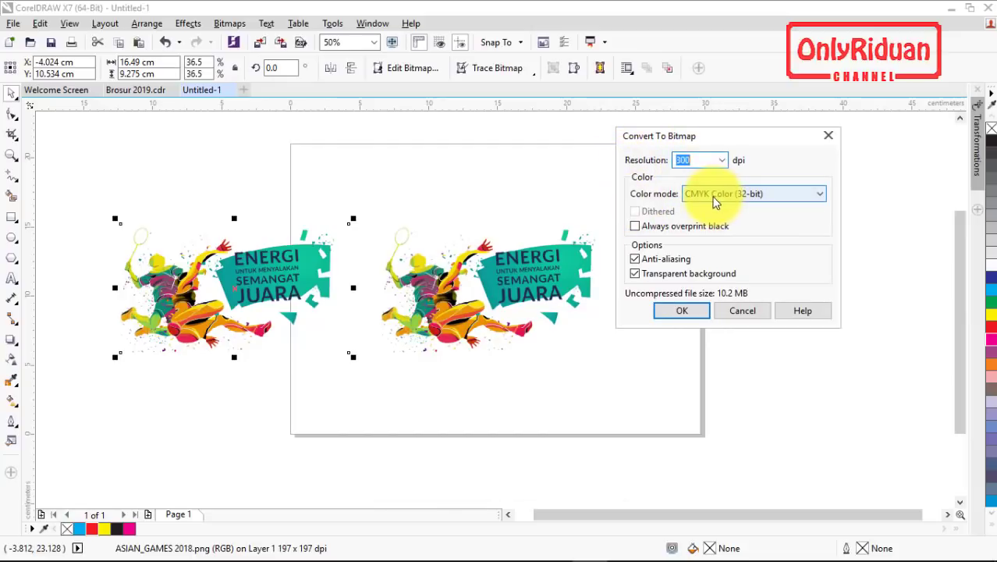
click(724, 200)
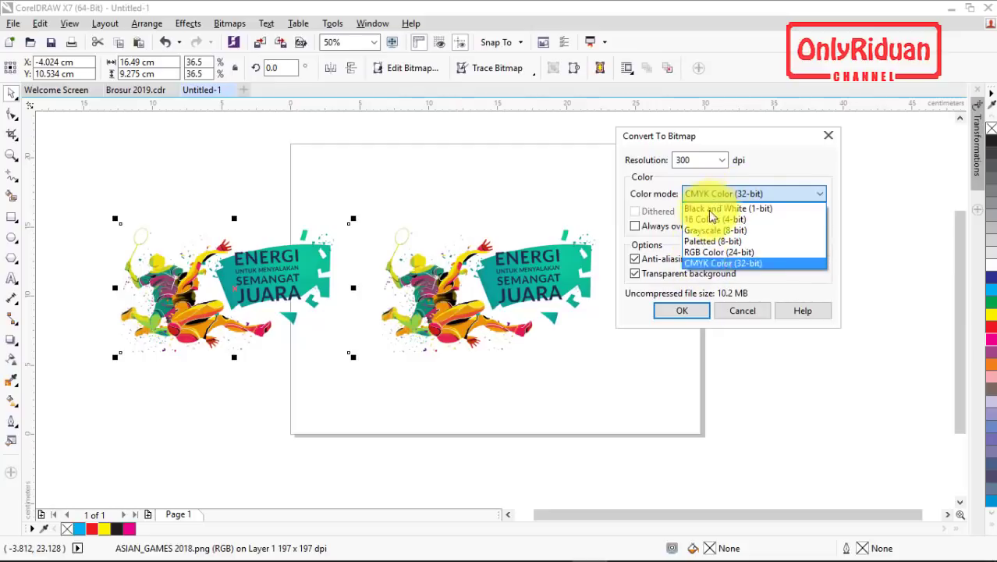
click(705, 265)
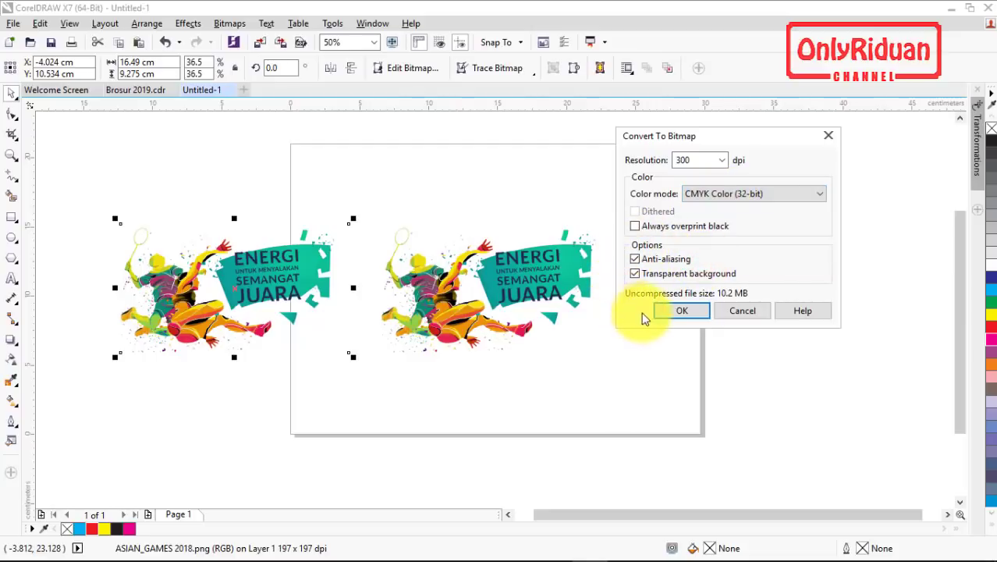
click(683, 312)
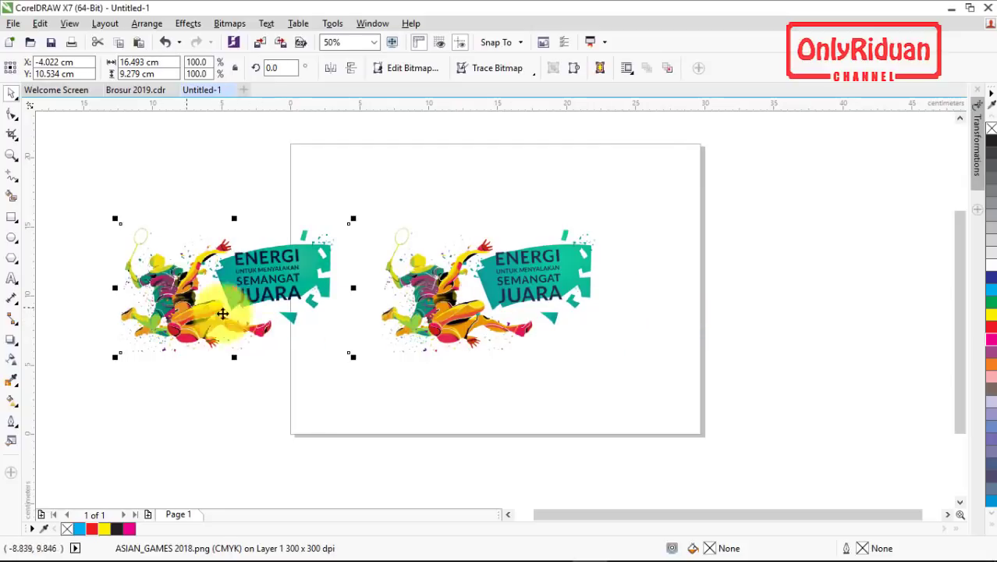
- Compare the color mode and resolution of the original image with those of the converted duplicate
click(505, 280)
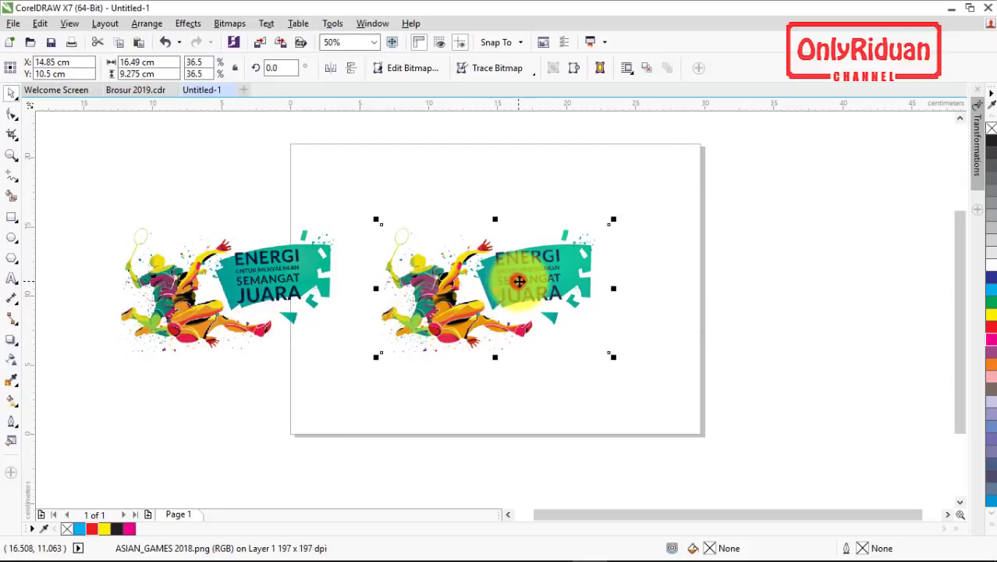
click(202, 292)
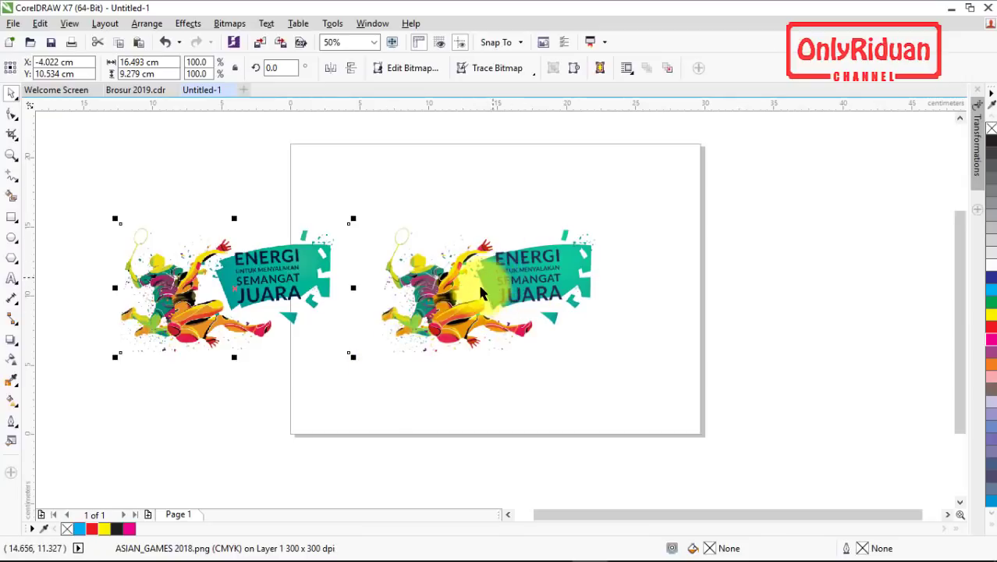
click(240, 421)
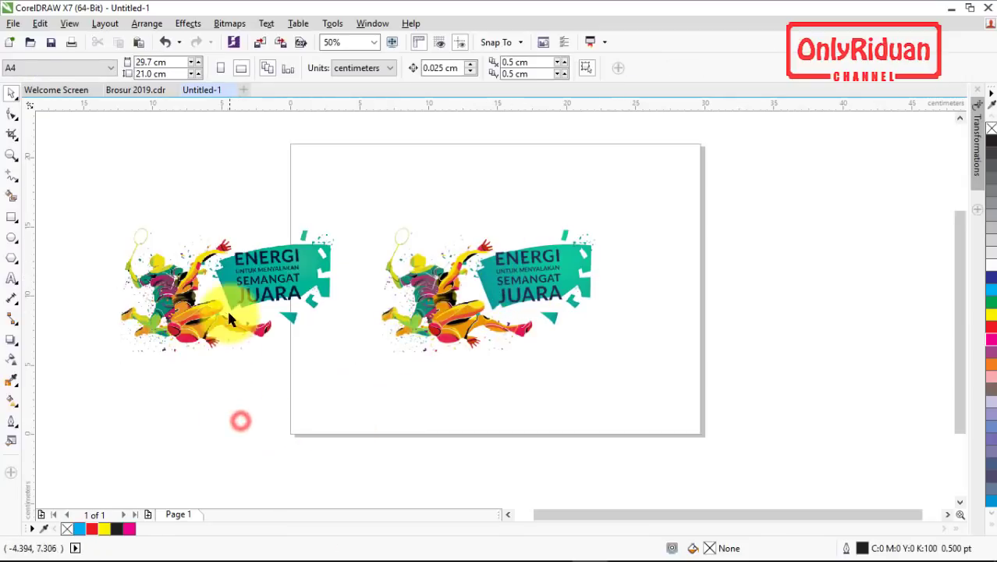
- Apply a Color Balance adjustment to the converted CMYK image with Cyan -- Red at -8 for all tonal ranges
click(230, 324)
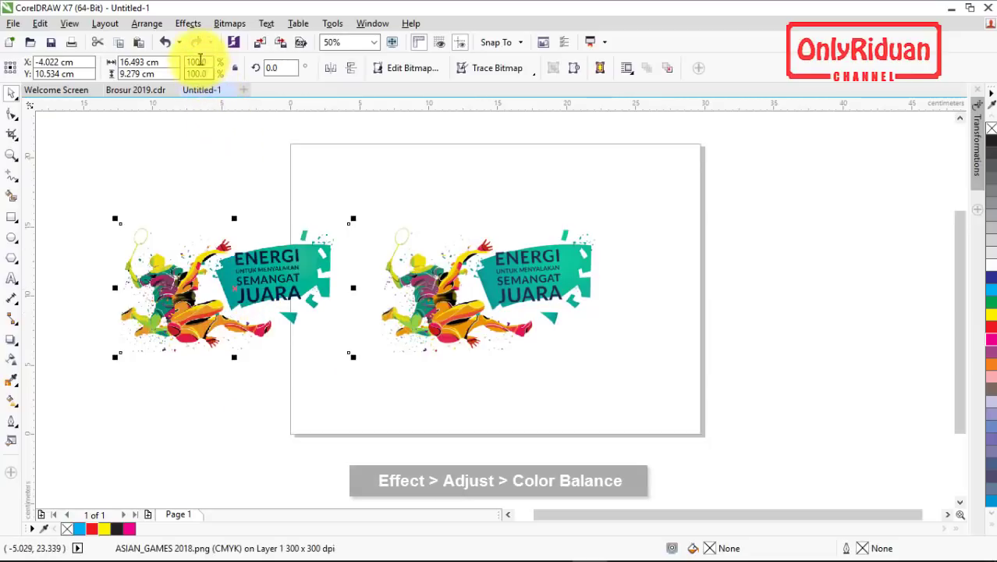
click(188, 23)
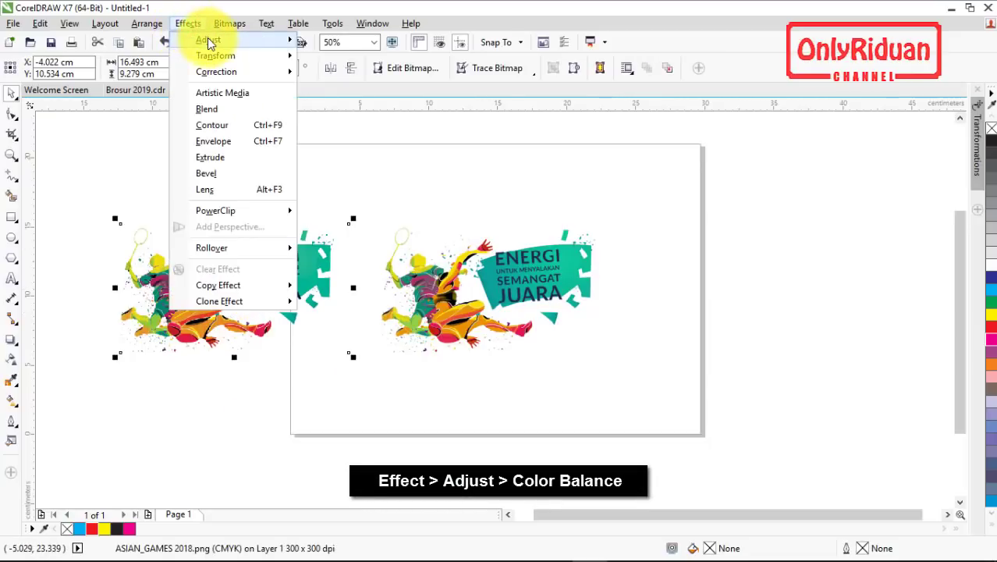
mouse_move(209, 44)
click(361, 129)
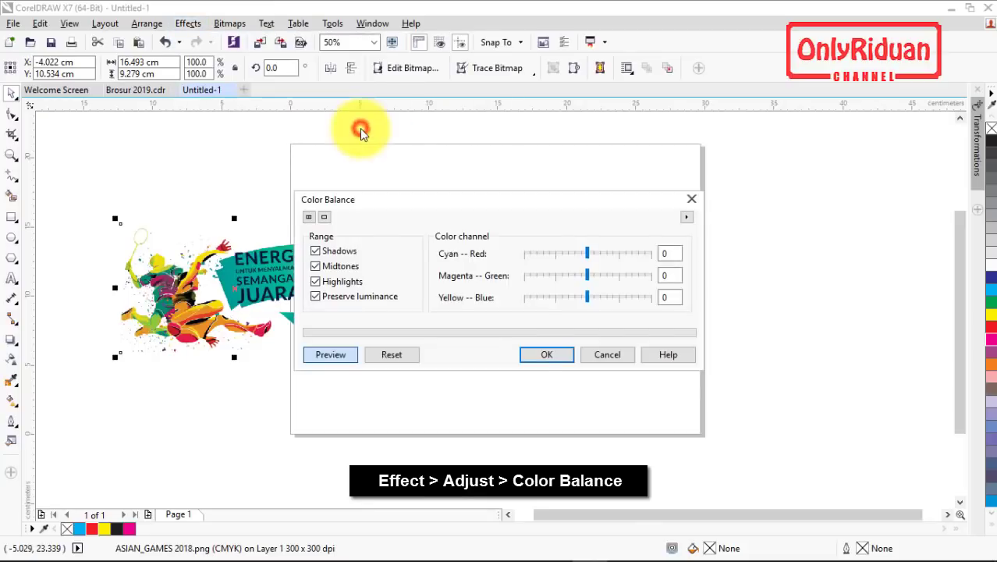
drag(437, 204, 503, 293)
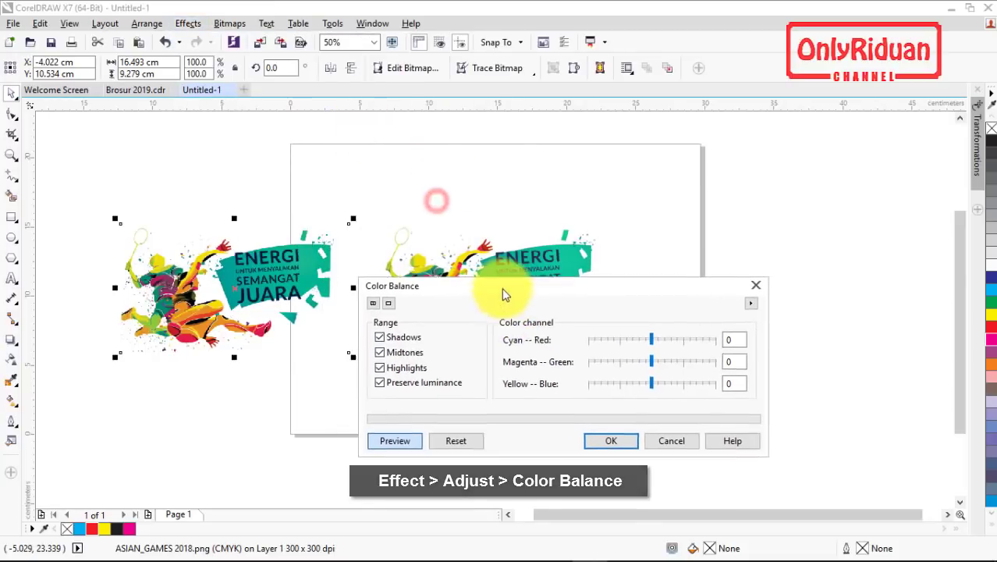
drag(599, 297, 550, 312)
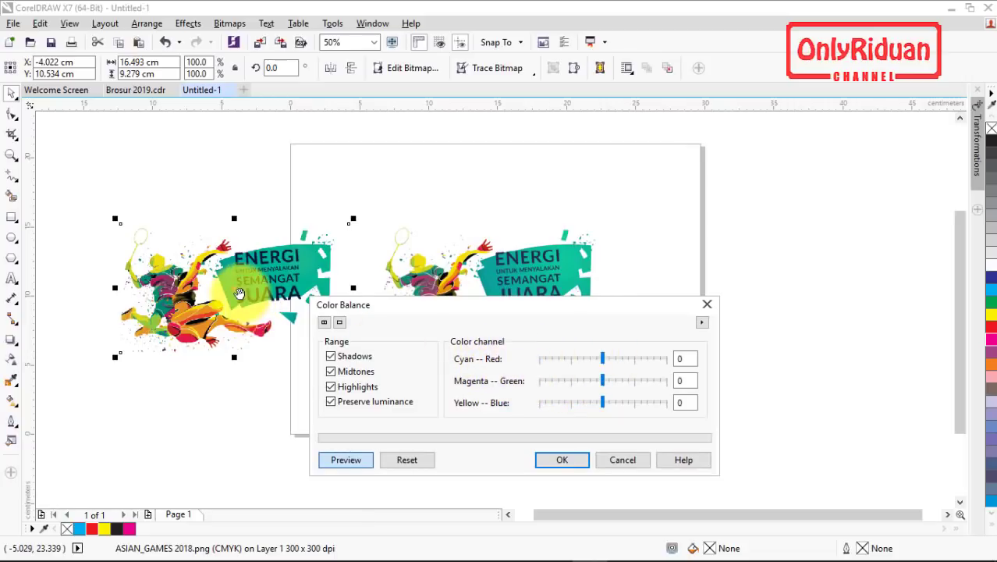
drag(444, 314, 443, 332)
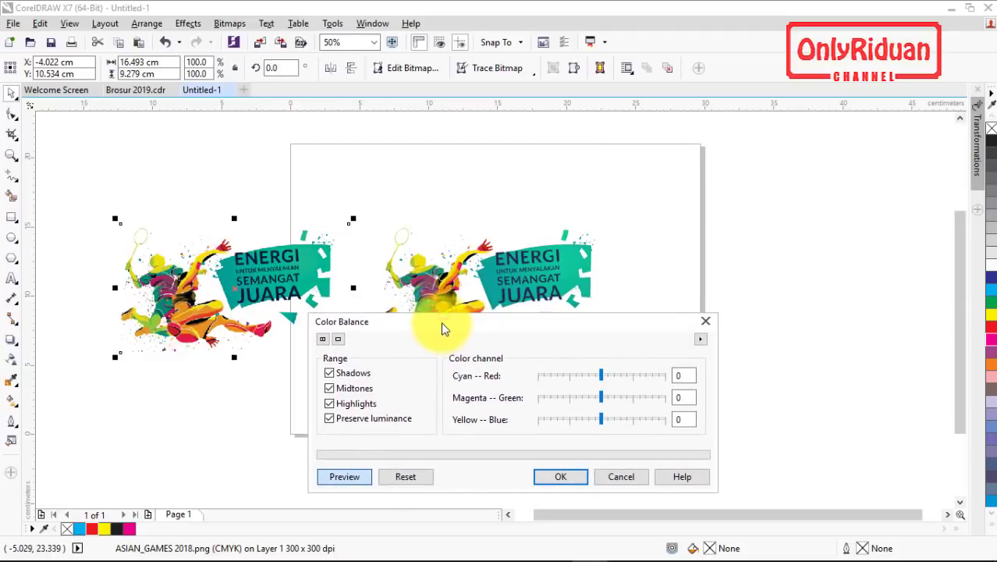
click(598, 377)
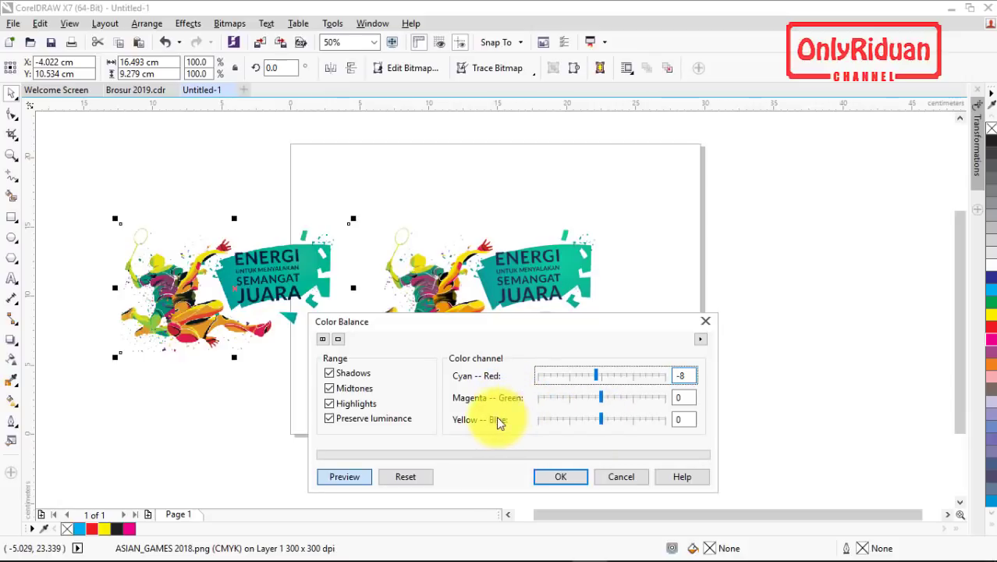
drag(475, 327, 559, 212)
drag(485, 201, 461, 281)
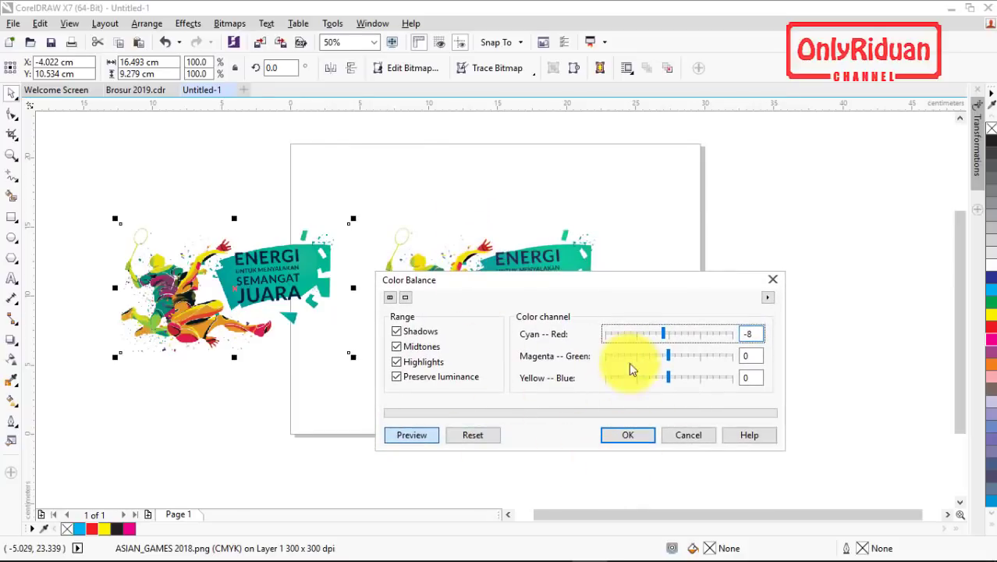
click(629, 437)
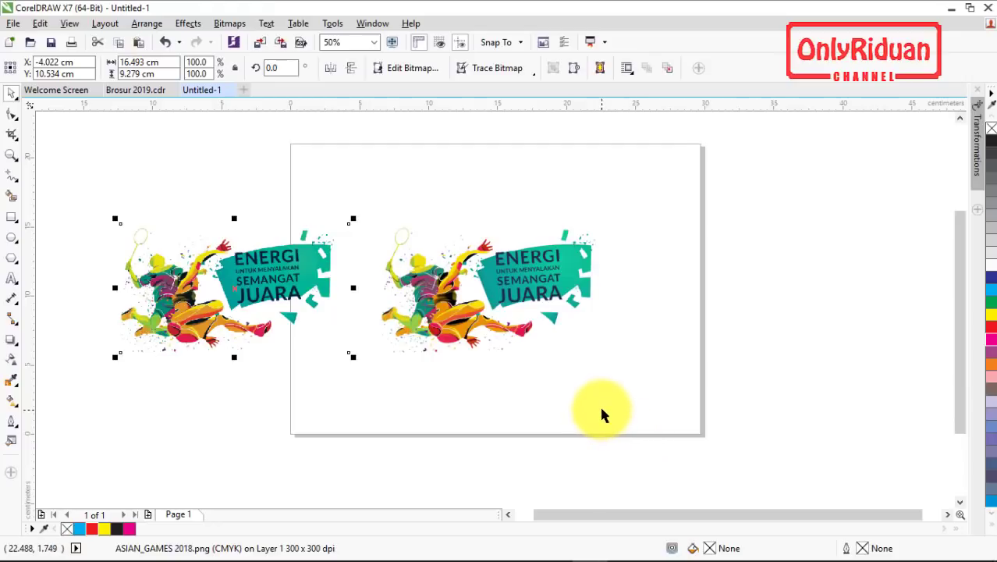
- Delete the original RGB image and move the adjusted CMYK image to the middle of the page
click(492, 293)
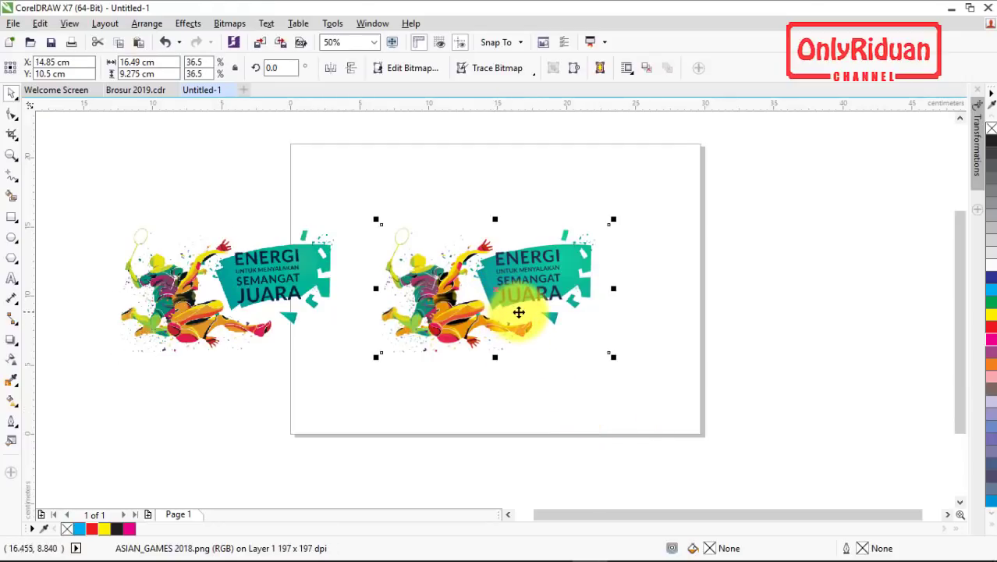
key(Delete)
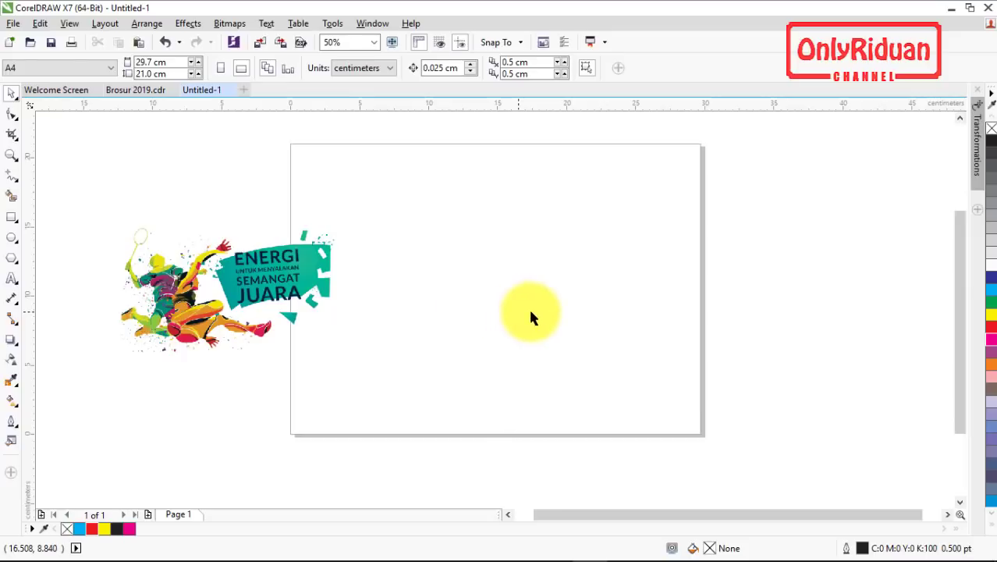
drag(200, 283, 465, 285)
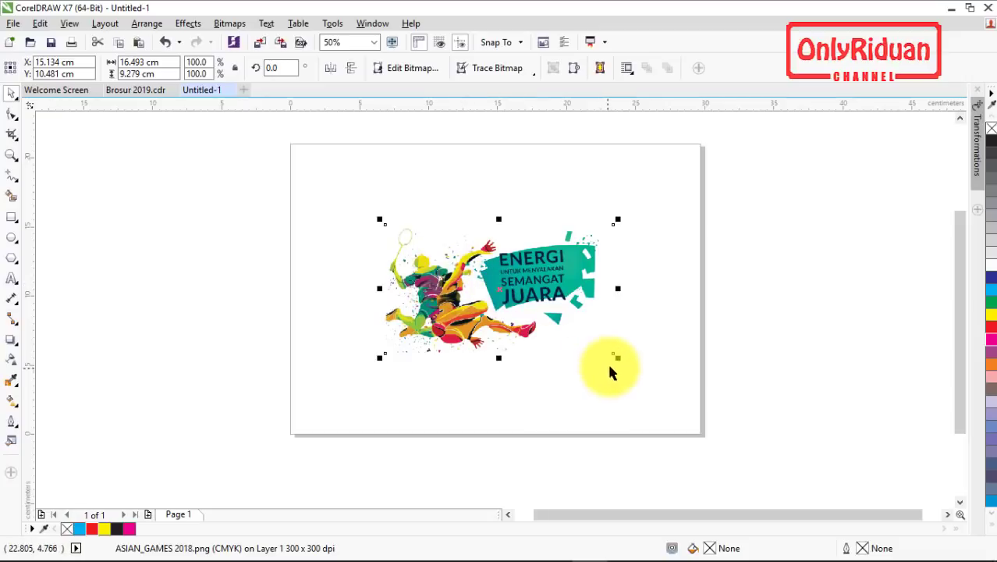
- Scale the image down to about 13.06 by 7.35 cm and lay out four copies in a two-by-two grid
drag(617, 358, 565, 352)
drag(496, 308, 613, 334)
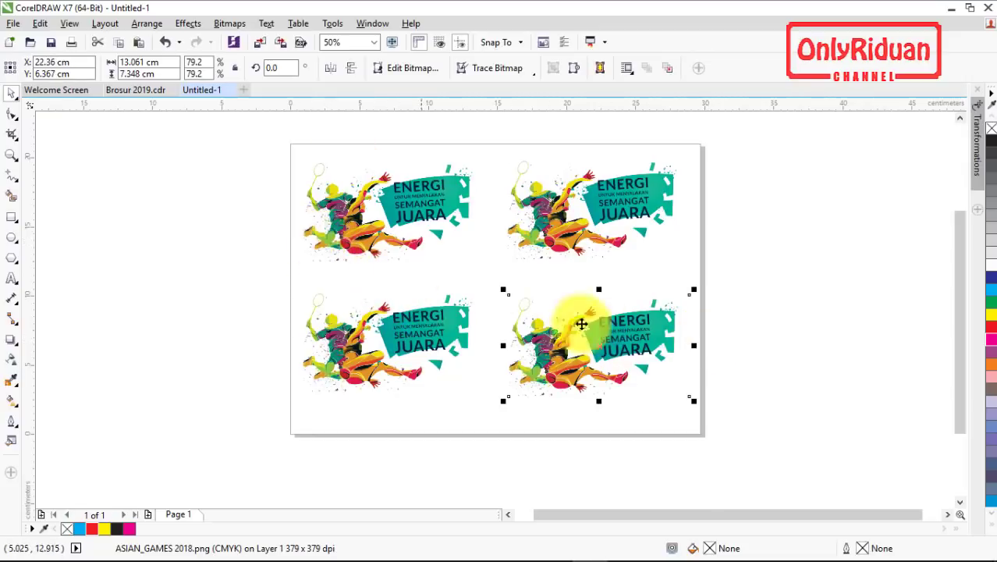
- Align the two images in each column of the grid on their vertical center lines
drag(773, 457, 483, 138)
key(c)
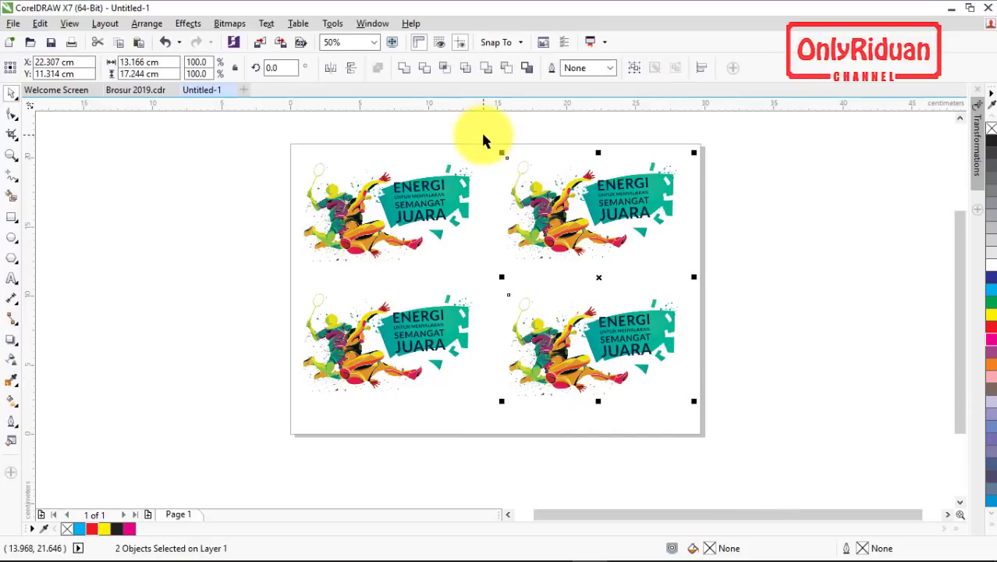
drag(259, 126, 511, 439)
key(c)
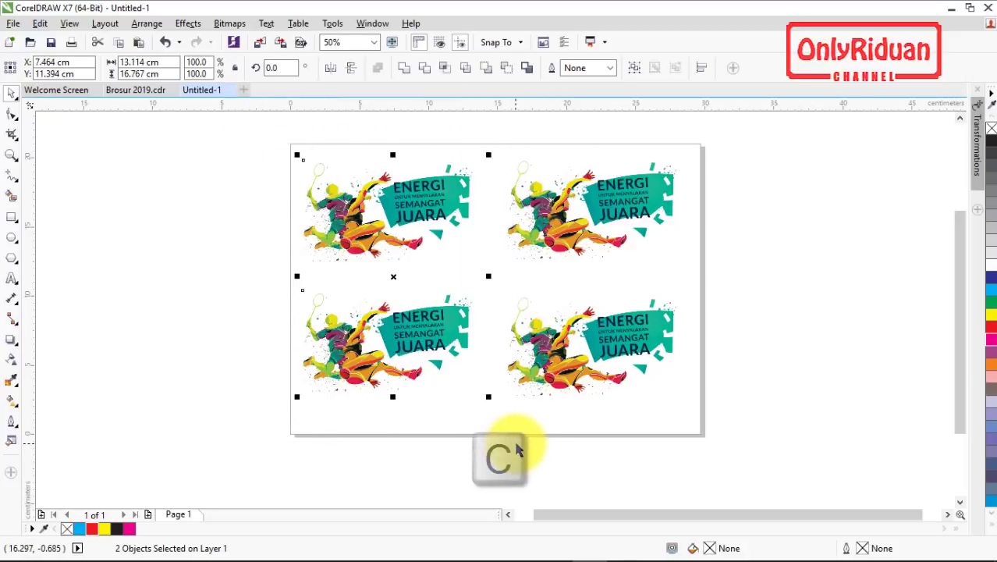
- Align the two images in each row of the grid on their horizontal center lines
drag(223, 134, 750, 292)
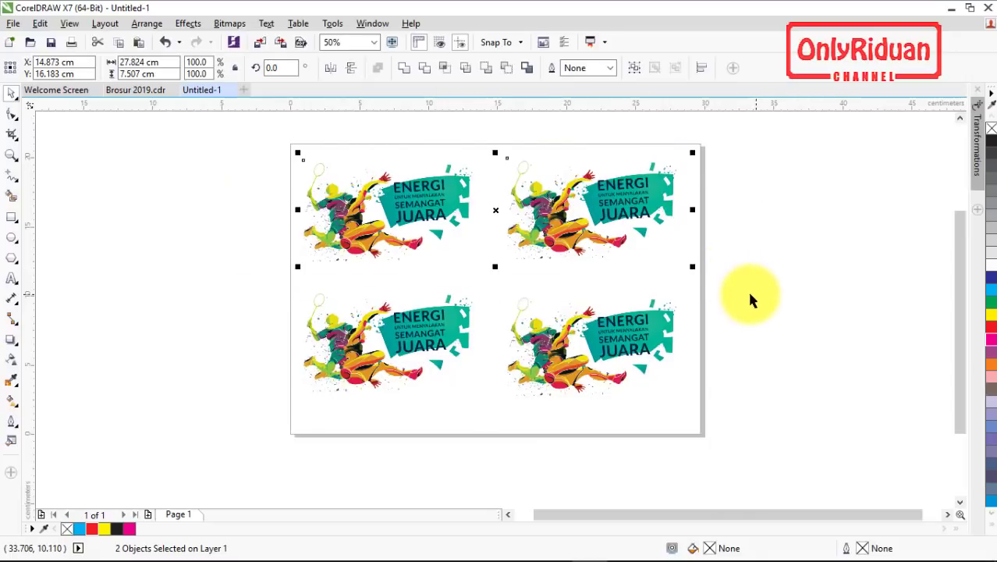
key(e)
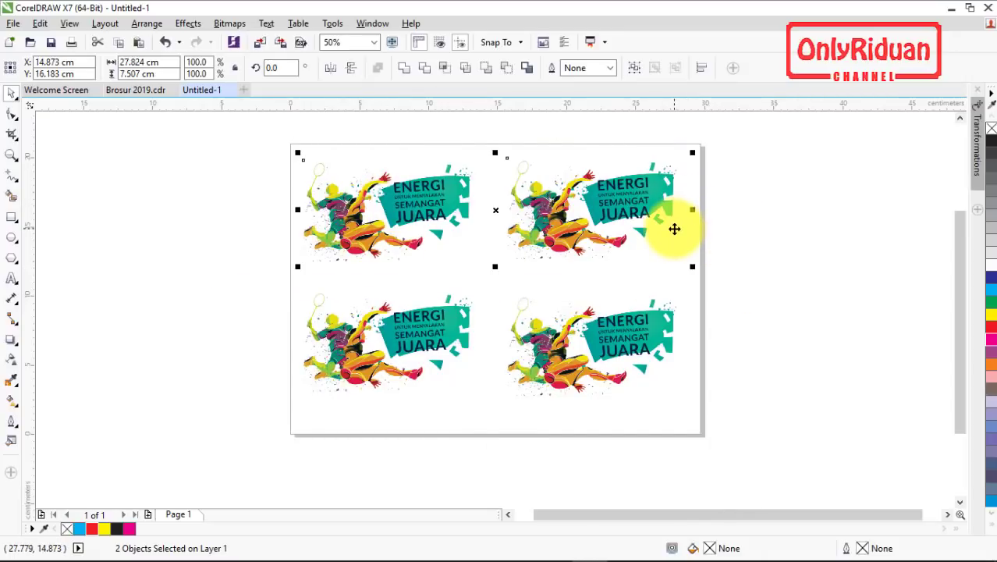
key(e)
drag(255, 277, 759, 426)
key(e)
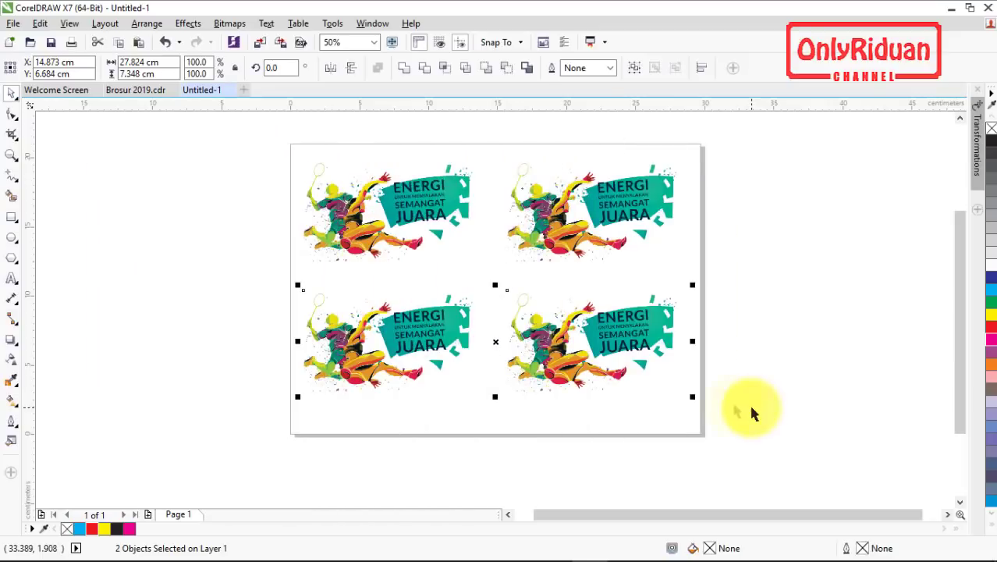
- Move all four images together slightly downward so the grid sits around the middle of the page
click(236, 195)
drag(225, 147, 711, 420)
drag(498, 279, 500, 287)
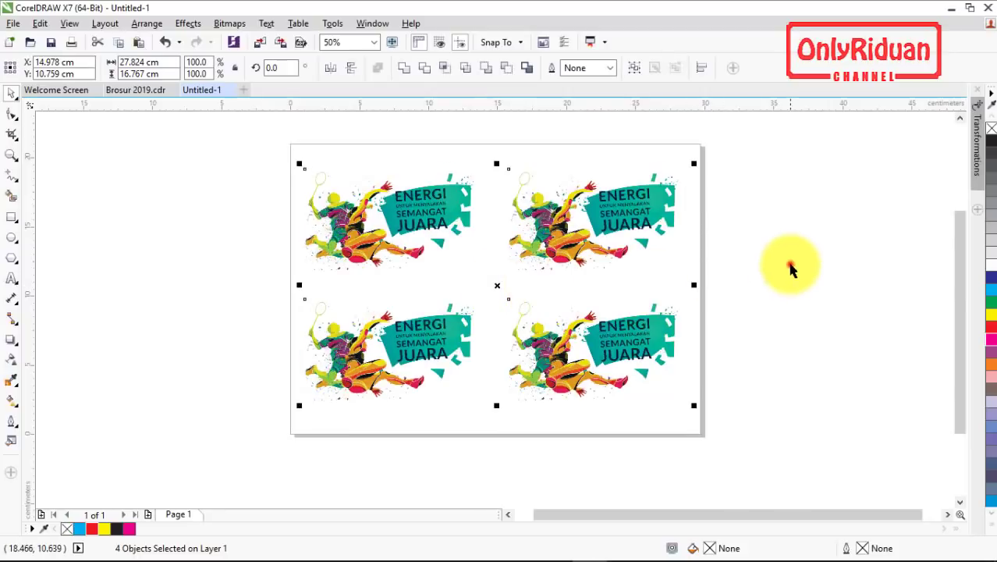
click(789, 267)
scroll(383, 188, up, 1)
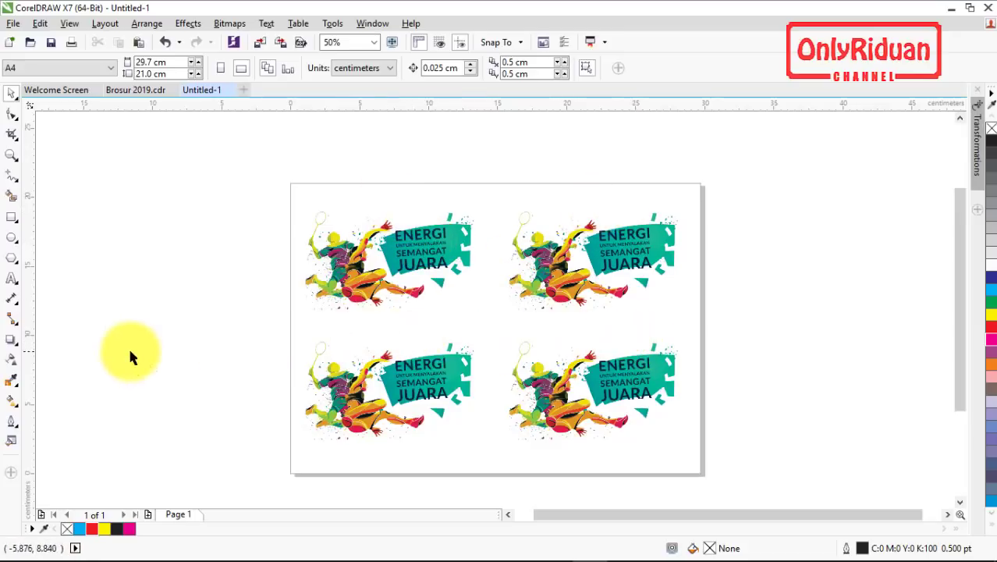
- Add bold artistic text "CMYK" centered at the page's upper edge and break it apart into separate letters
click(13, 280)
click(487, 160)
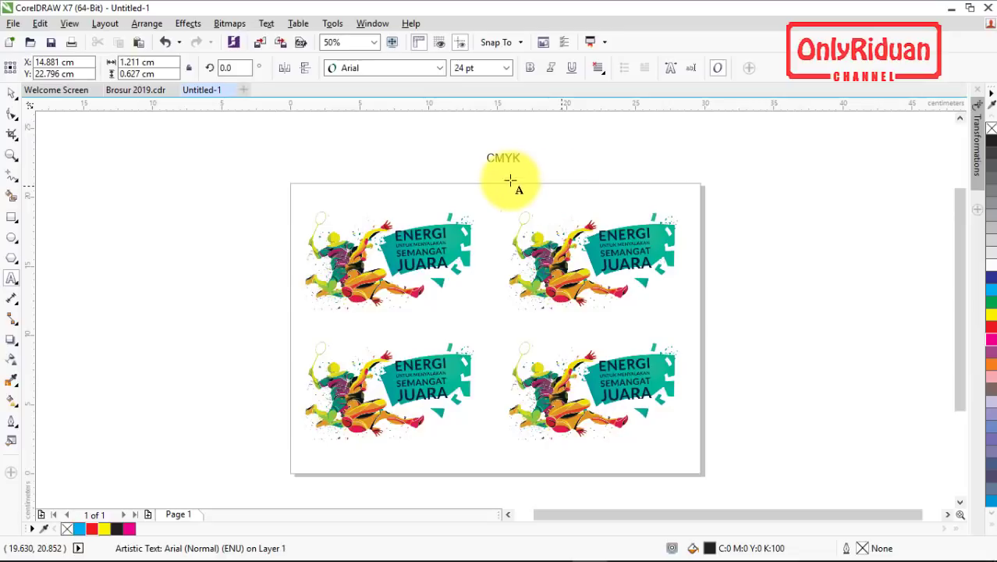
click(12, 92)
click(531, 68)
drag(506, 157, 495, 181)
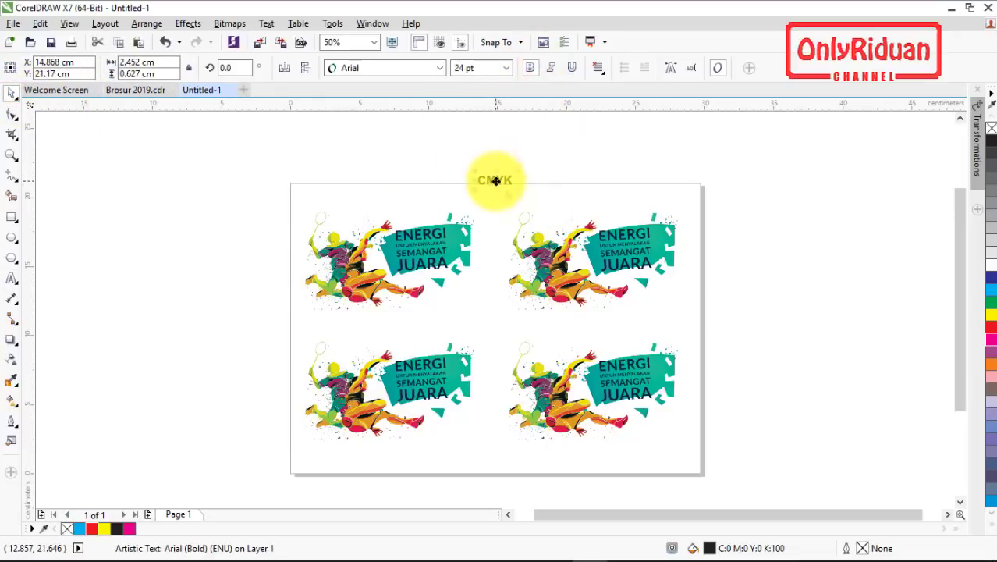
key(ctrl+k)
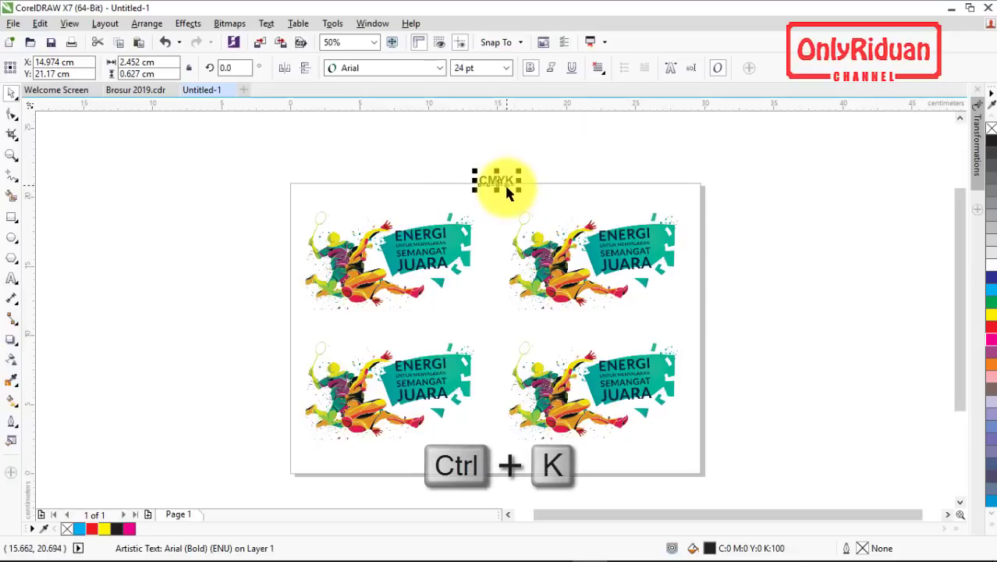
- Move the separate letters so C, M, Y and K each sit above one of the four images, reading row by row
click(146, 23)
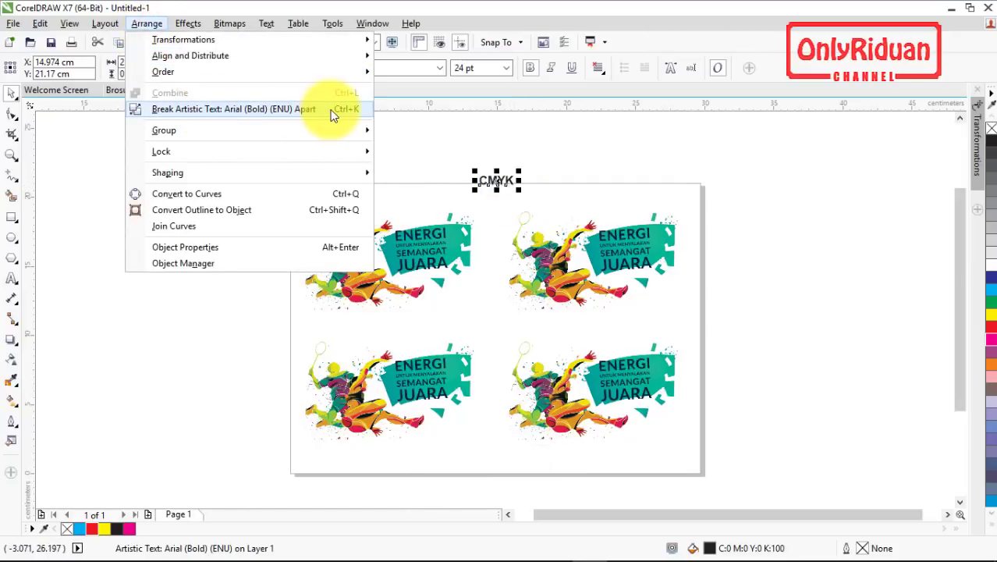
click(567, 170)
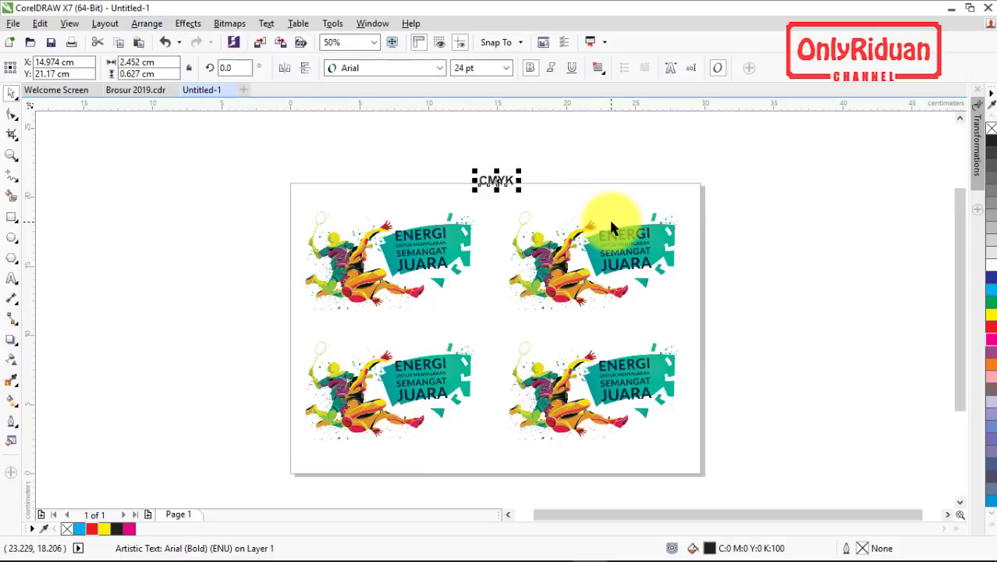
click(536, 139)
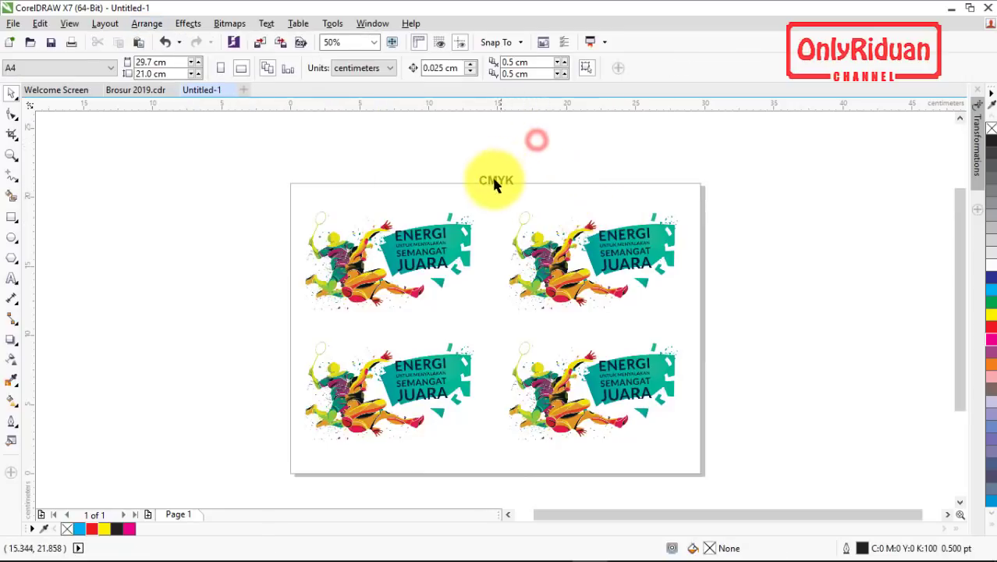
drag(482, 182, 401, 198)
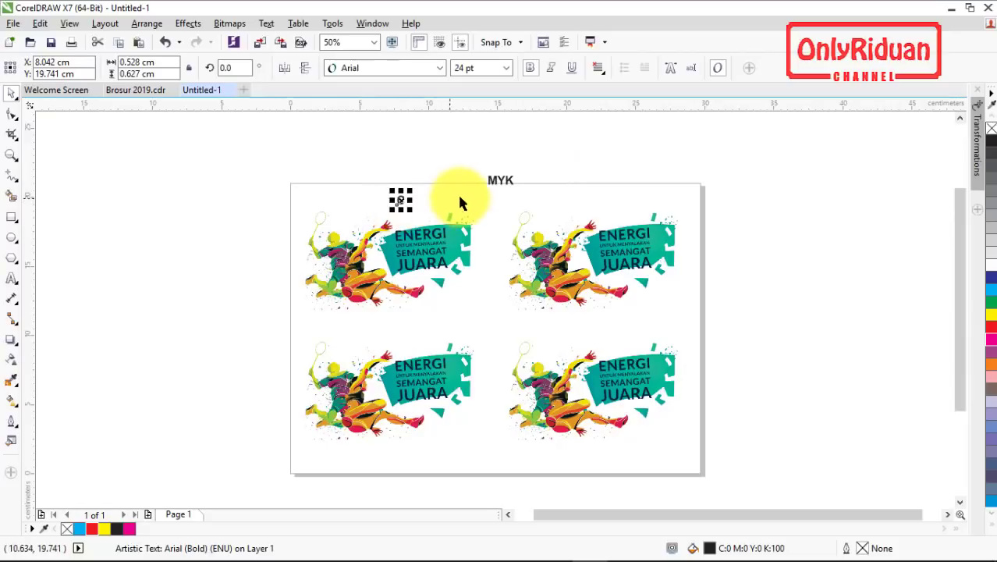
mouse_move(489, 183)
mouse_down()
mouse_move(528, 212)
mouse_move(612, 205)
mouse_up()
drag(503, 181, 395, 337)
drag(509, 183, 619, 341)
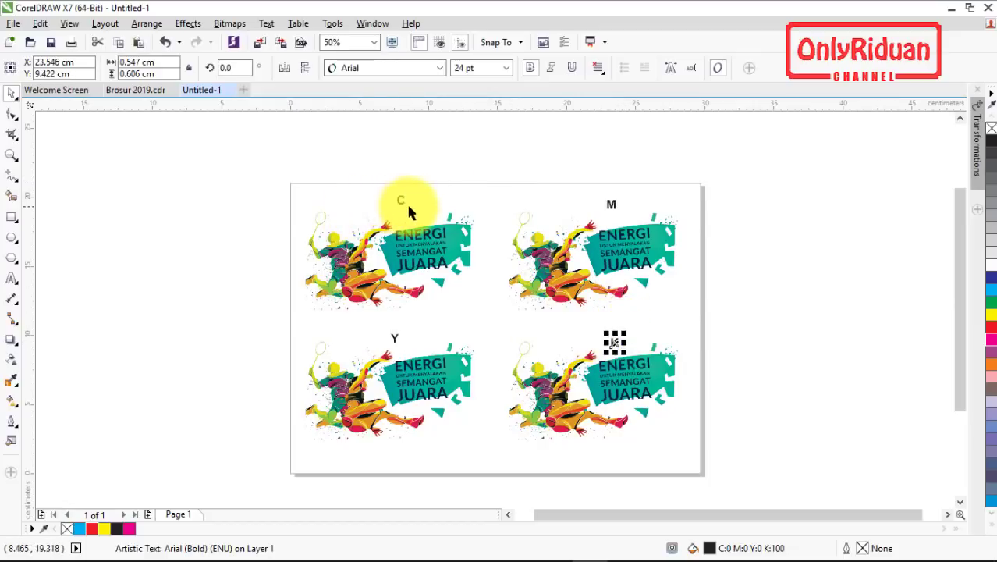
- Fill the letter C with cyan, M with magenta and Y with yellow, keep K black, and clear the selection
click(79, 528)
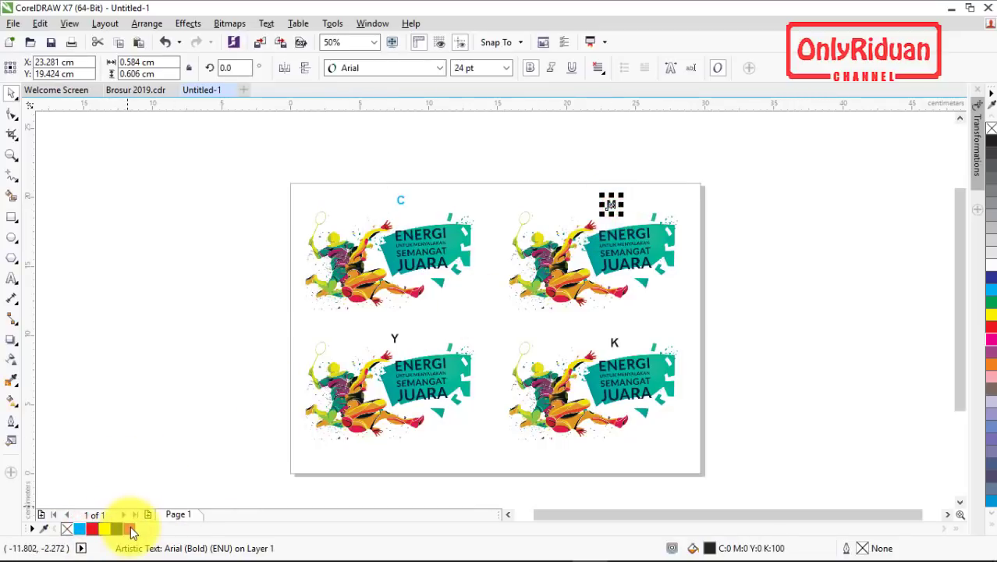
click(131, 529)
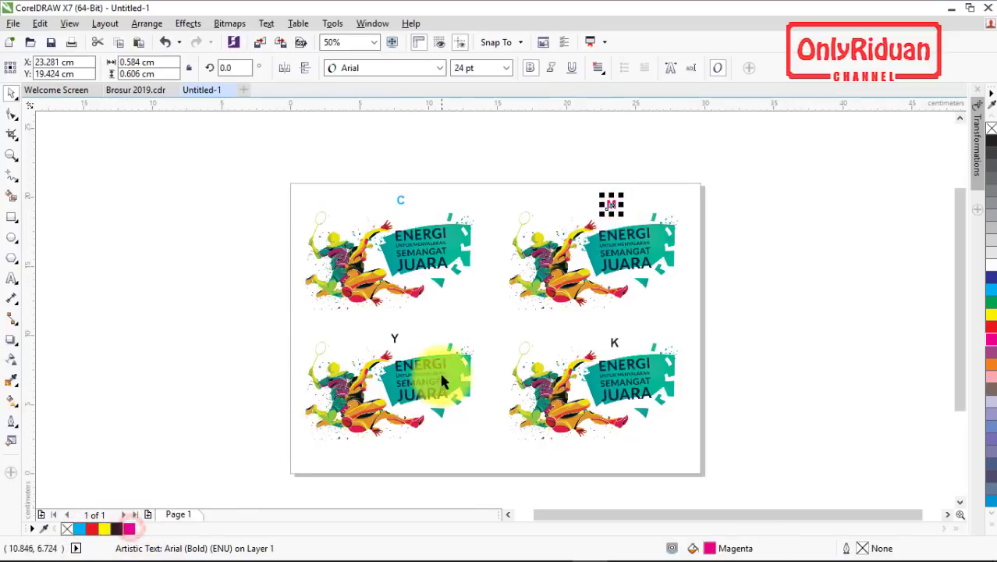
click(396, 341)
click(107, 530)
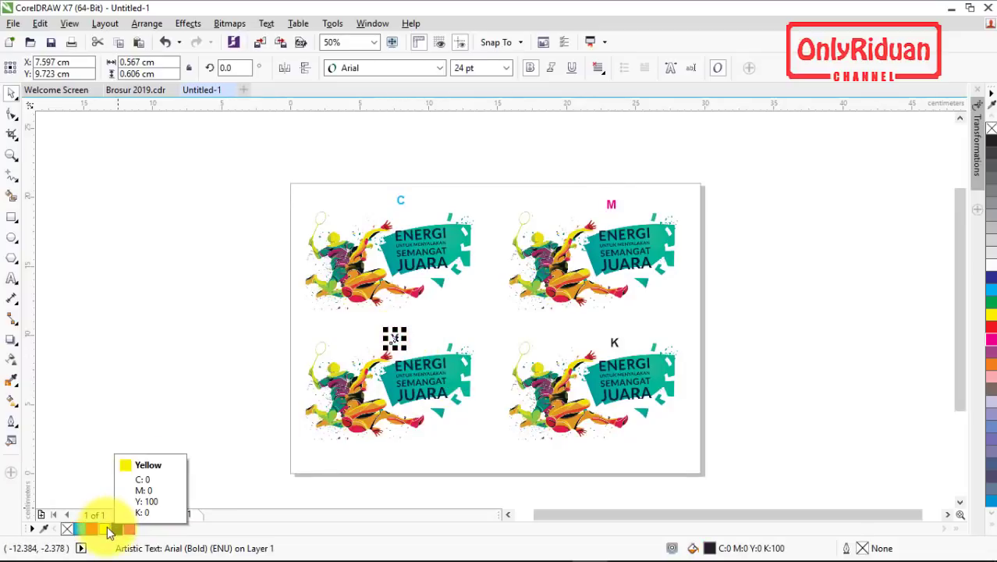
click(108, 530)
click(614, 342)
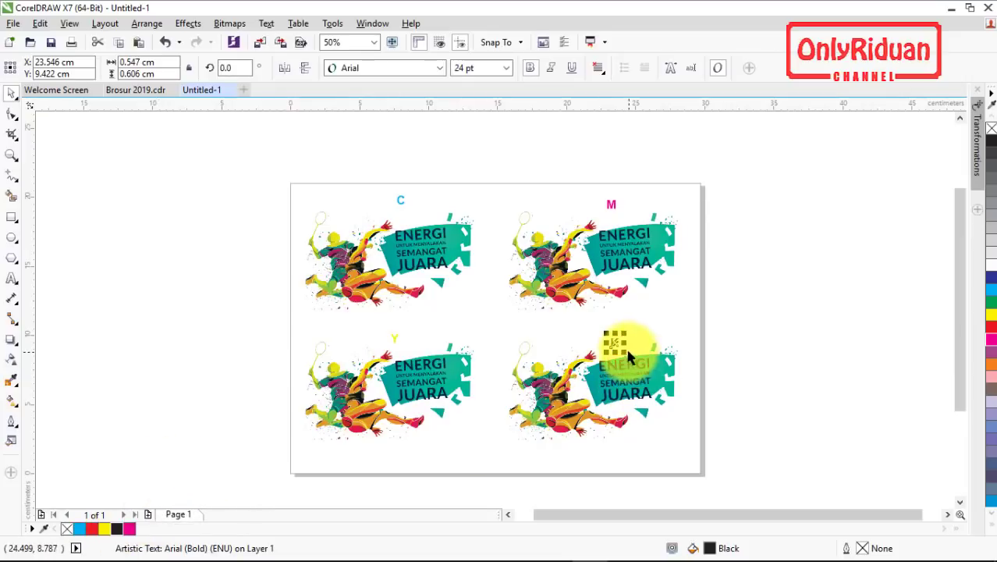
click(207, 343)
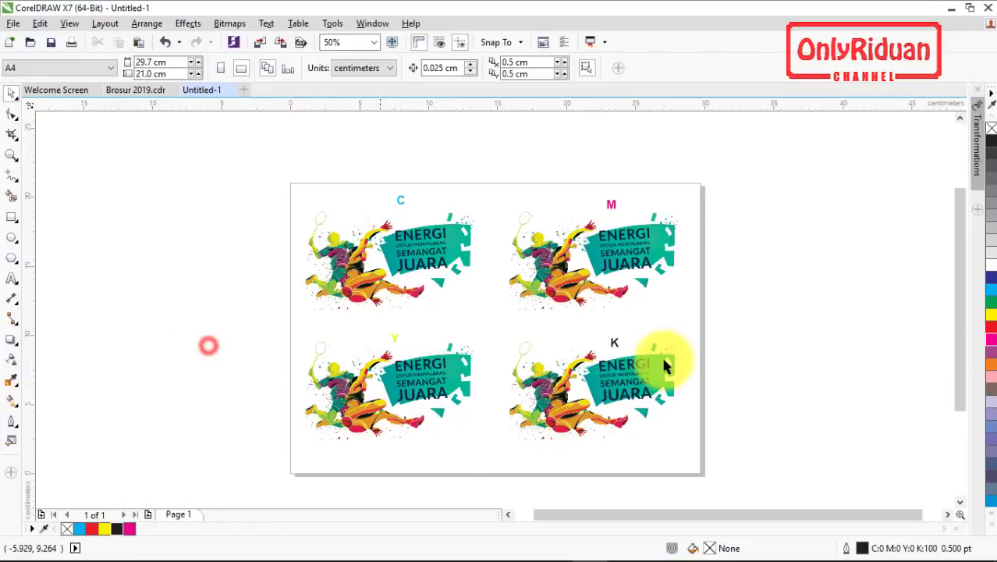
click(616, 343)
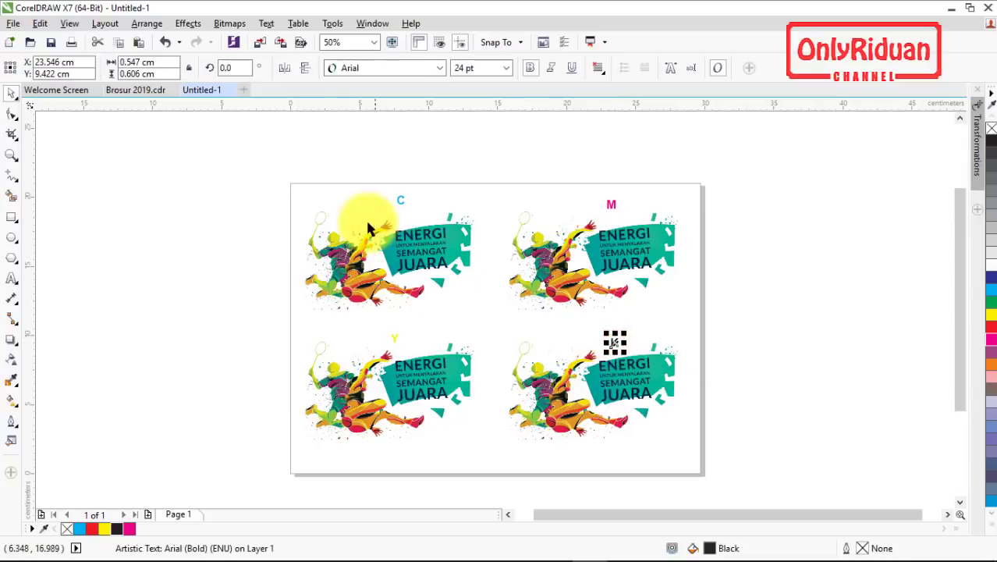
click(784, 379)
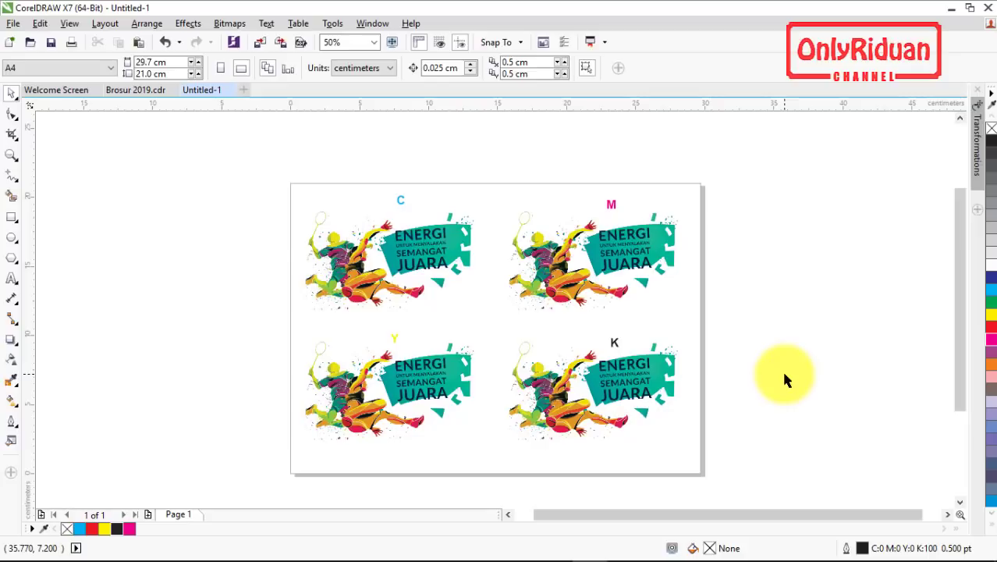
click(386, 246)
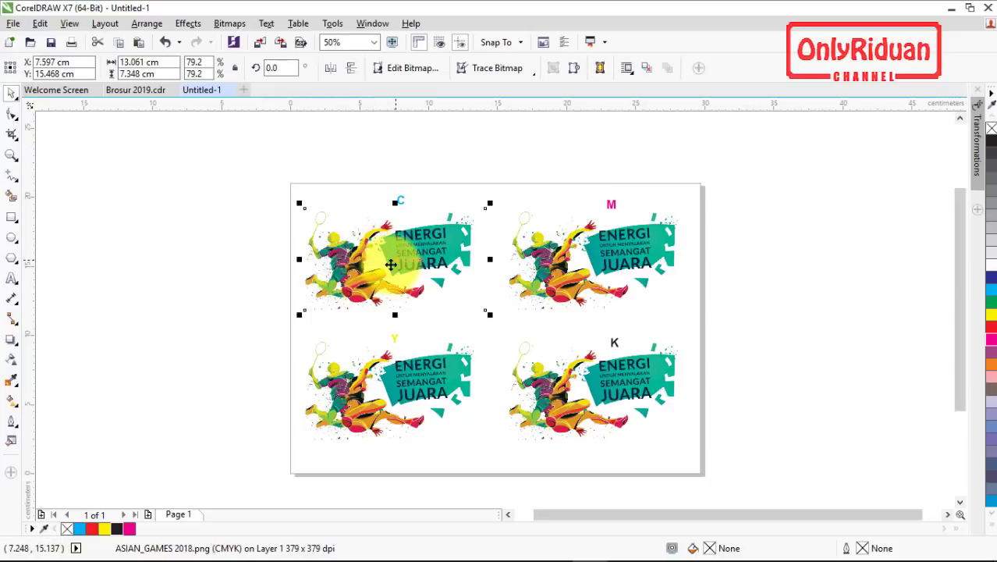
click(625, 258)
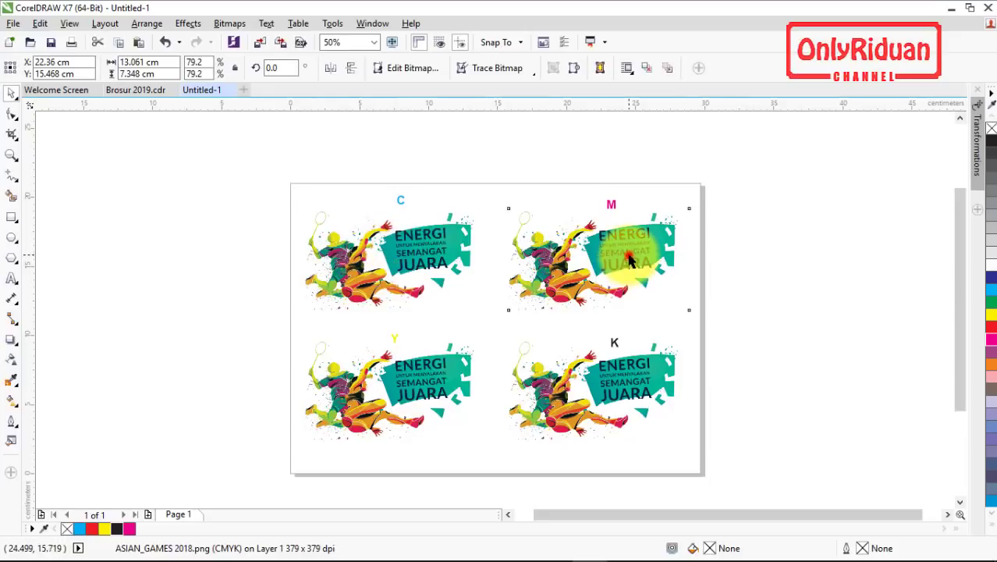
click(437, 373)
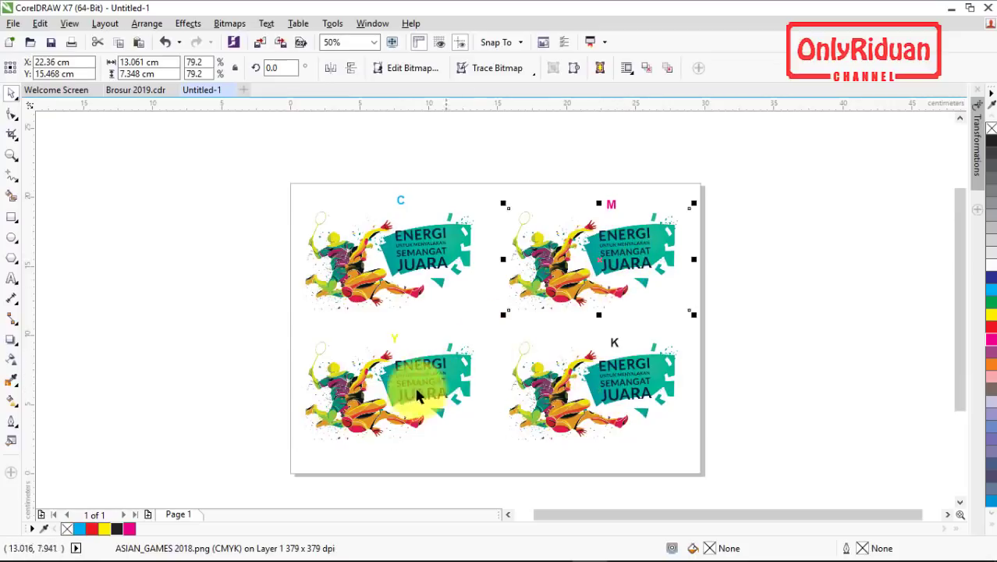
click(388, 397)
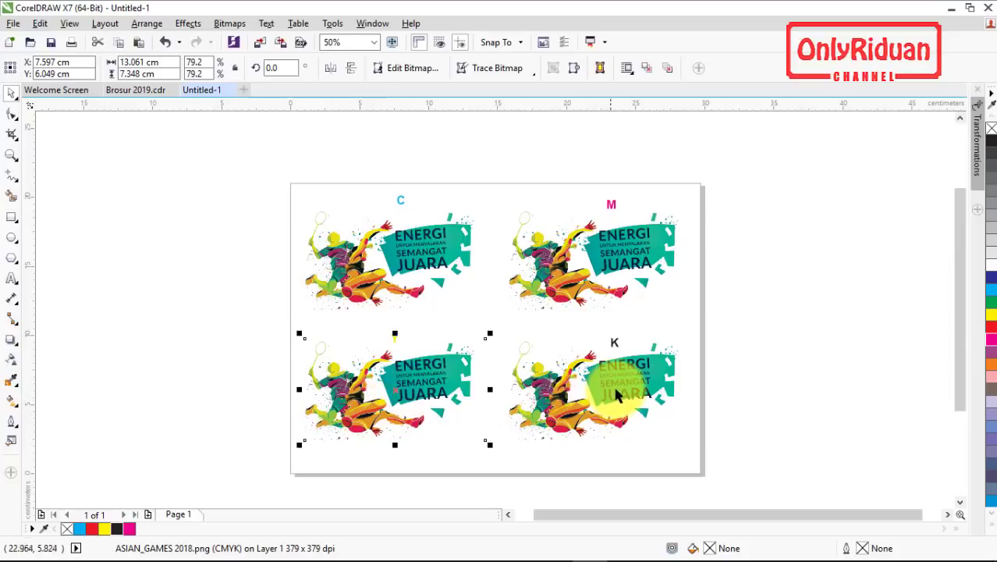
click(742, 342)
- Start a Tone Curve adjustment on the image under C and flatten the Magenta channel by moving its curve's upper end to X 255, Y 0
click(414, 265)
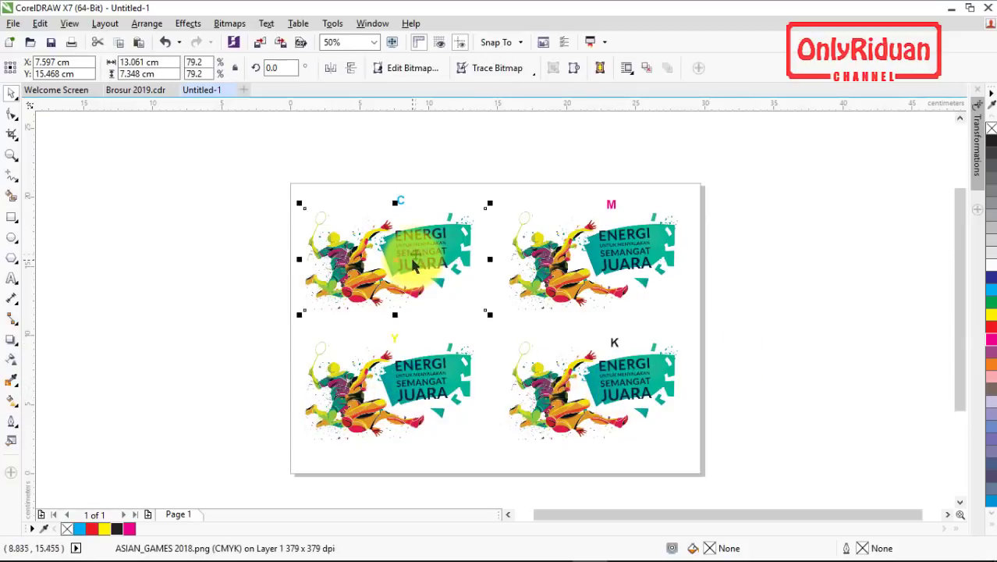
click(187, 23)
mouse_move(214, 43)
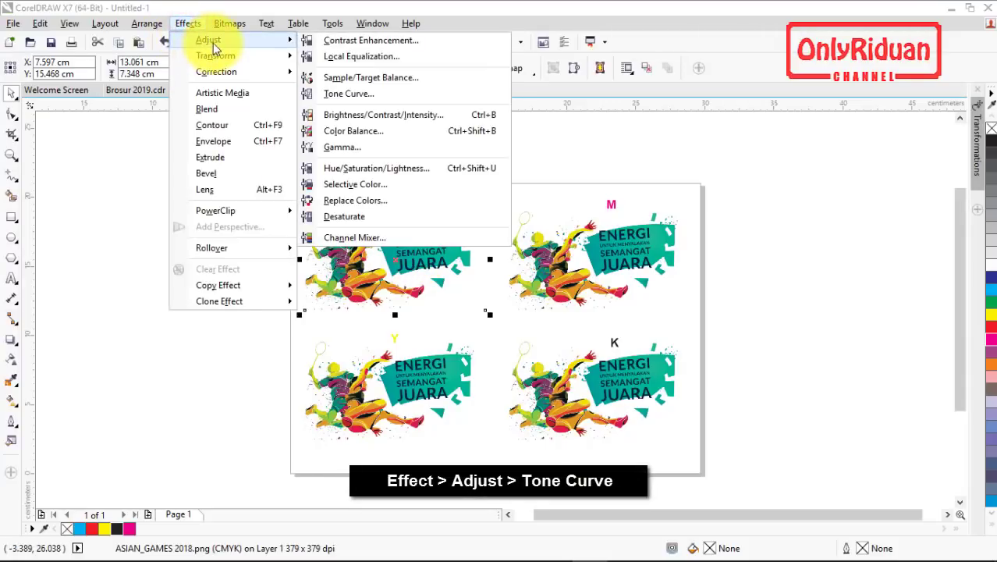
click(356, 94)
drag(394, 114, 625, 129)
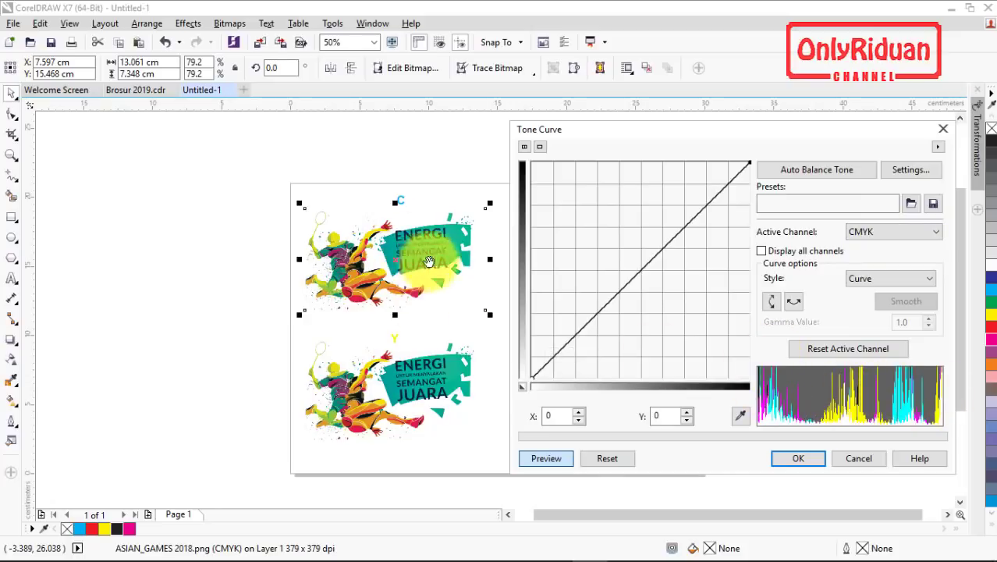
click(882, 237)
click(918, 234)
click(920, 234)
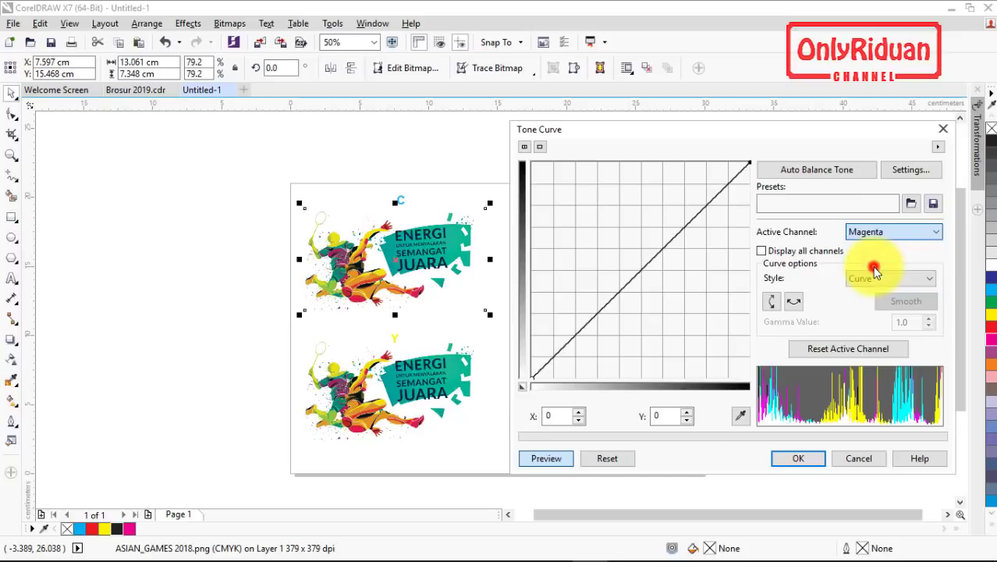
click(870, 268)
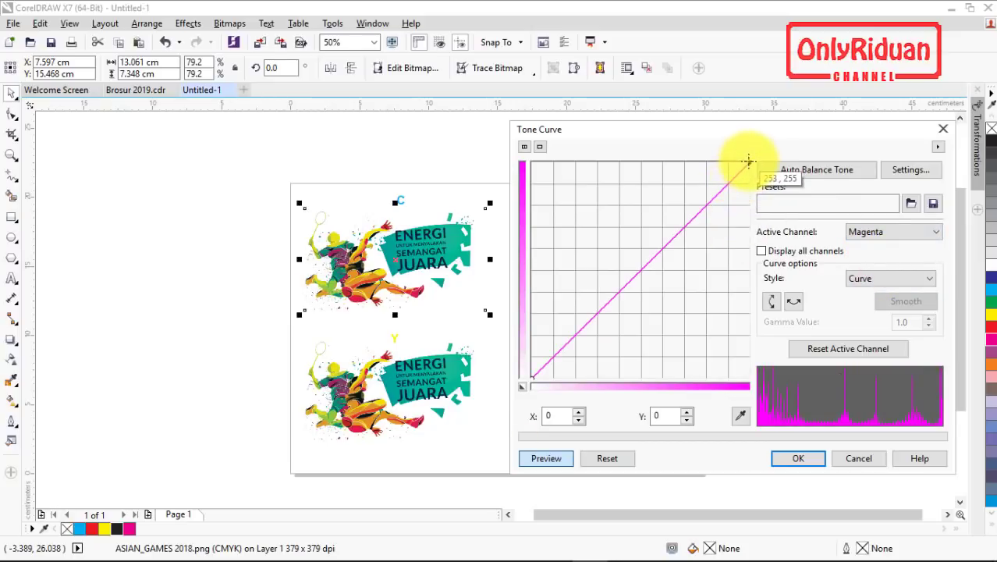
drag(747, 161, 742, 394)
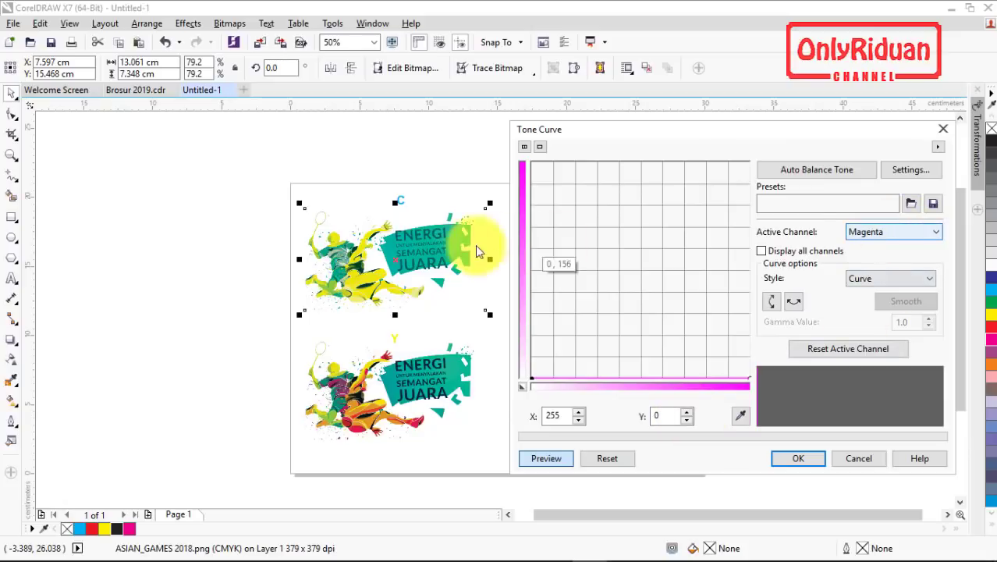
- Flatten the Yellow and Black channels of the C image to X 255, Y 0 and apply the tone curve
click(898, 233)
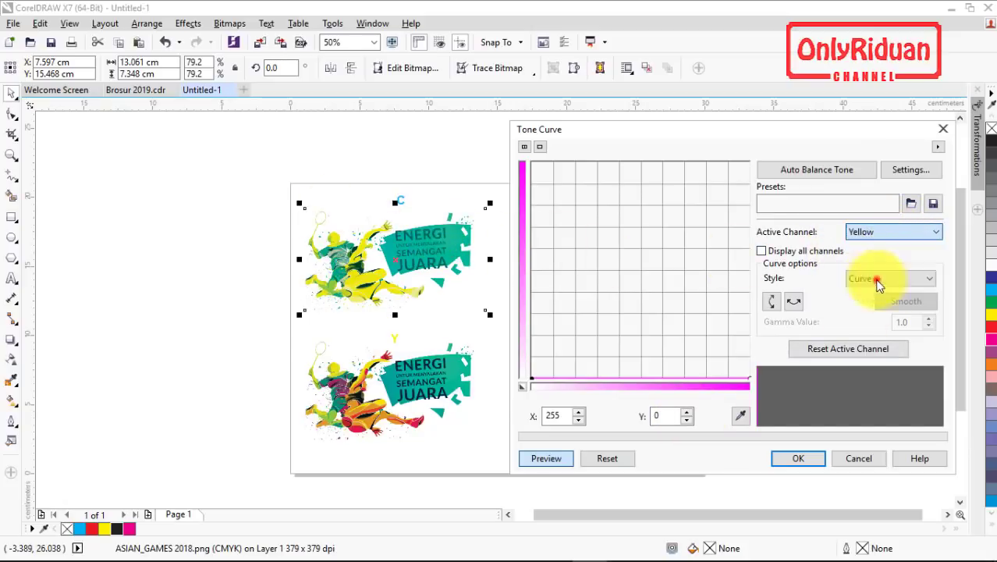
click(876, 281)
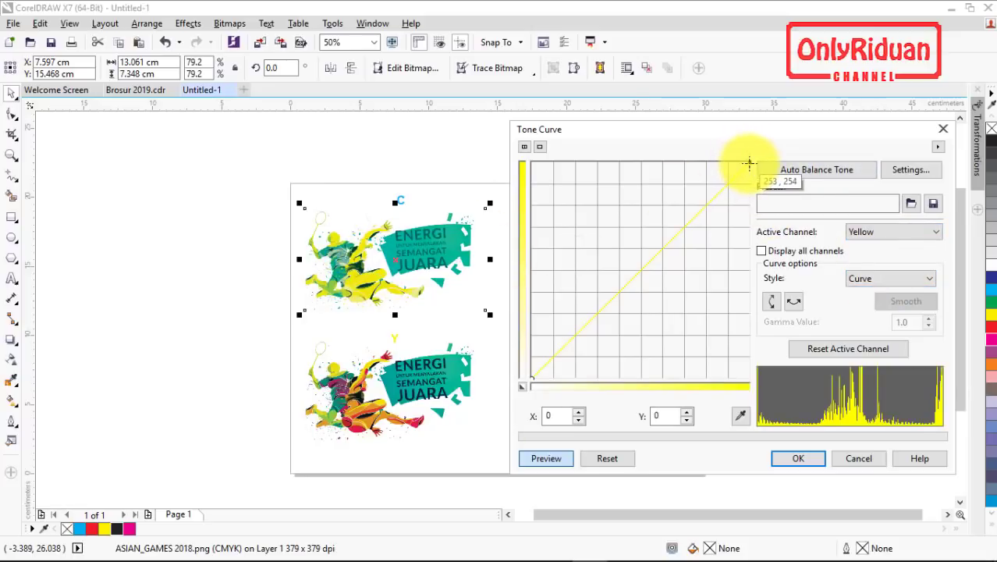
drag(750, 164, 741, 396)
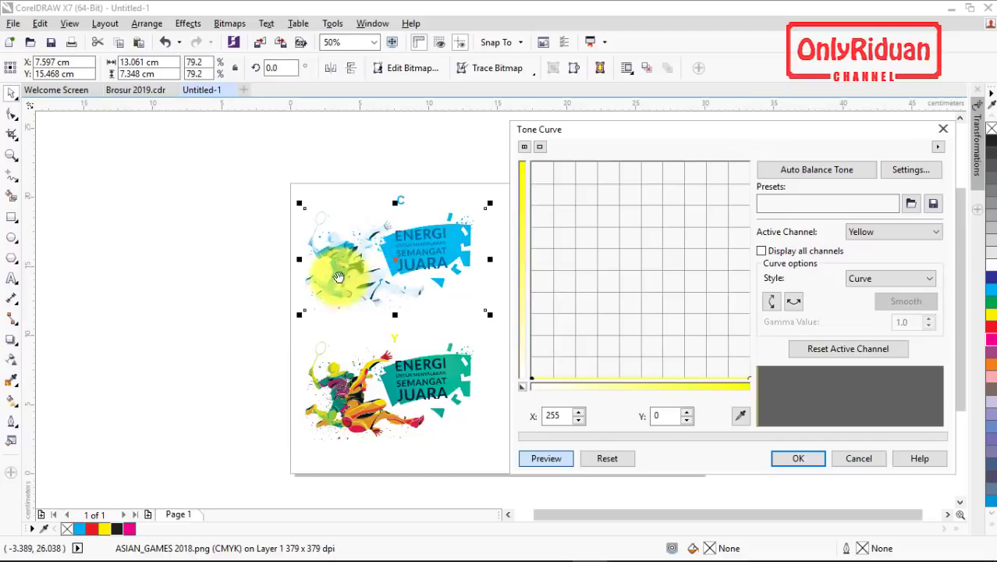
click(933, 232)
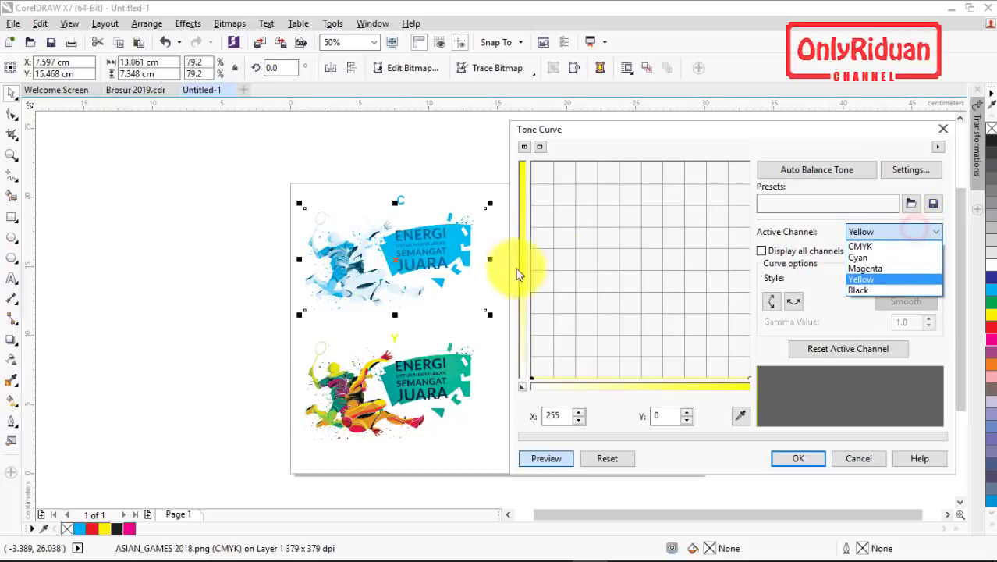
click(861, 289)
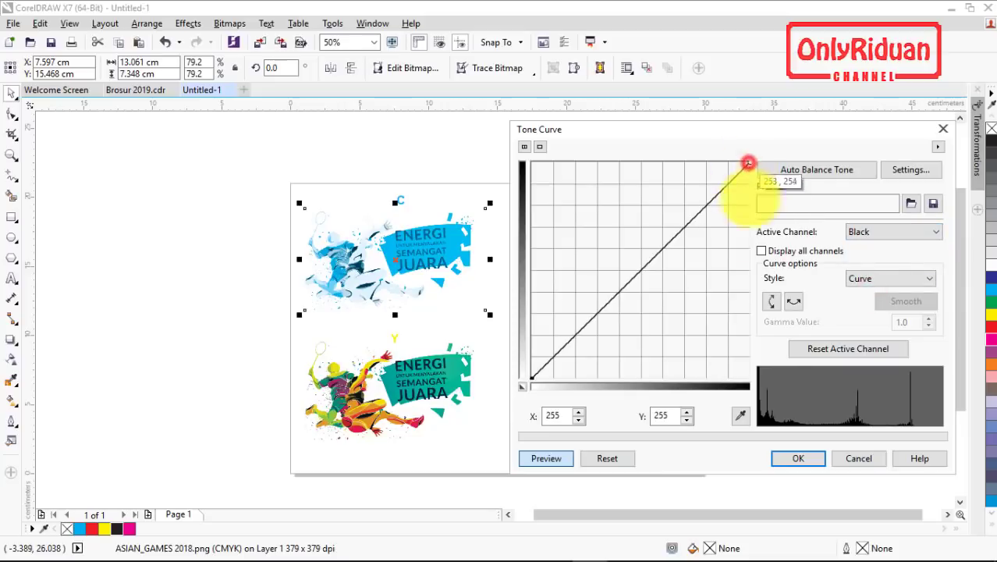
drag(748, 163, 735, 384)
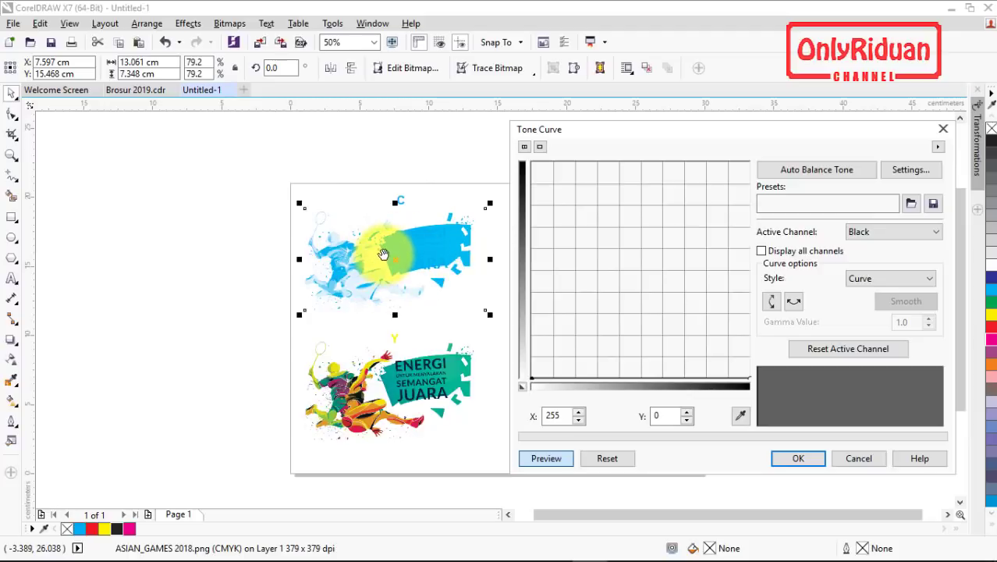
click(810, 459)
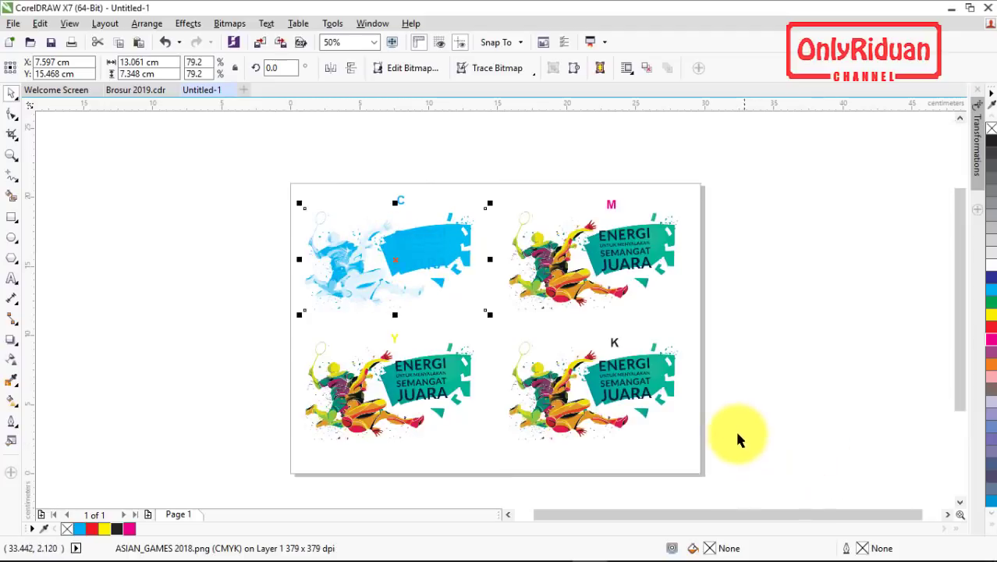
- Start a Tone Curve adjustment on the image under M and flatten the Cyan channel by moving its curve's upper end to X 255, Y 0
click(778, 327)
click(608, 262)
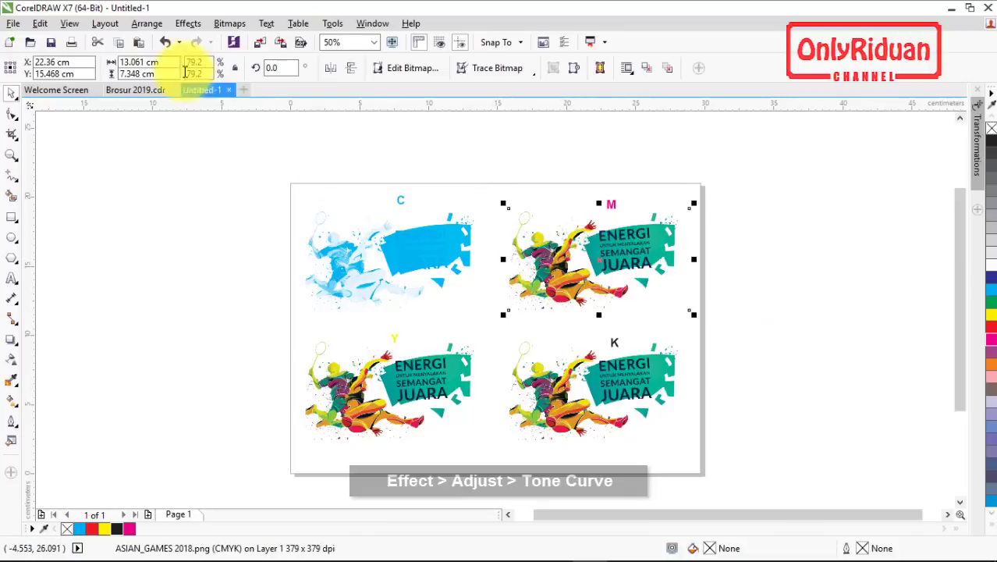
click(187, 24)
mouse_move(212, 40)
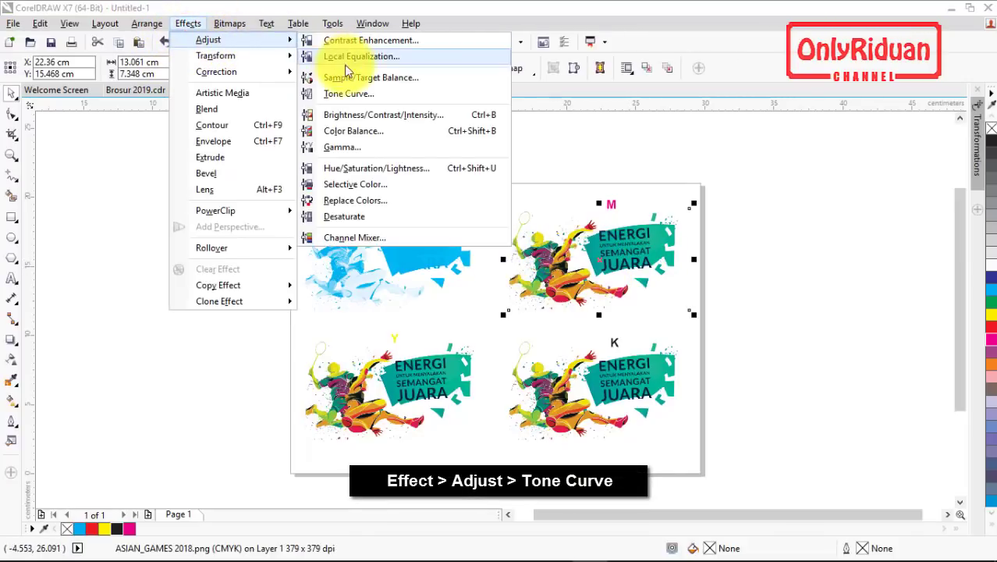
click(343, 95)
drag(523, 115, 261, 166)
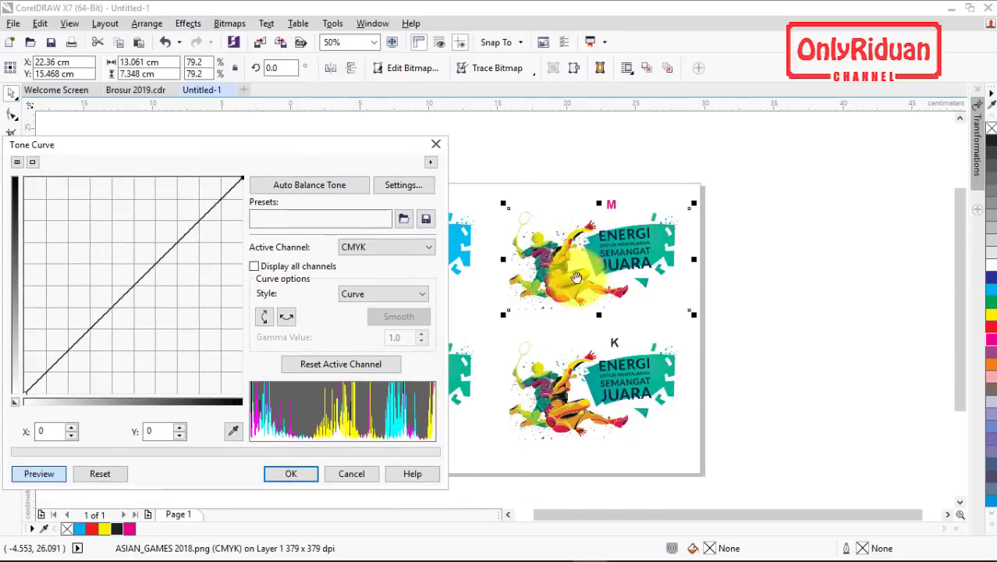
click(397, 247)
click(364, 259)
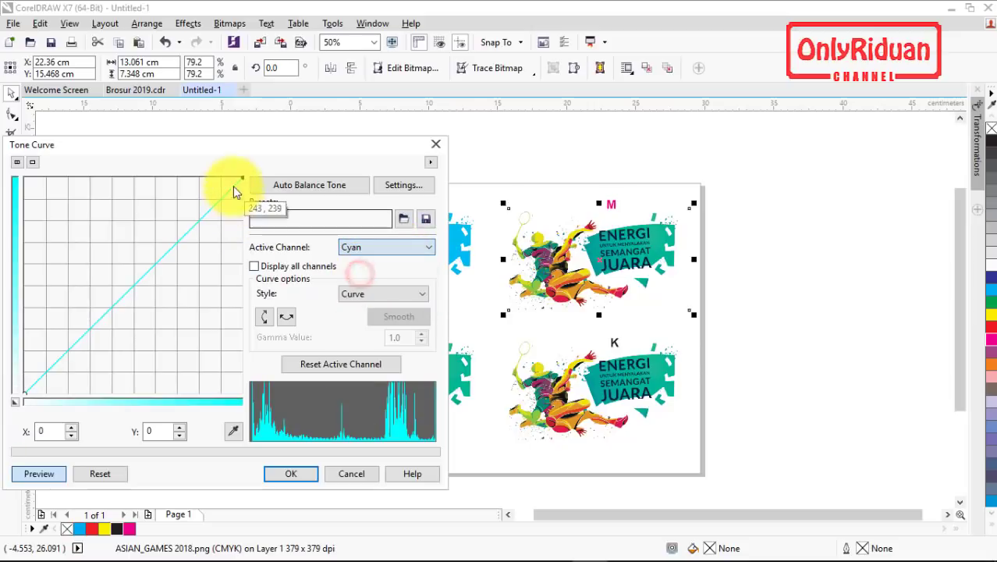
drag(240, 178, 241, 394)
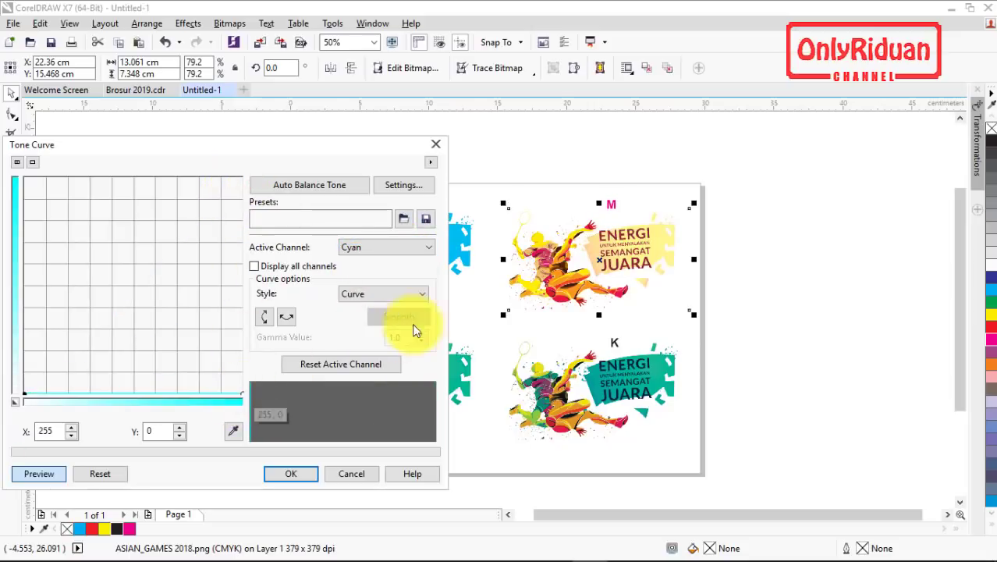
- Flatten the Yellow and Black channels of the M image to X 255, Y 0 and apply the tone curve
click(431, 251)
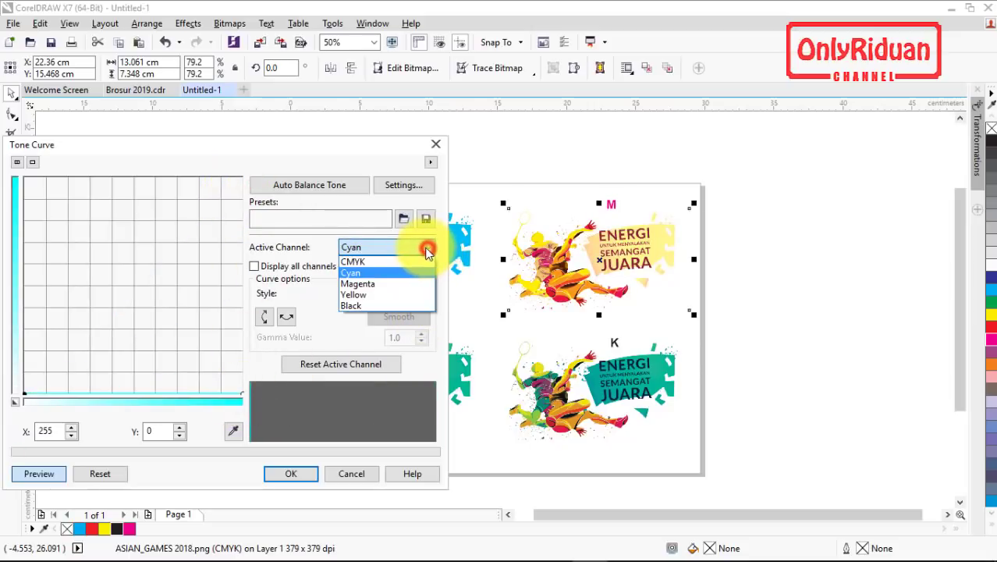
click(367, 294)
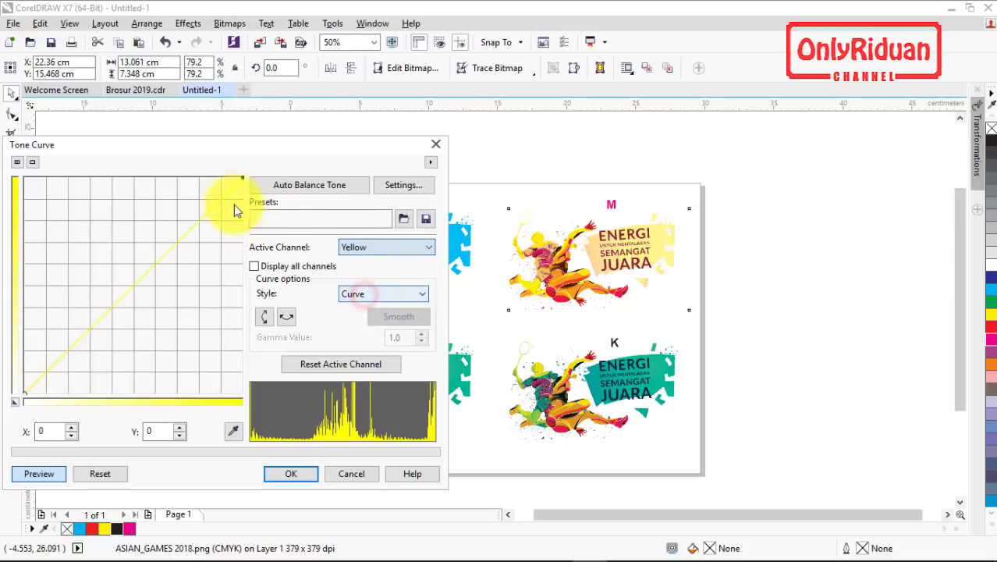
drag(243, 180, 241, 394)
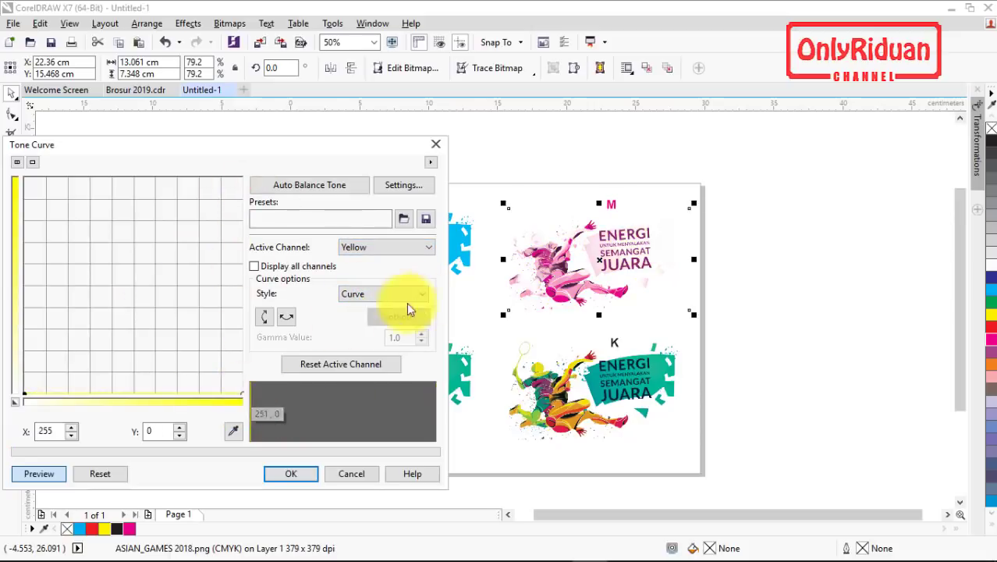
click(428, 247)
click(371, 305)
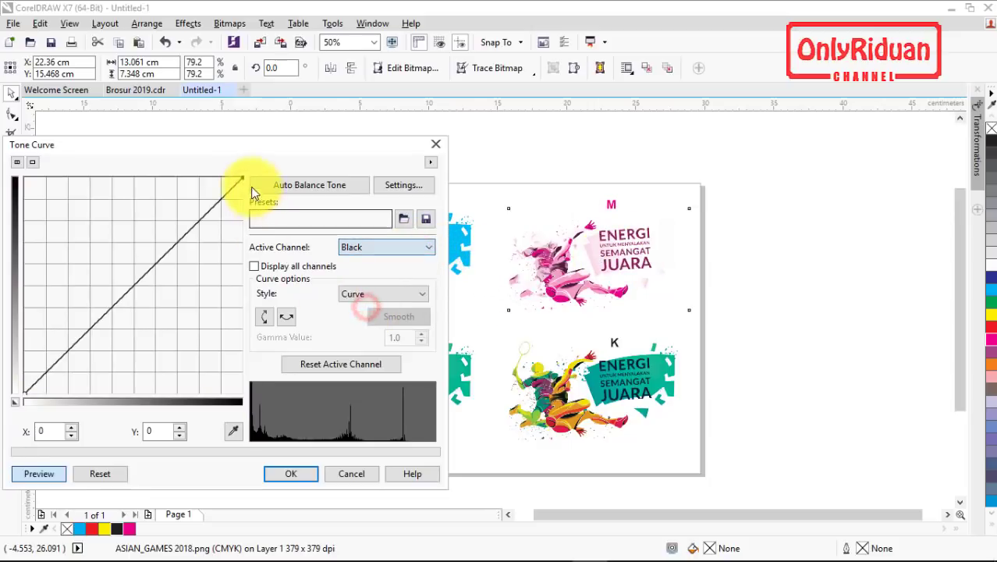
drag(242, 178, 234, 396)
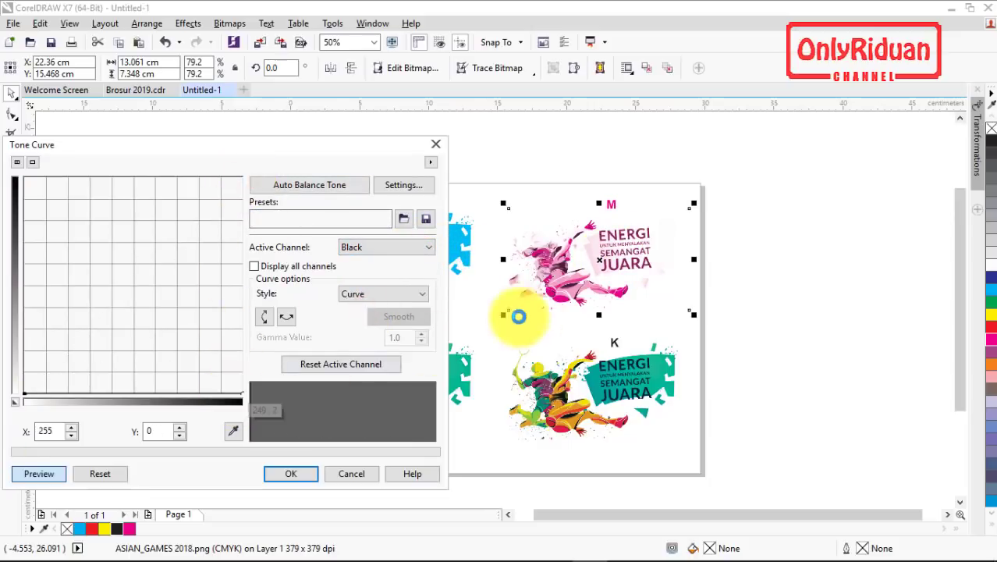
click(287, 473)
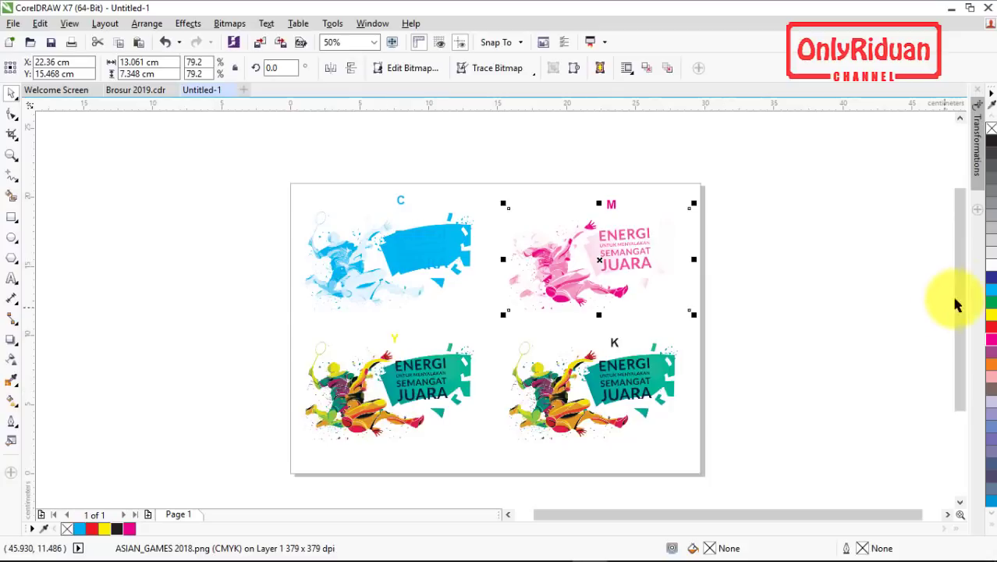
- Start a Tone Curve adjustment on the image under Y and flatten the Cyan channel by lowering its curve's upper end to the baseline
drag(961, 278, 962, 318)
click(438, 307)
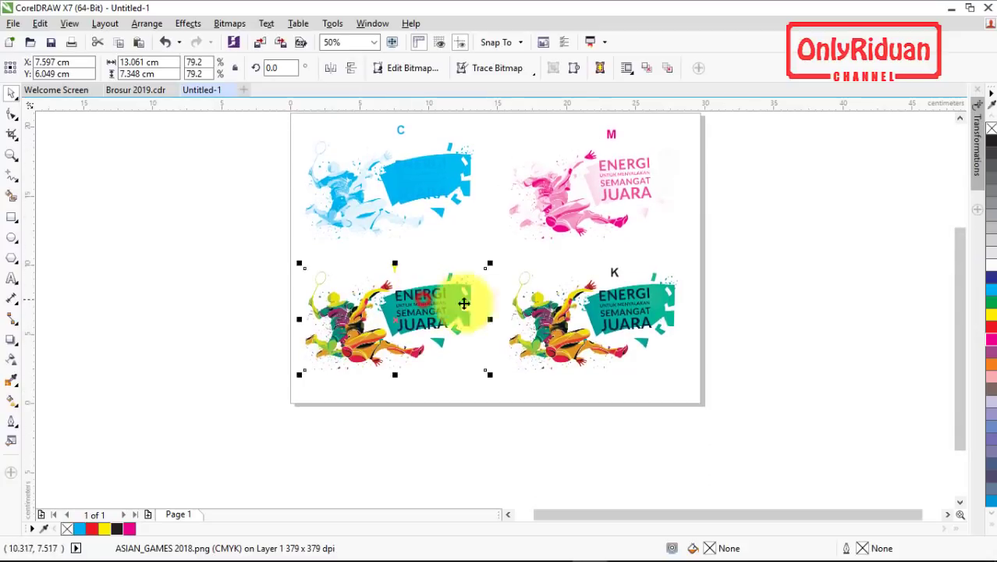
click(379, 314)
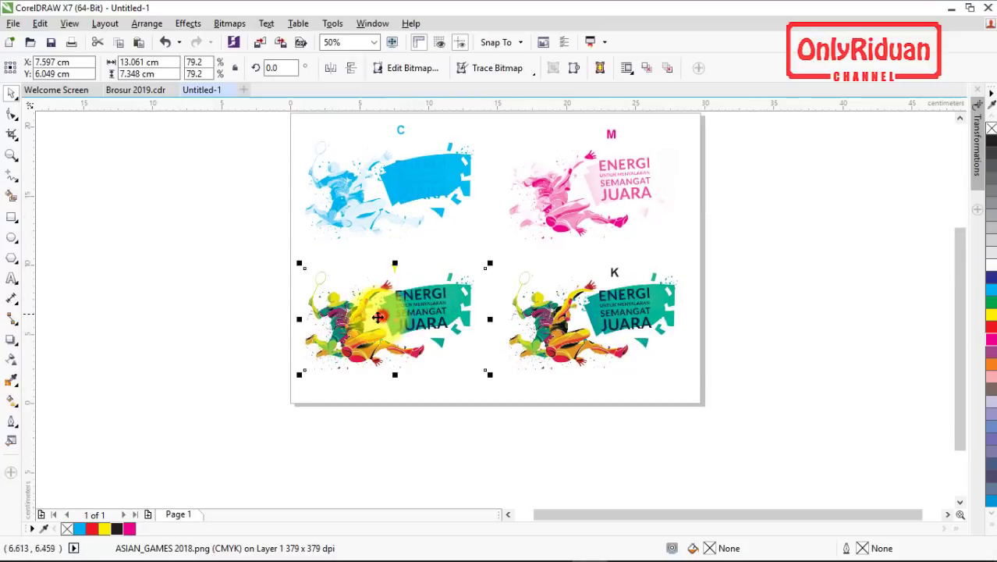
click(188, 23)
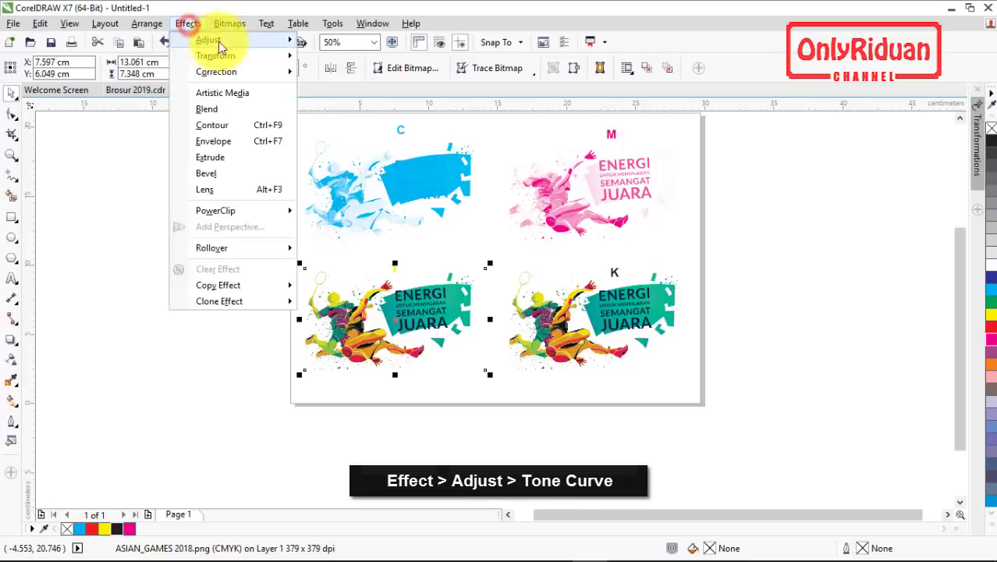
mouse_move(225, 47)
click(353, 94)
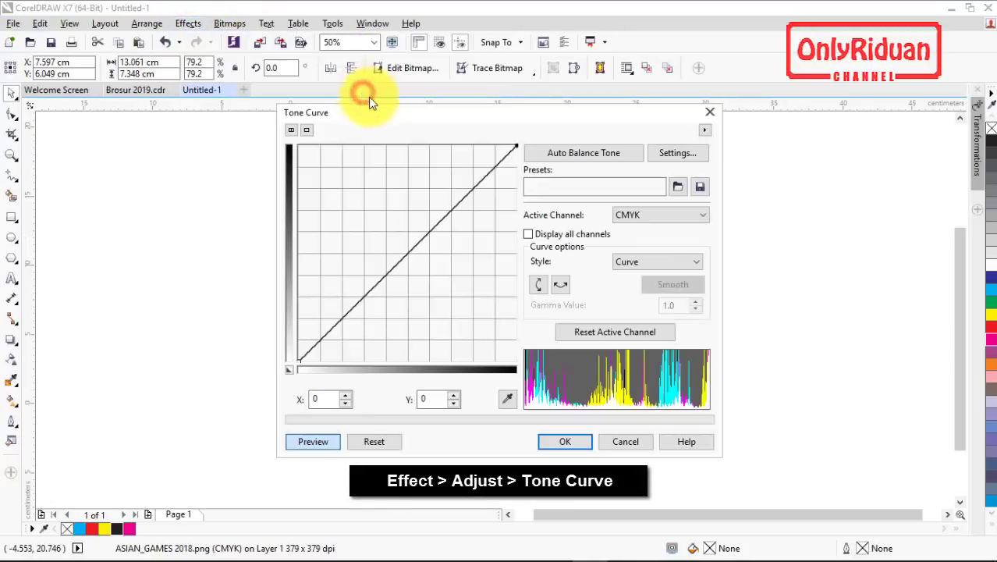
drag(441, 116, 670, 124)
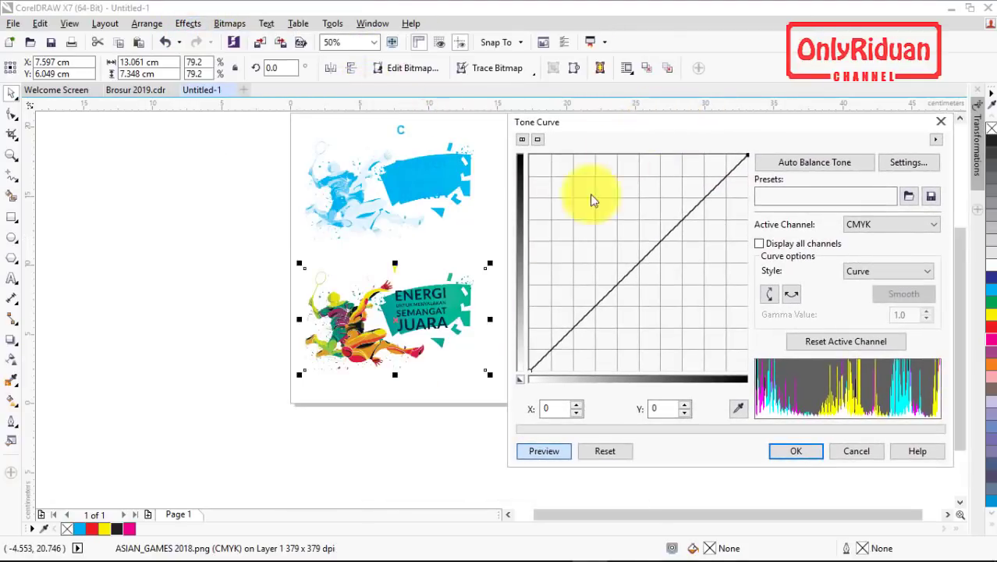
click(890, 224)
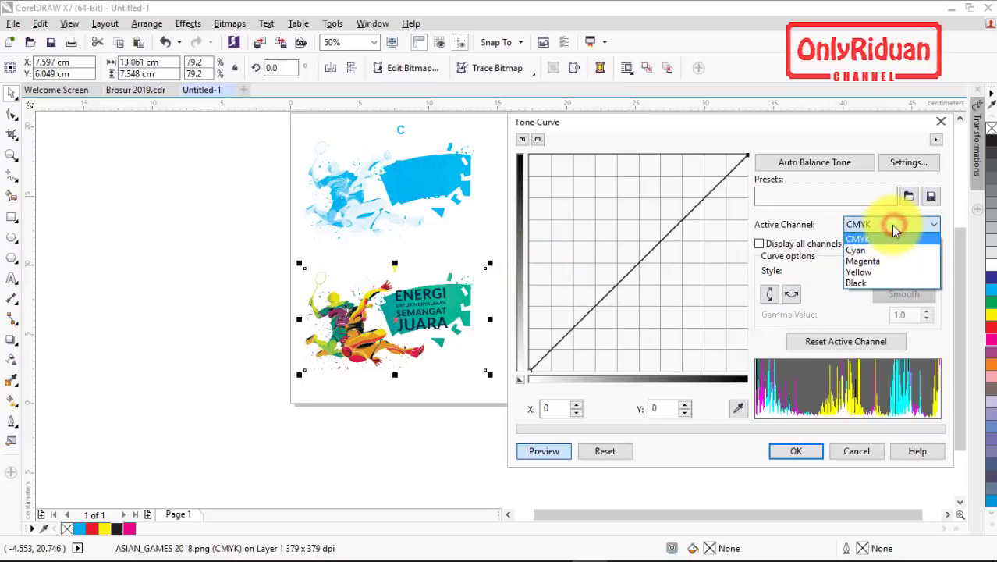
click(877, 252)
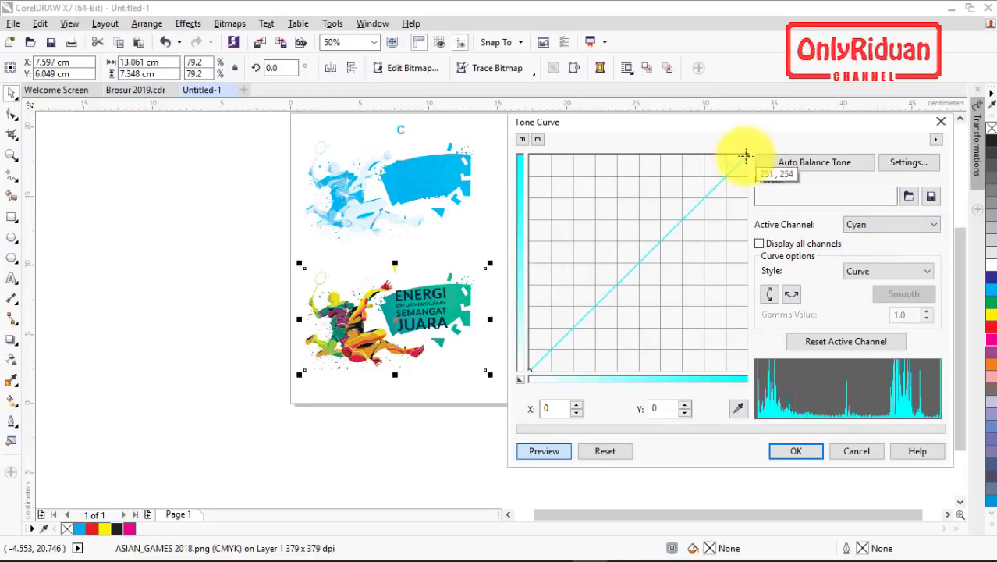
drag(747, 155, 746, 373)
- Flatten the Magenta and Black channels of the Y image to X 255, Y 0 and apply the tone curve
click(888, 225)
click(864, 260)
drag(747, 154, 748, 373)
click(887, 225)
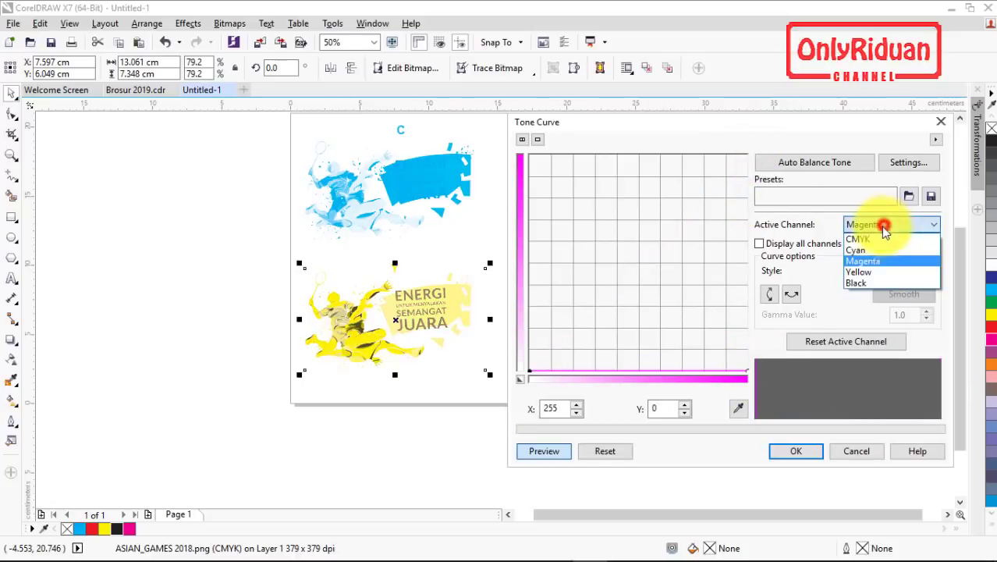
click(857, 282)
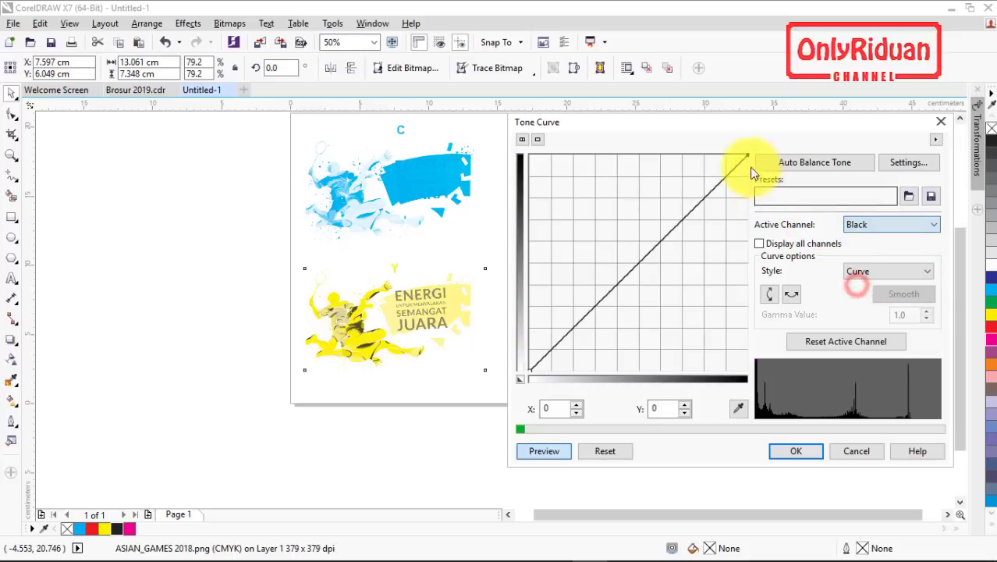
drag(747, 161, 748, 372)
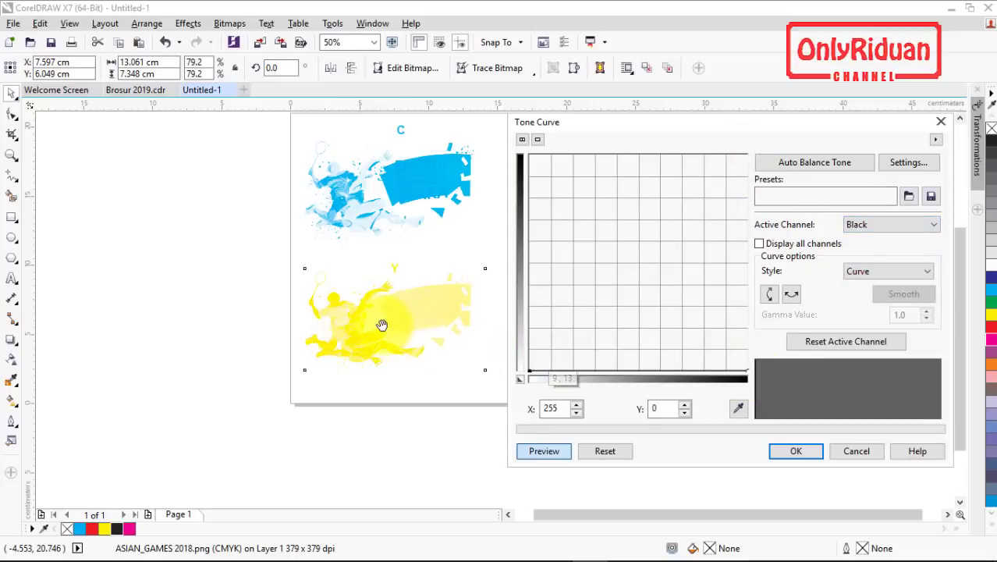
click(784, 451)
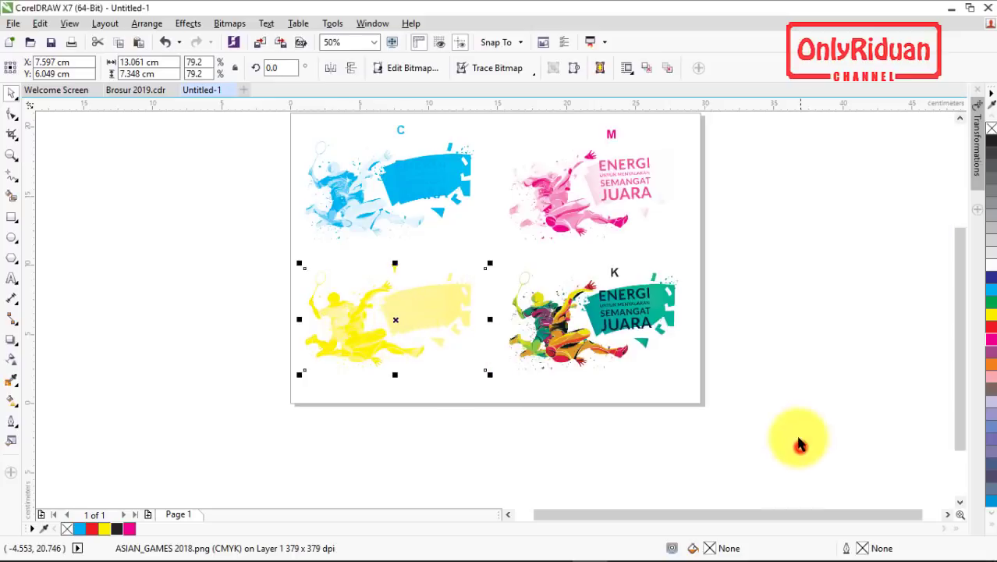
- Start a Tone Curve adjustment on the image under K and lower the Cyan curve's upper end to X 255, Y 3
click(660, 355)
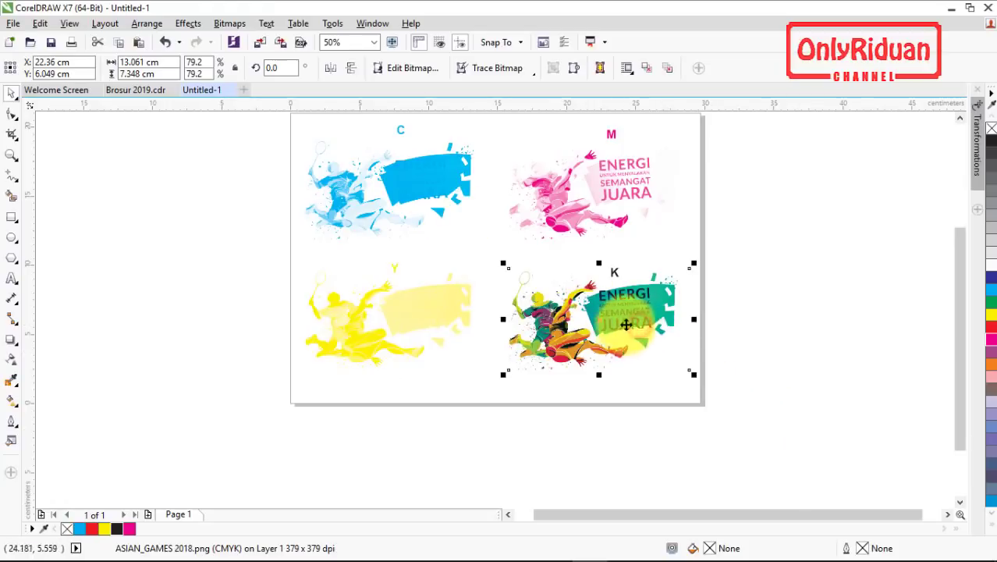
click(188, 24)
mouse_move(209, 45)
click(349, 94)
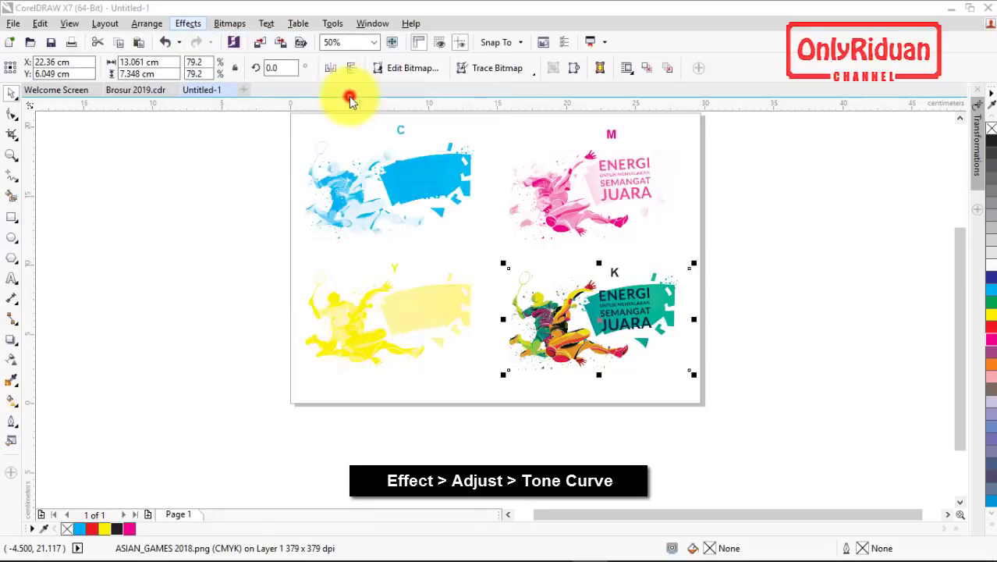
drag(533, 113, 255, 120)
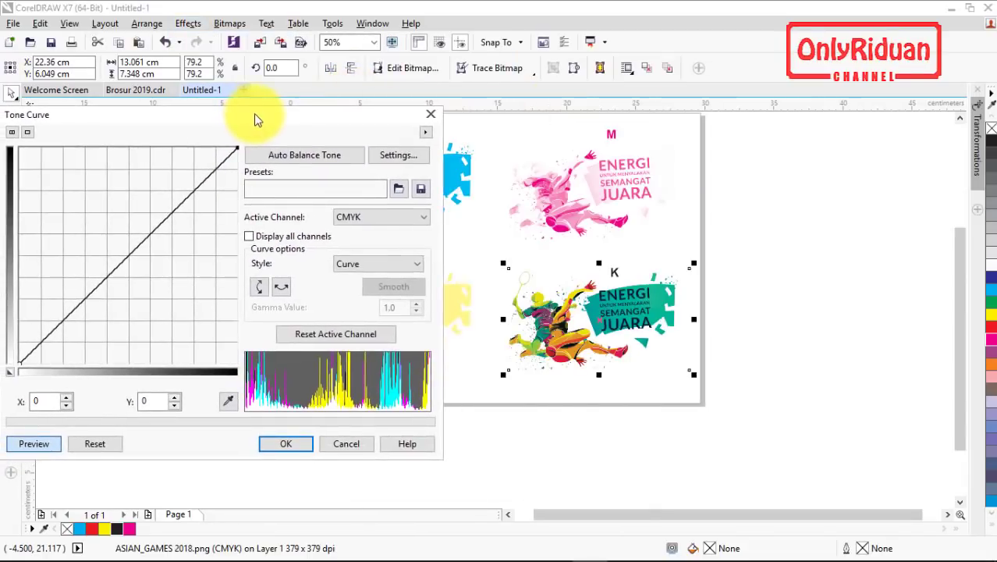
click(376, 220)
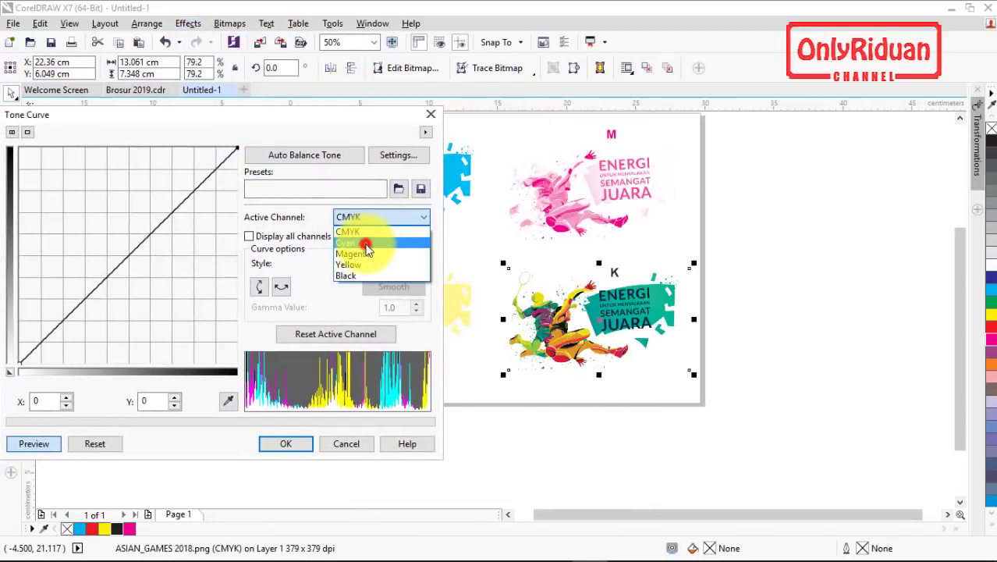
click(365, 243)
drag(235, 149, 209, 371)
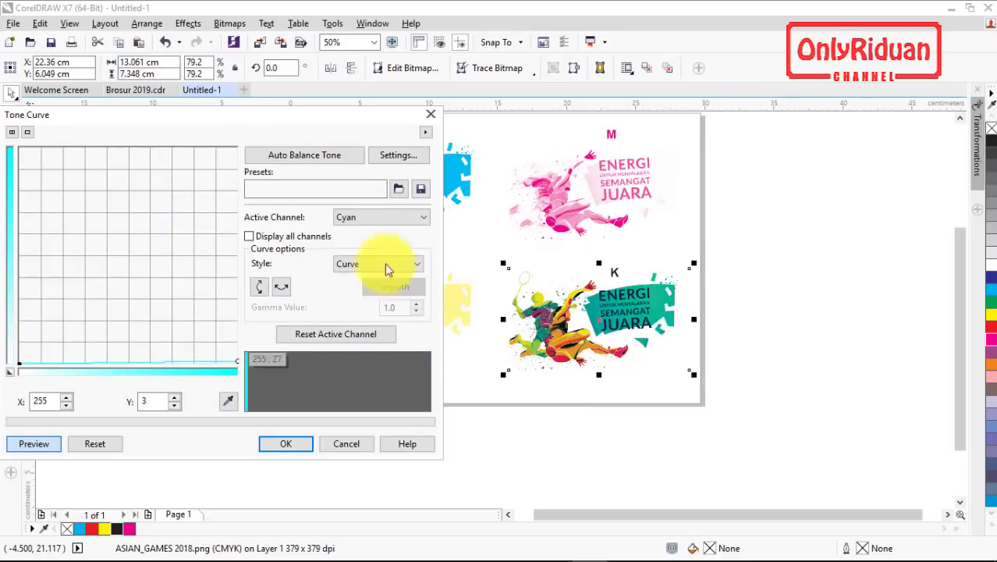
- Flatten the Magenta and Yellow channels of the K image to X 255, Y 0, apply the tone curve and clear the selection
click(383, 217)
click(363, 254)
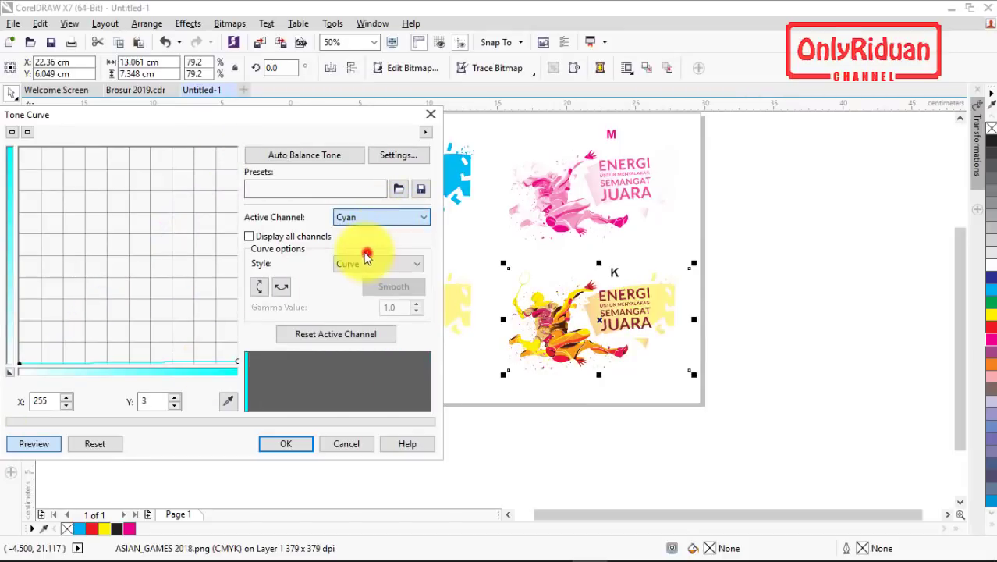
drag(238, 150, 227, 365)
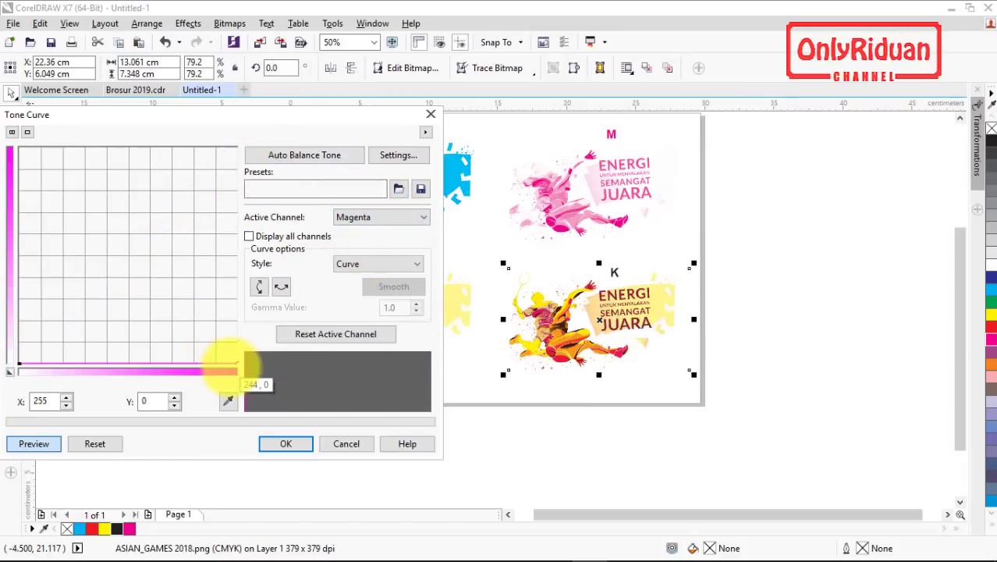
click(389, 217)
click(367, 265)
drag(238, 148, 234, 367)
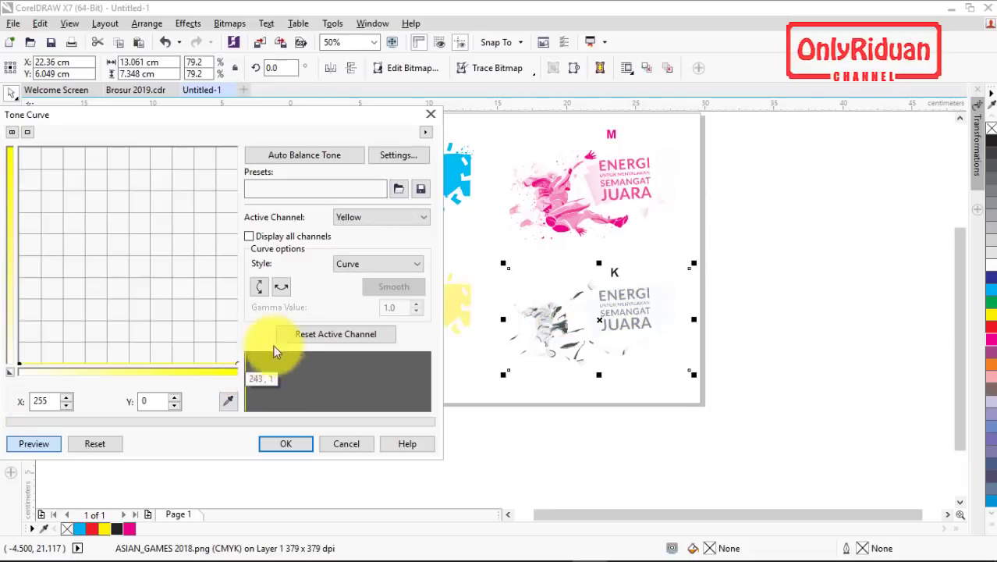
click(382, 218)
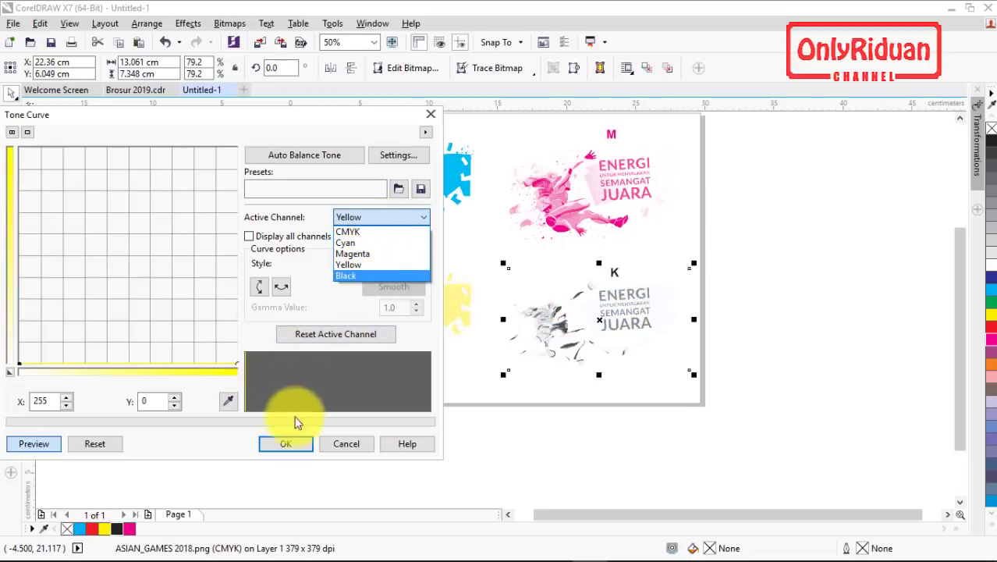
click(274, 442)
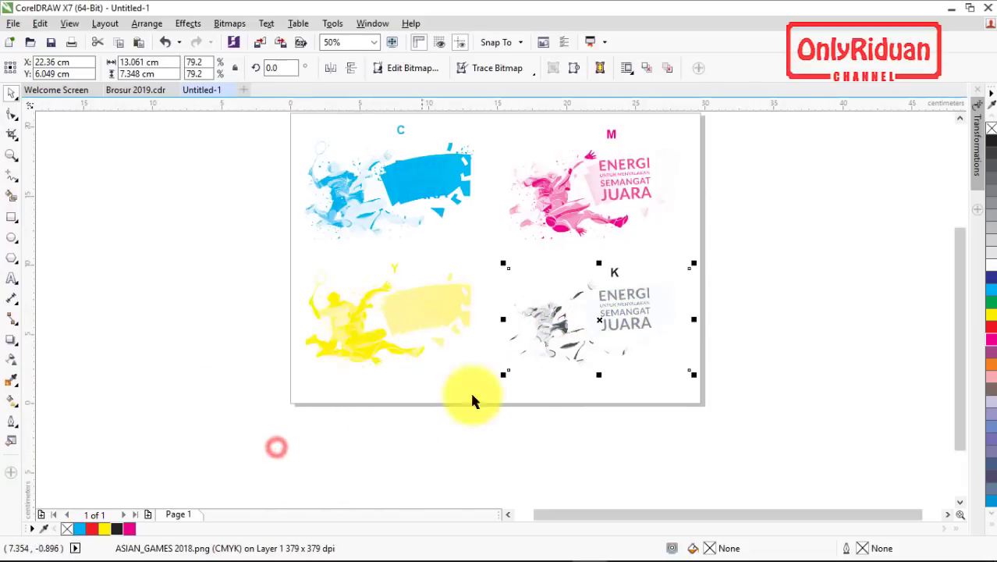
click(757, 277)
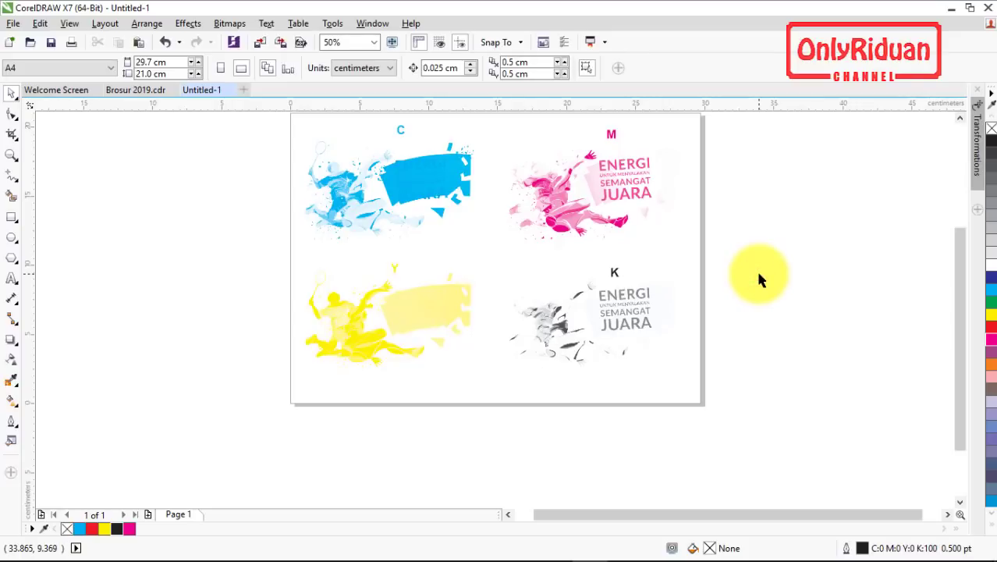
click(409, 186)
click(585, 196)
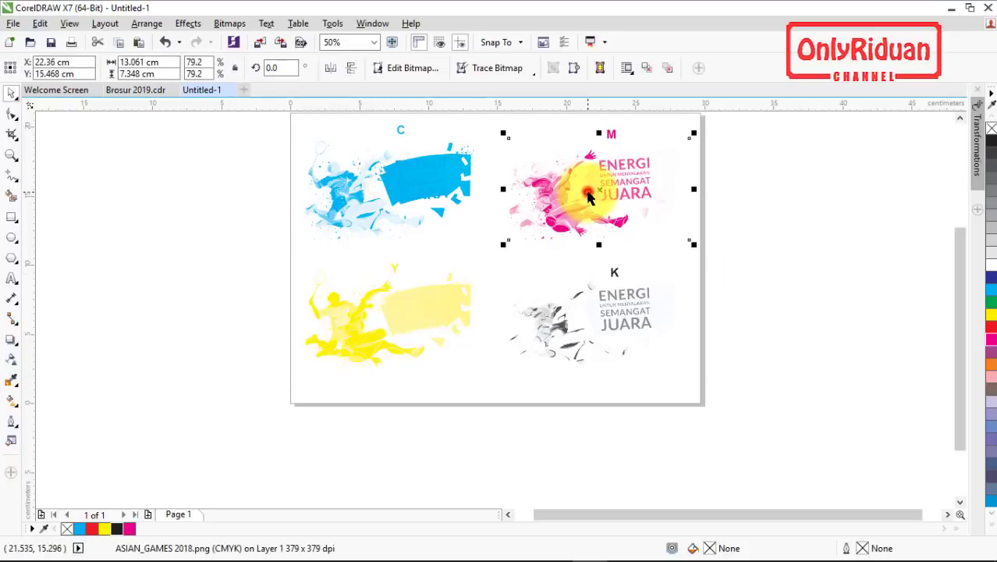
click(450, 309)
click(609, 325)
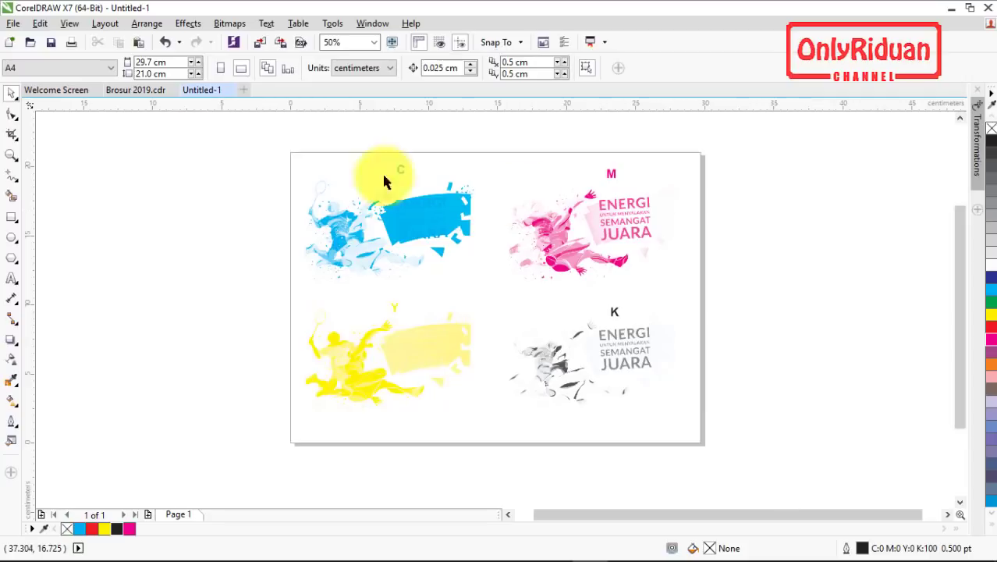
- Open the print settings for the page with the four color channel images
click(14, 23)
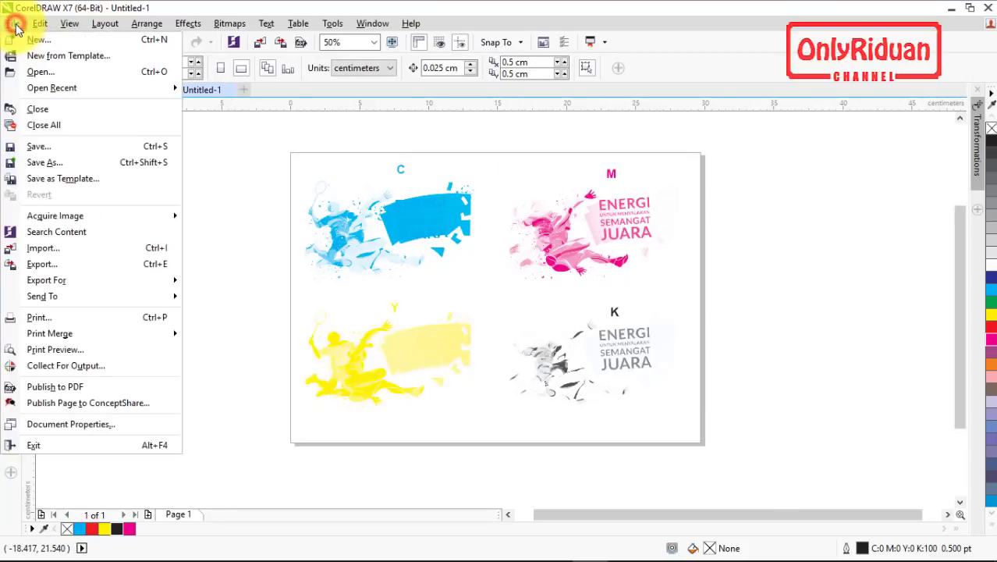
click(63, 317)
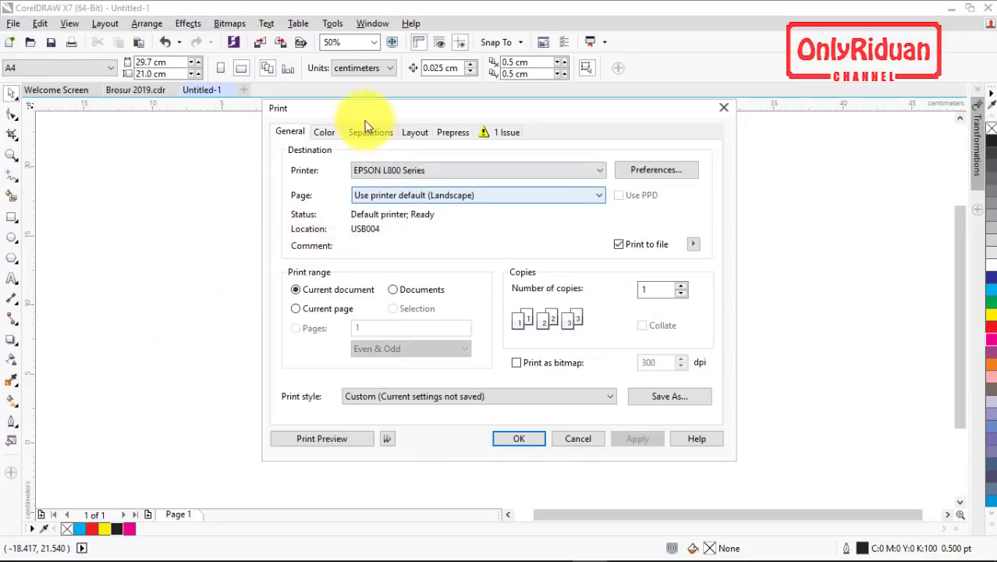
drag(358, 110, 641, 157)
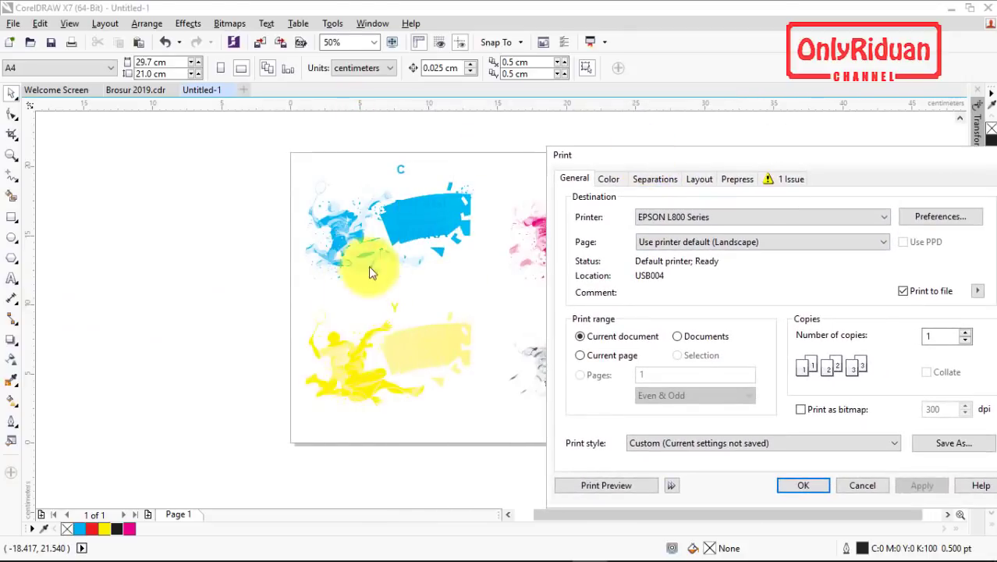
click(706, 160)
drag(707, 158, 420, 135)
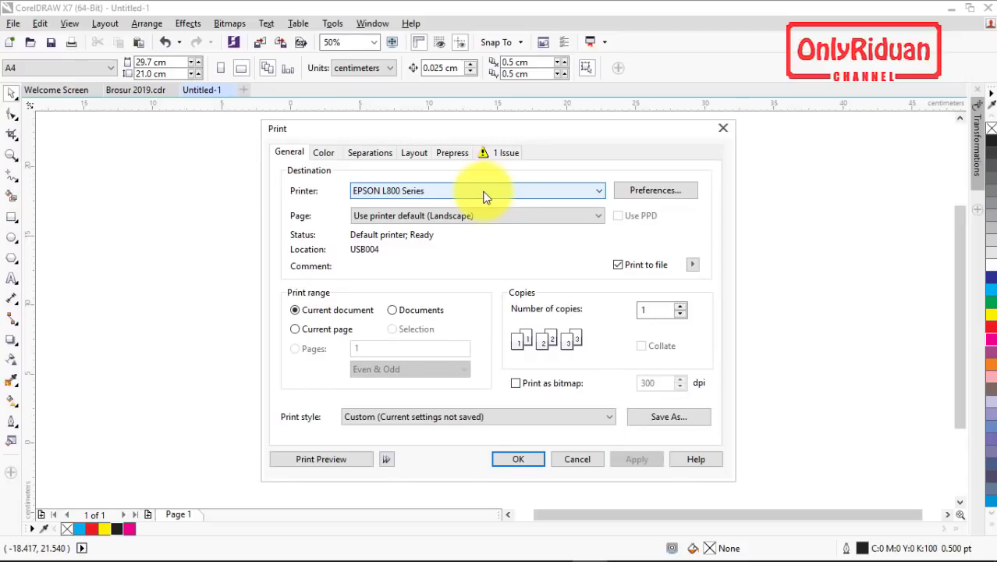
- Confirm A4 210 x 297 mm paper and Landscape orientation in the EPSON L800 Series printer preferences
click(656, 195)
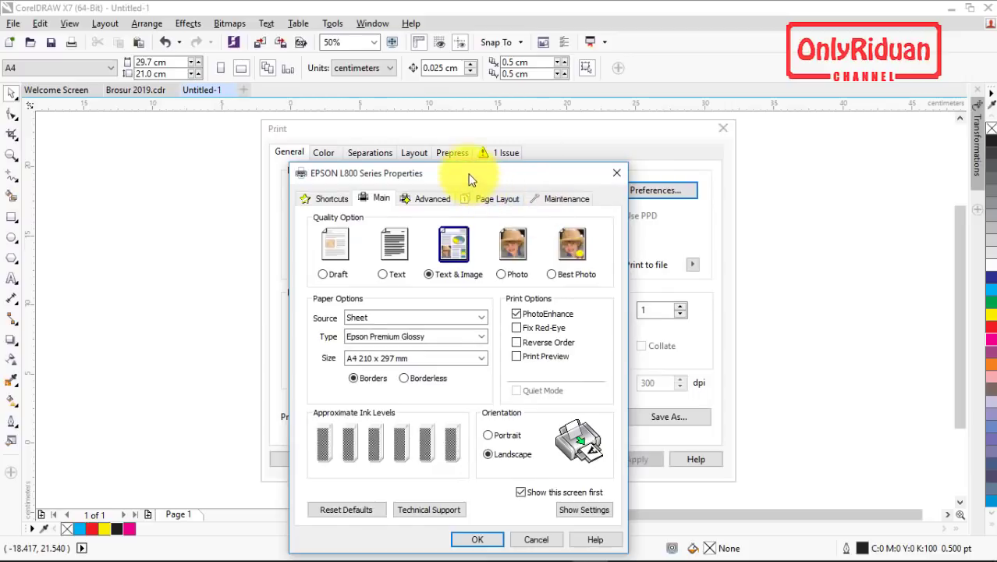
drag(457, 173, 462, 132)
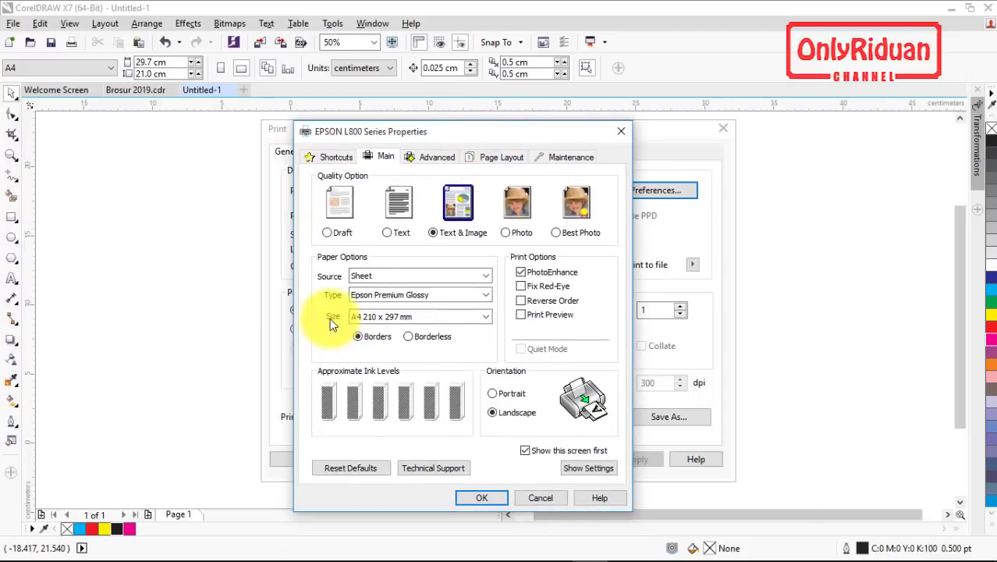
click(387, 316)
click(391, 319)
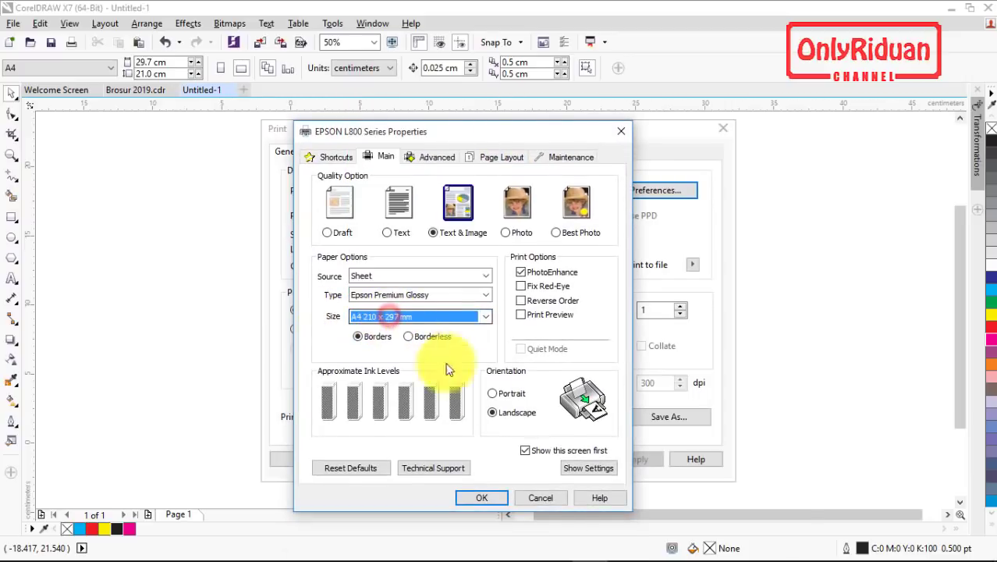
click(492, 412)
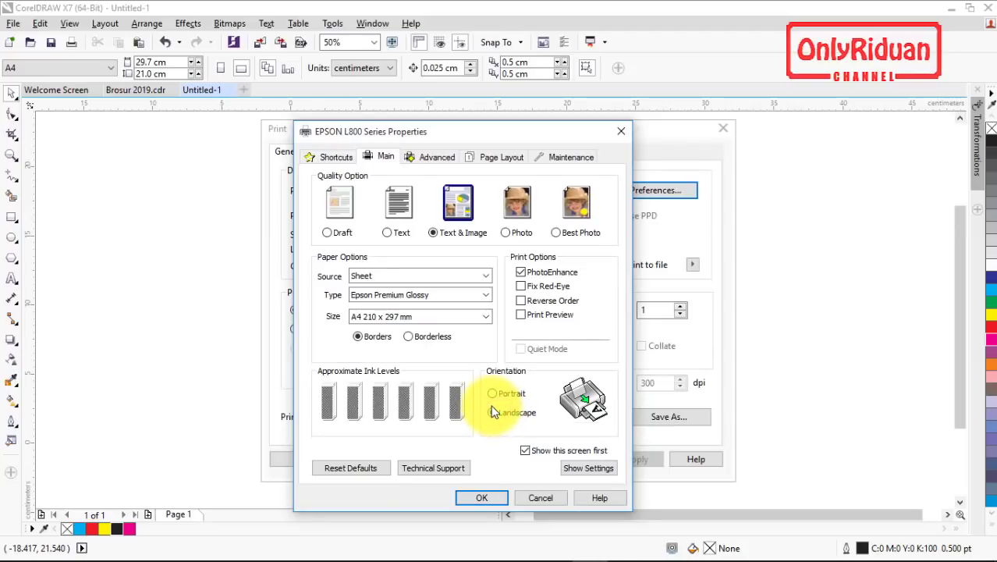
click(472, 497)
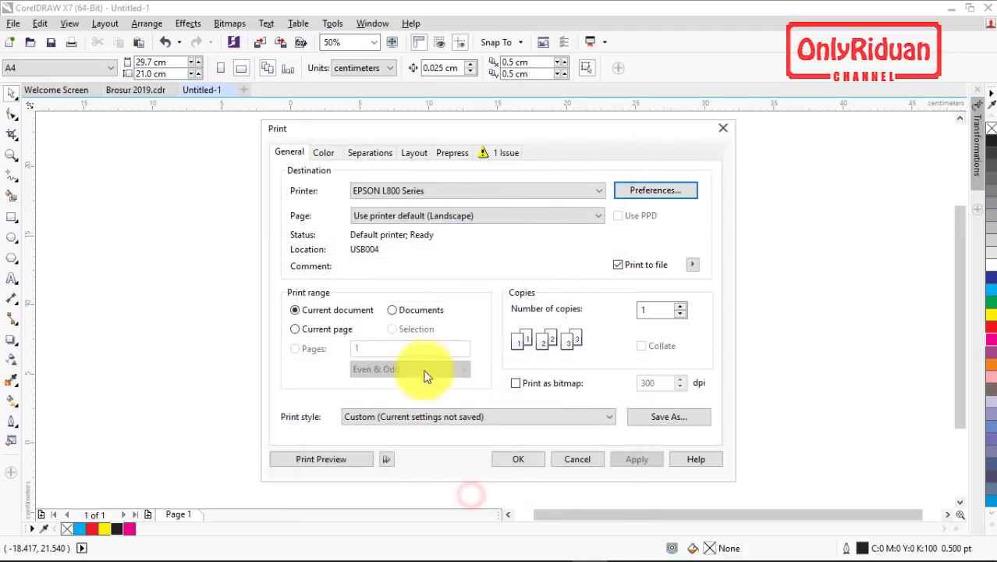
- Review the color output settings for printing separations and the list of CMYK separation plates
click(325, 154)
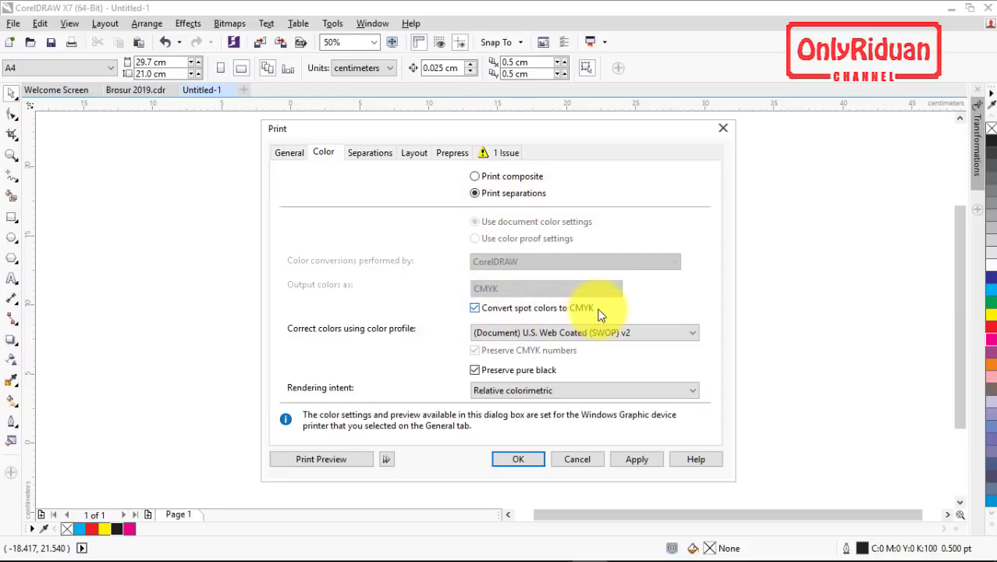
drag(339, 131, 289, 137)
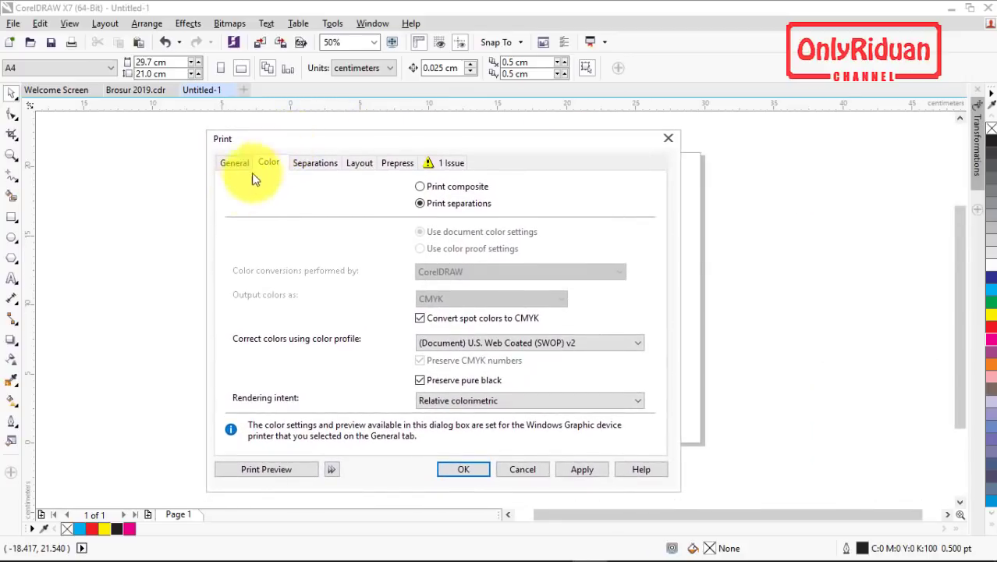
click(311, 164)
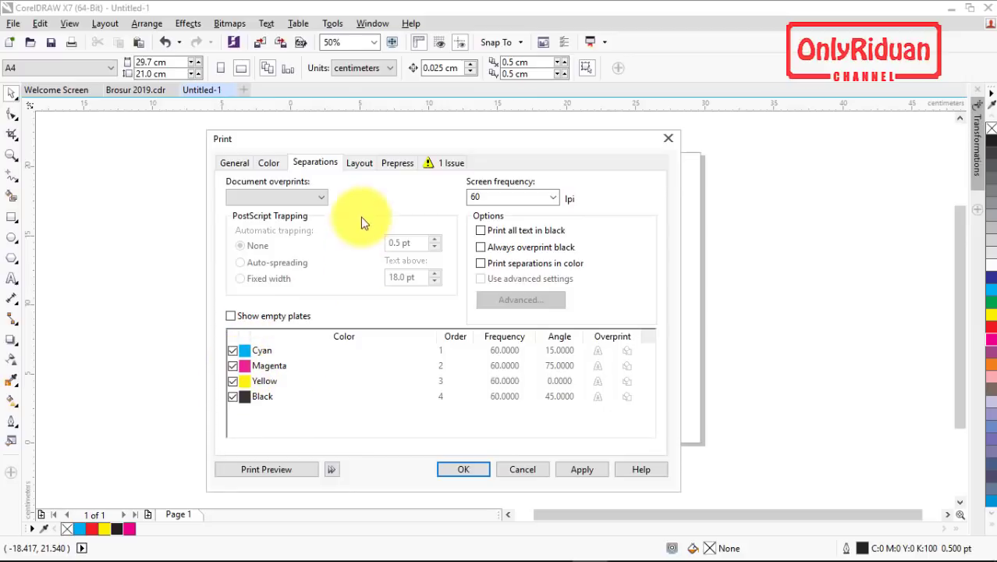
drag(342, 142, 480, 143)
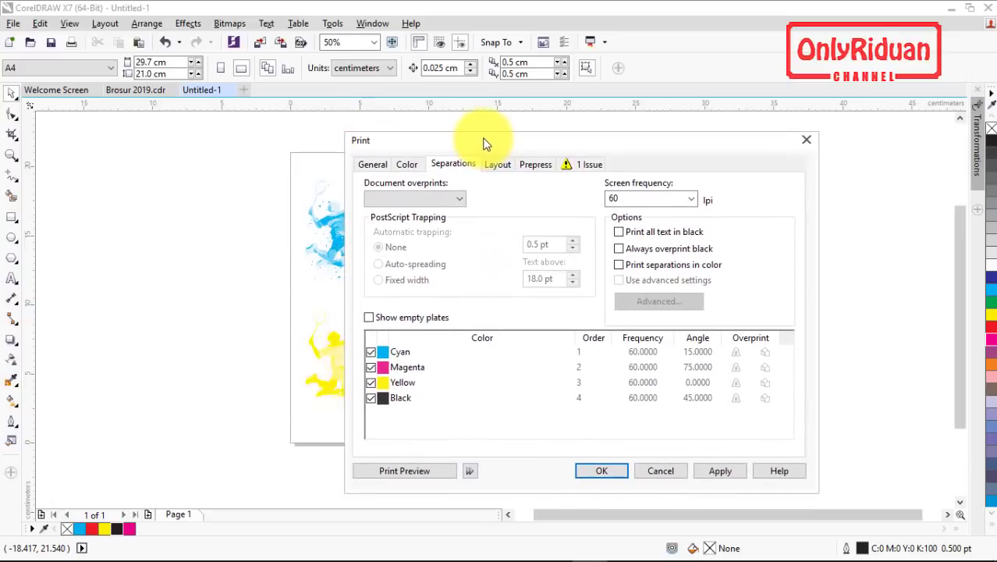
- Try out screen frequencies of 70, 80, 60 and 200 lpi for the color separations
double_click(621, 198)
text(70)
double_click(636, 198)
text(80)
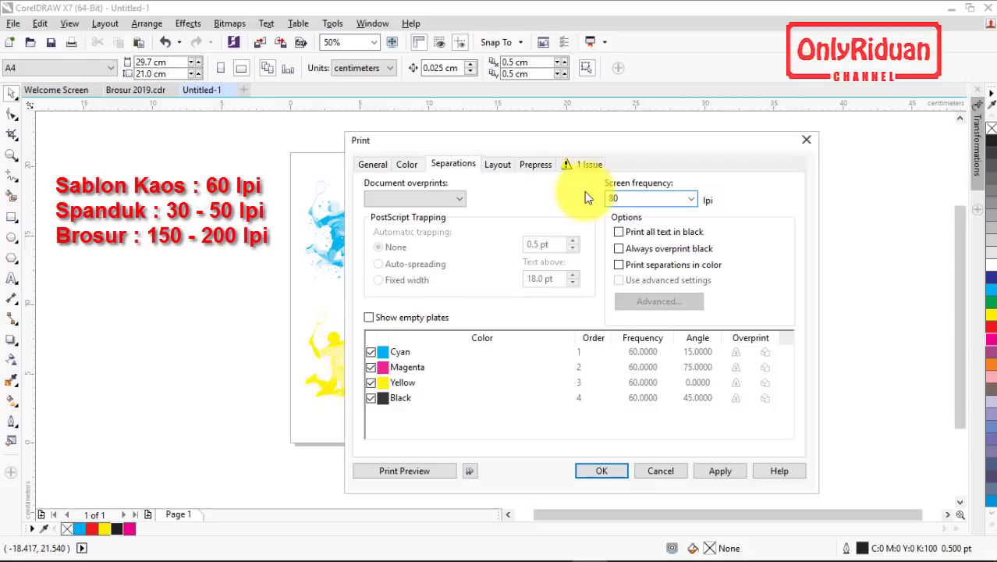
key(BackSpace)
key(BackSpace)
text(60)
text(0)
click(691, 200)
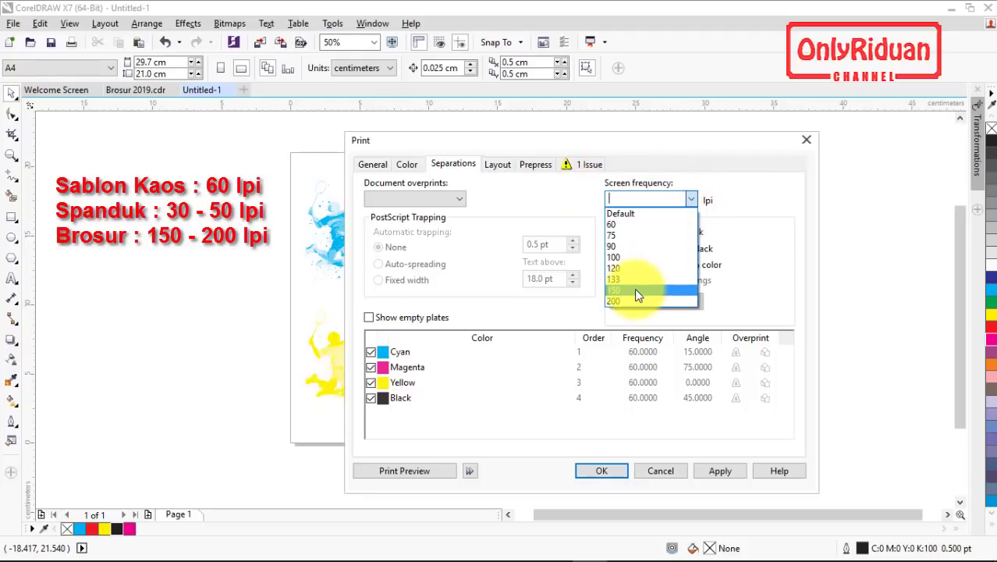
click(632, 302)
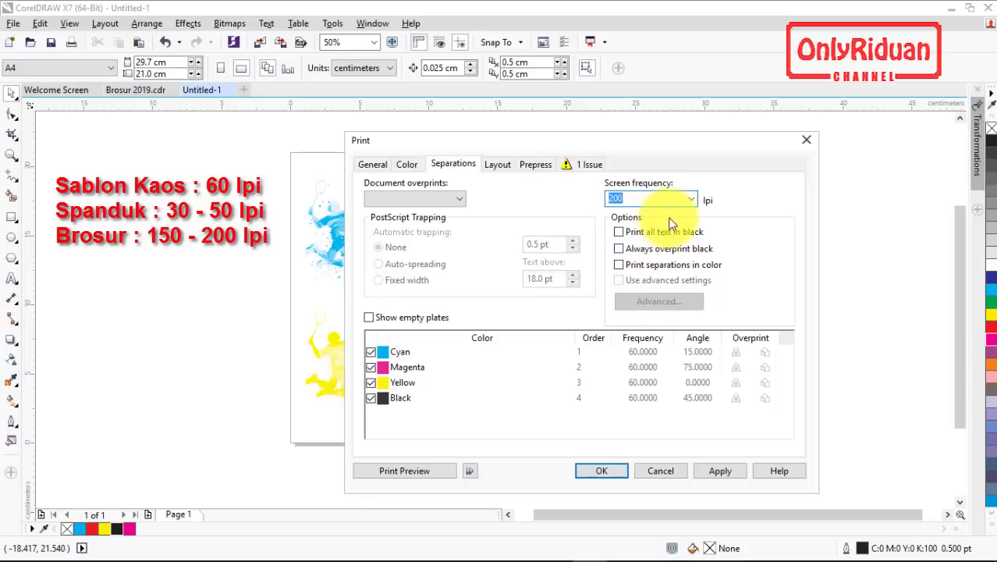
- Set the screen frequency of the color separations to 60 lpi
drag(512, 140, 543, 138)
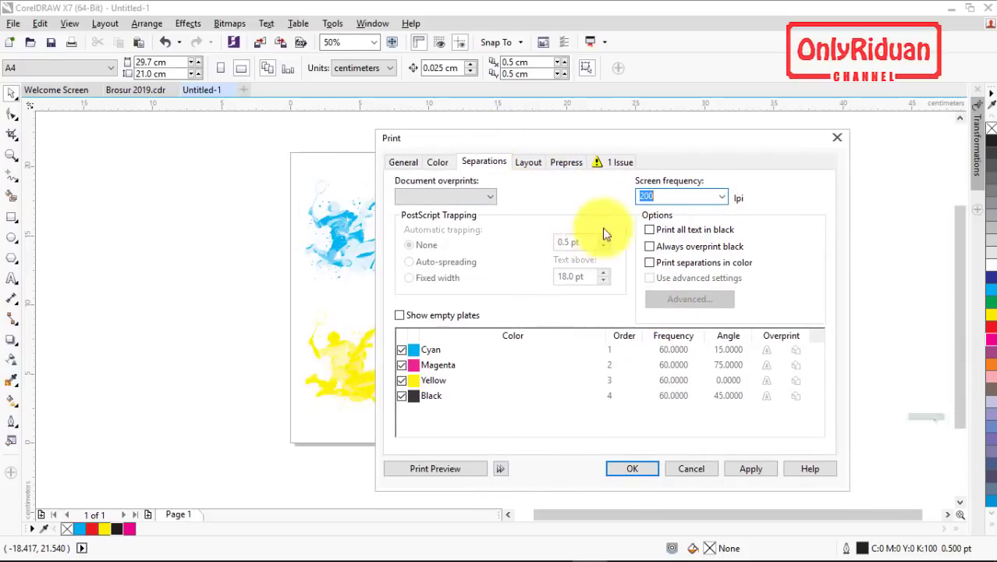
drag(663, 195, 616, 198)
text(60)
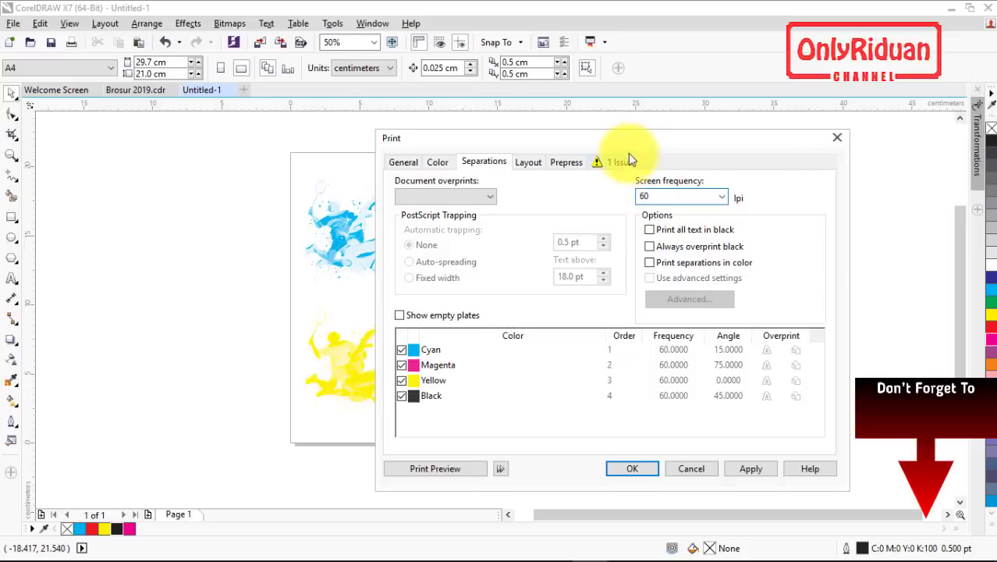
drag(628, 142, 517, 135)
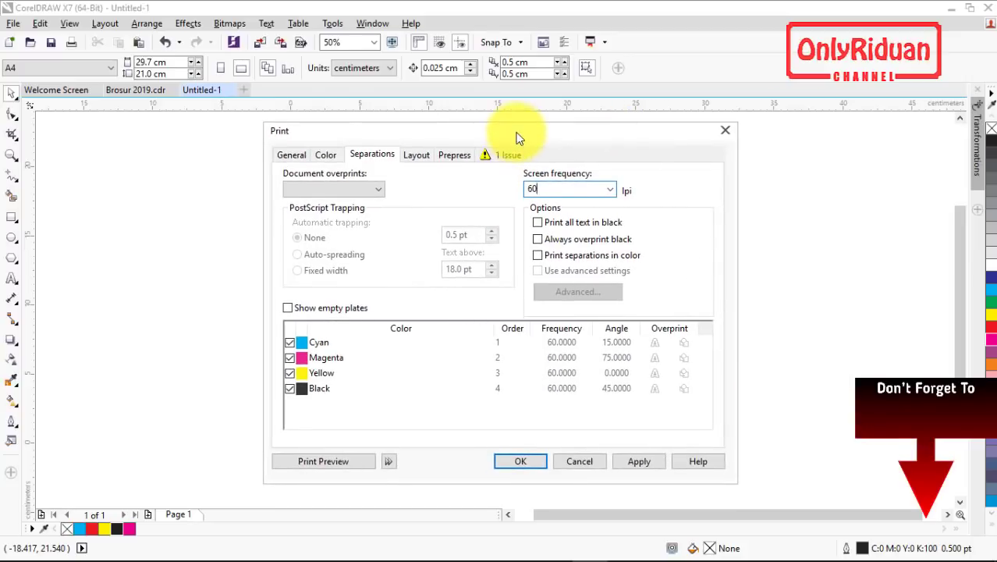
- Review the layout and prepress options of the print job and apply the print settings
click(415, 156)
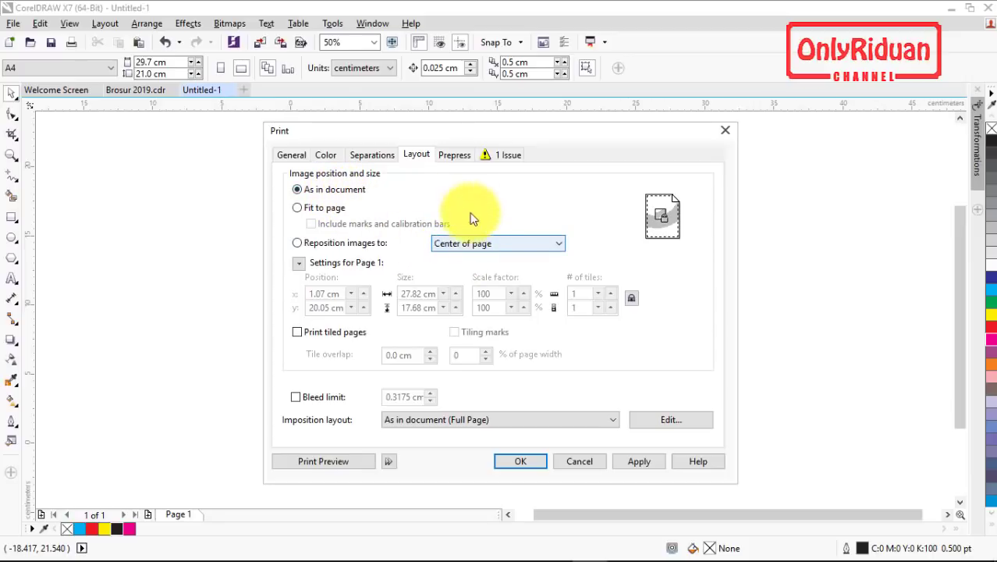
click(452, 155)
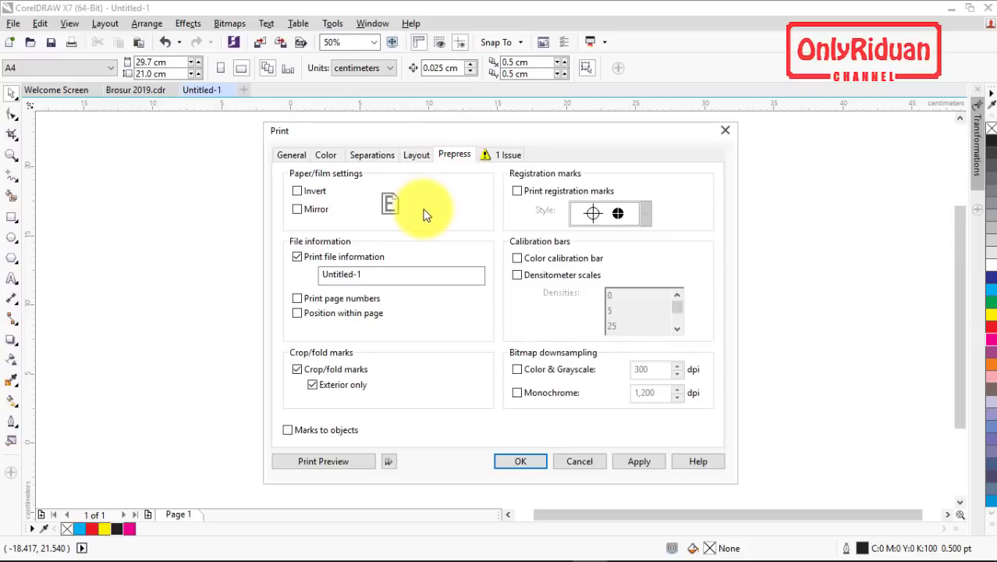
drag(367, 131, 452, 134)
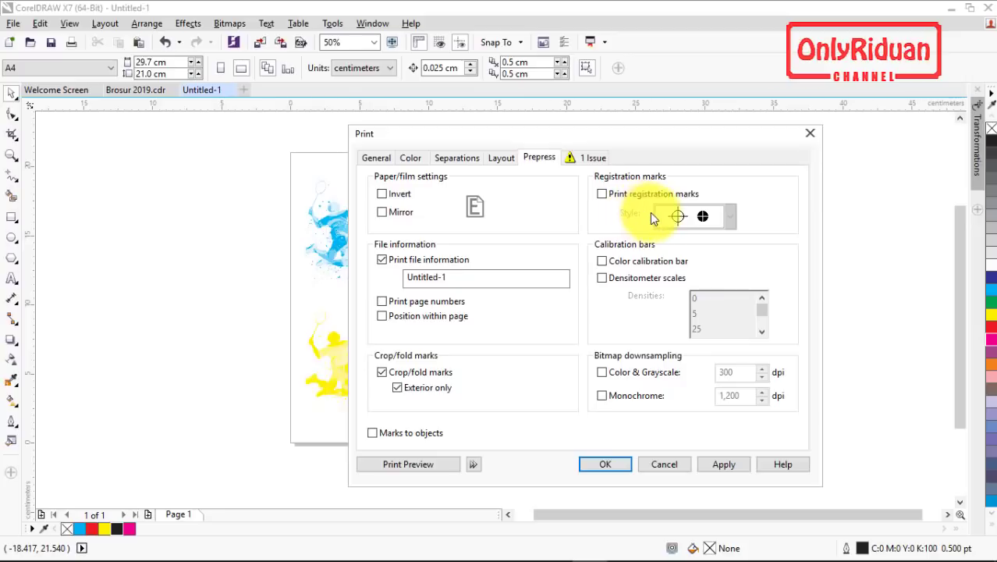
drag(455, 131, 601, 129)
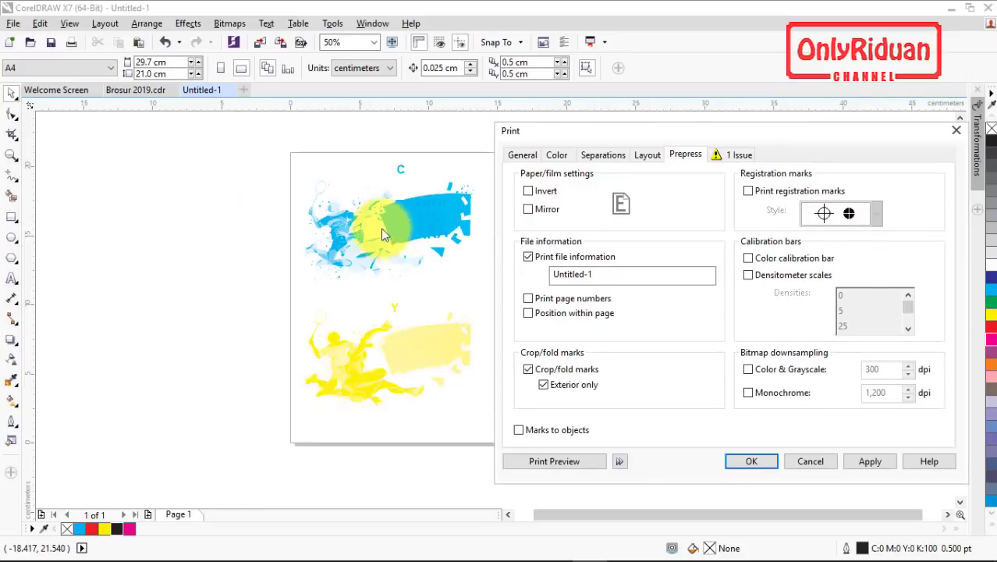
drag(556, 133, 377, 135)
click(781, 191)
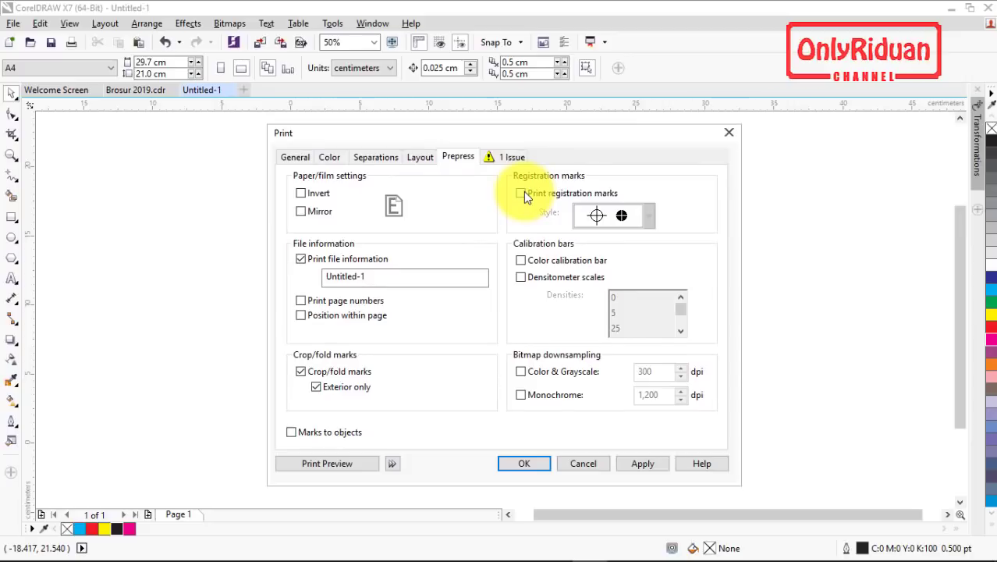
click(641, 464)
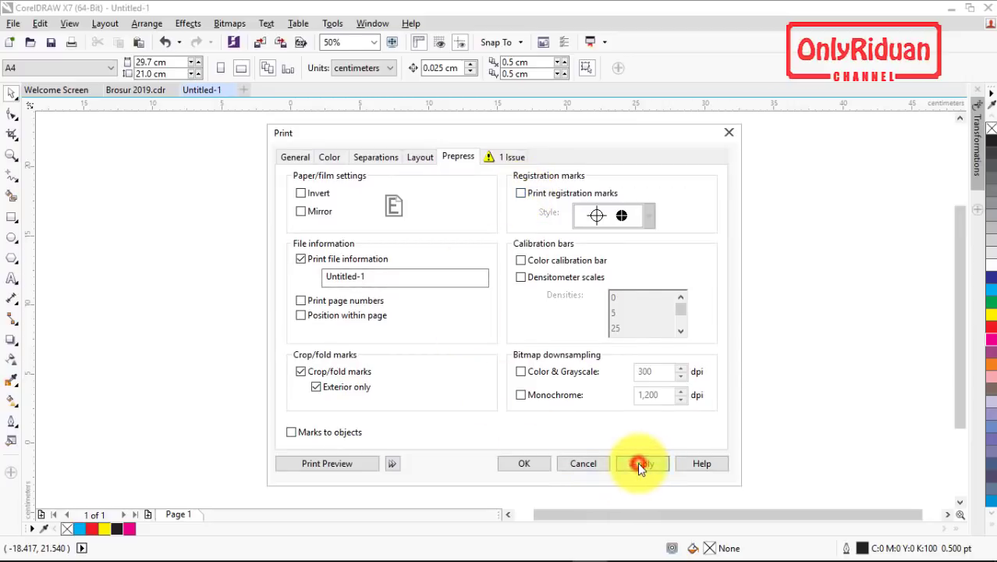
- Preview the print job and examine the Cyan, Magenta, Yellow and Black separation plates
click(324, 463)
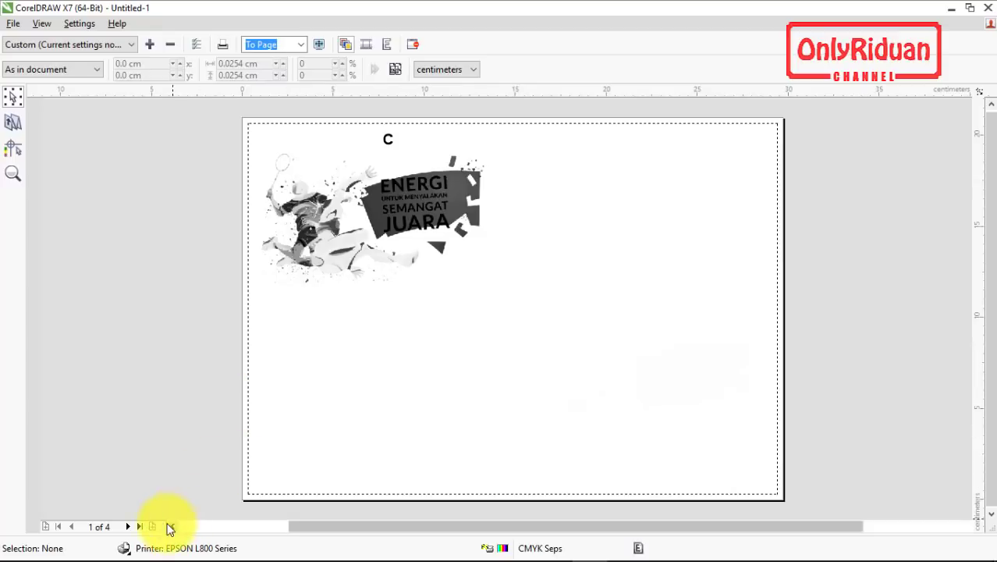
drag(172, 527, 525, 539)
click(276, 527)
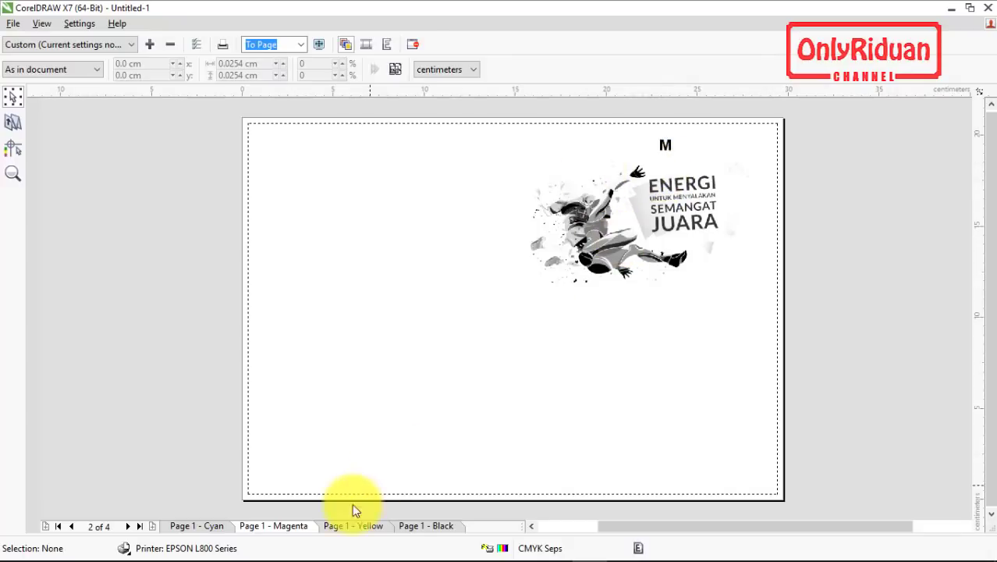
click(359, 528)
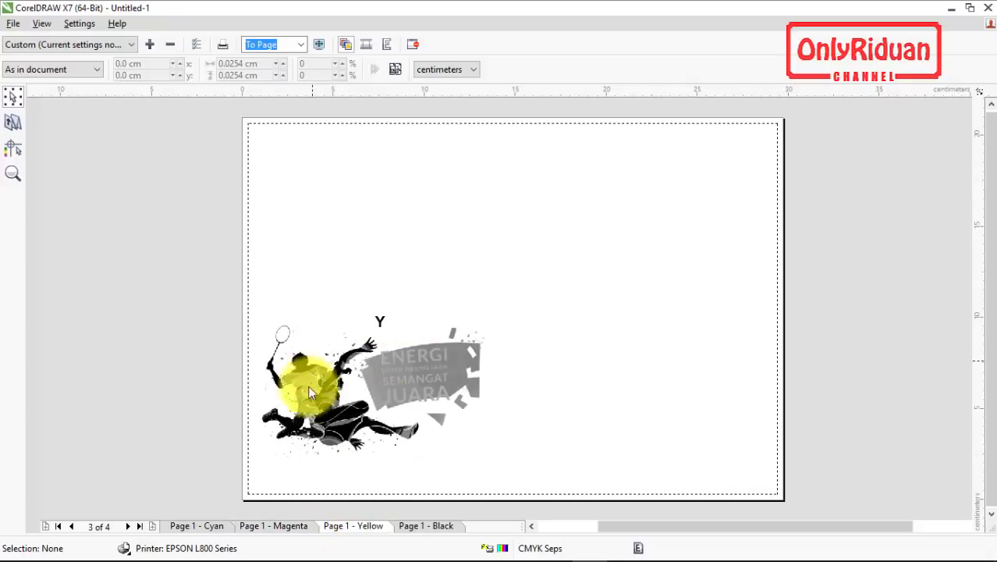
click(424, 526)
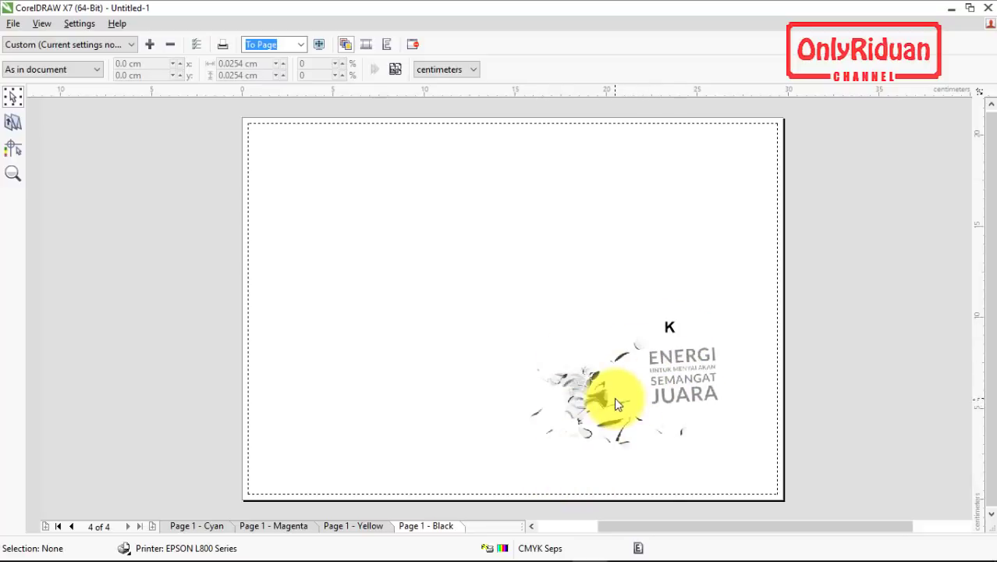
- Compare the composite preview with the separations preview, and leave the preview and print settings without printing
click(345, 45)
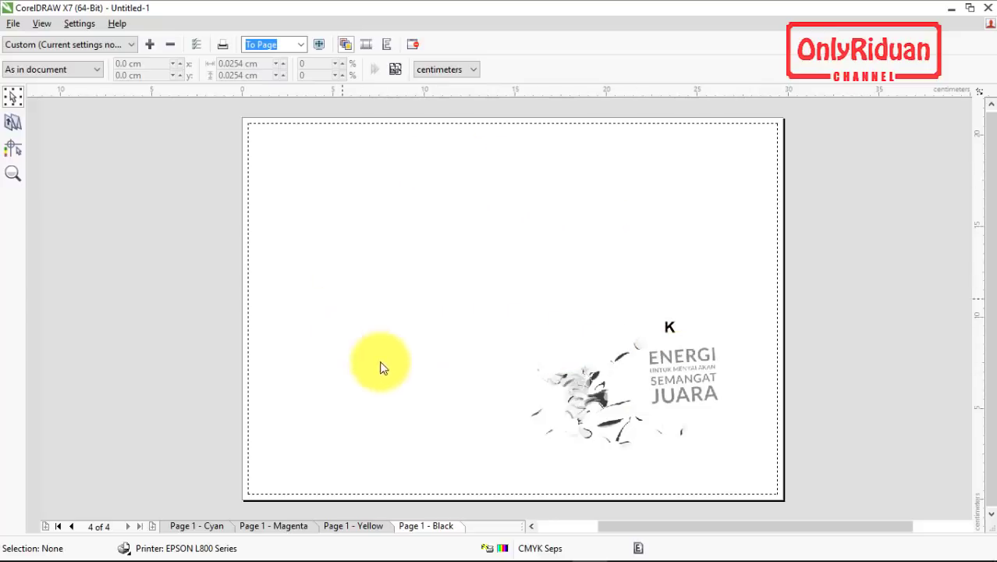
click(345, 44)
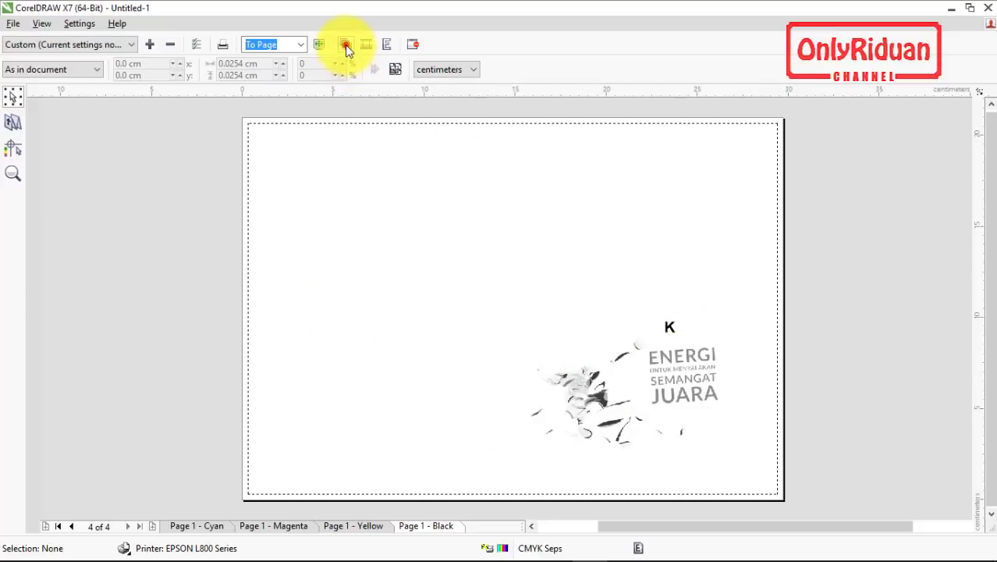
click(345, 45)
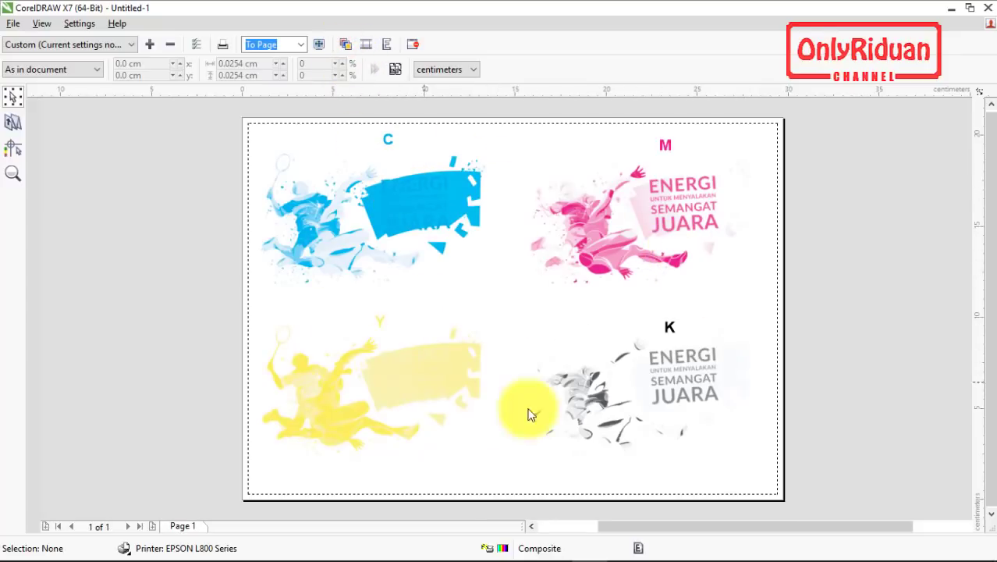
click(345, 44)
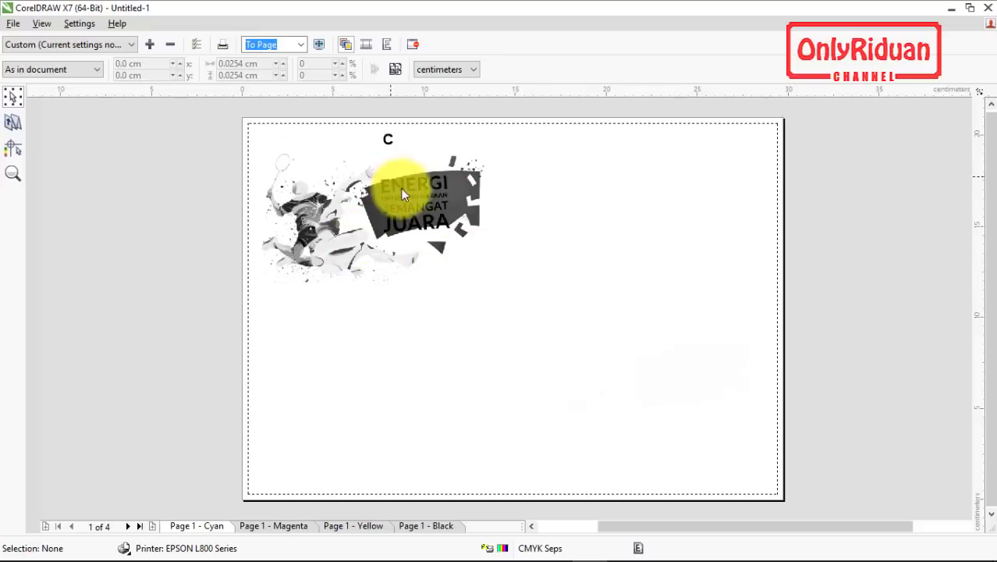
click(414, 45)
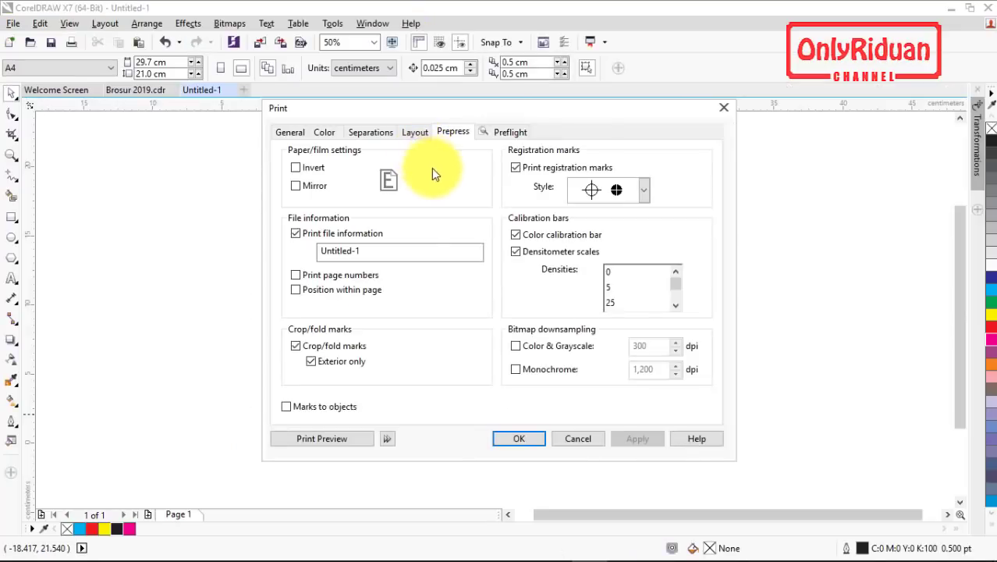
click(577, 439)
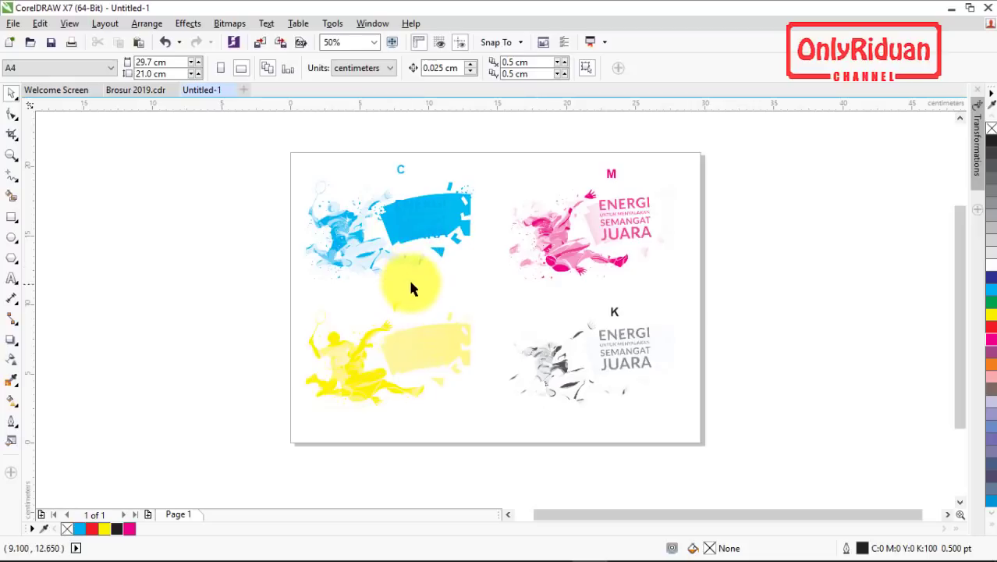
- Delete the C, M, Y and K text labels above the four channel images
click(400, 242)
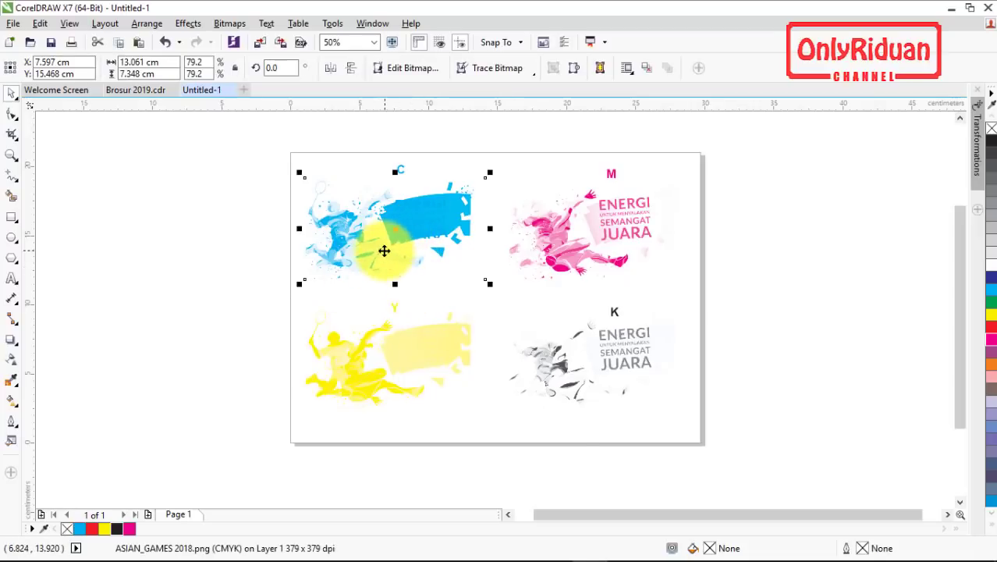
click(395, 143)
click(398, 170)
key(Delete)
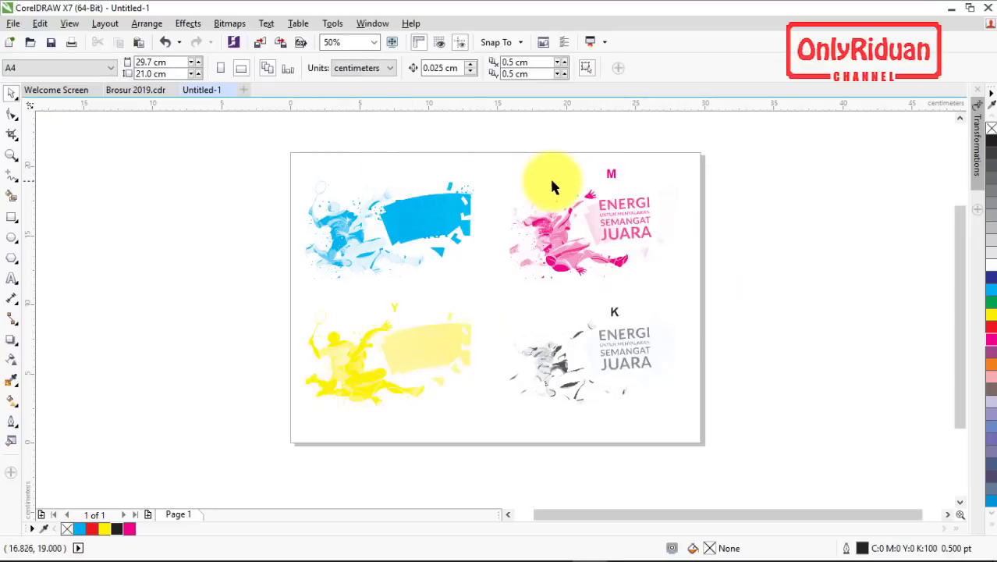
click(610, 175)
key(Delete)
click(395, 307)
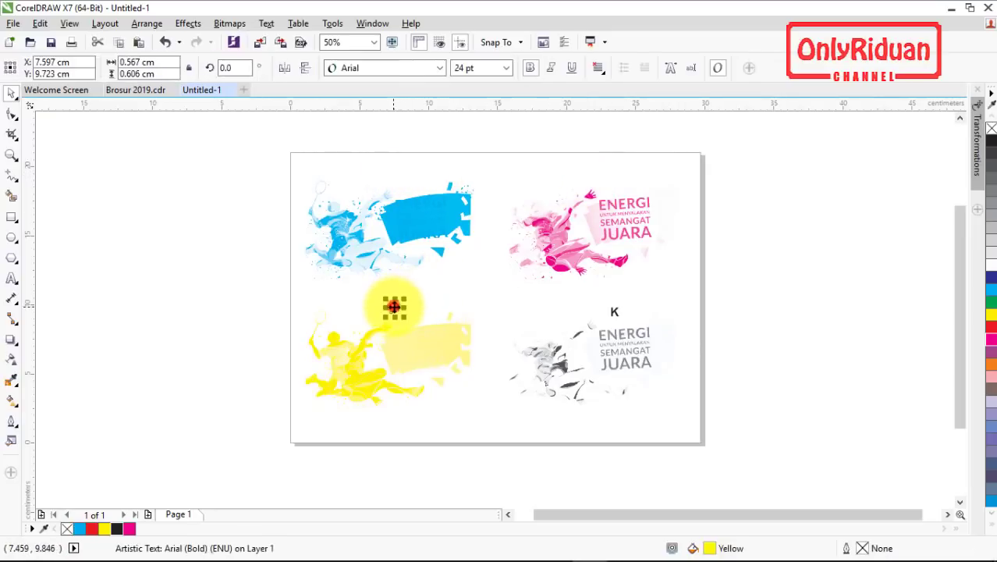
key(Delete)
click(615, 310)
key(Delete)
- Enlarge the four channel images together to about 39.5 × 23.8 cm and move them off the page onto the desktop area beside it
drag(796, 444, 228, 159)
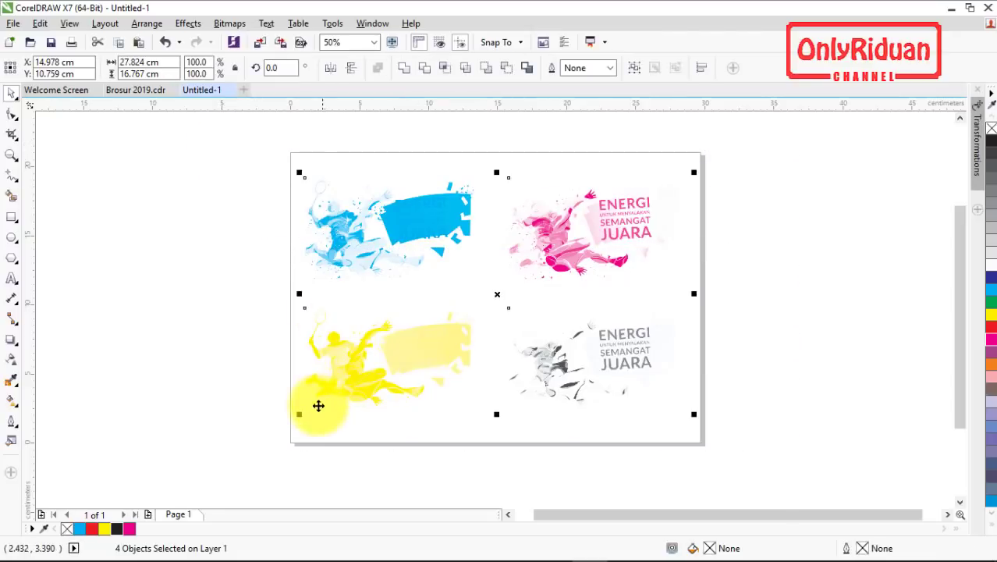
drag(301, 416, 143, 478)
scroll(545, 283, down, 2)
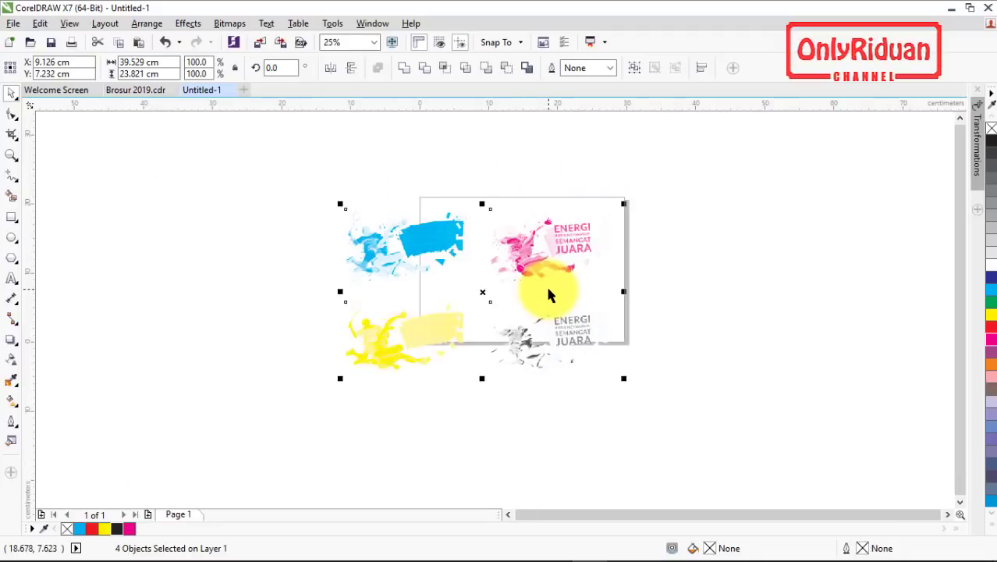
drag(484, 293, 810, 294)
- Center the cyan image on page 1, and add a second page with the magenta image centered on it
click(679, 428)
key(p)
click(761, 253)
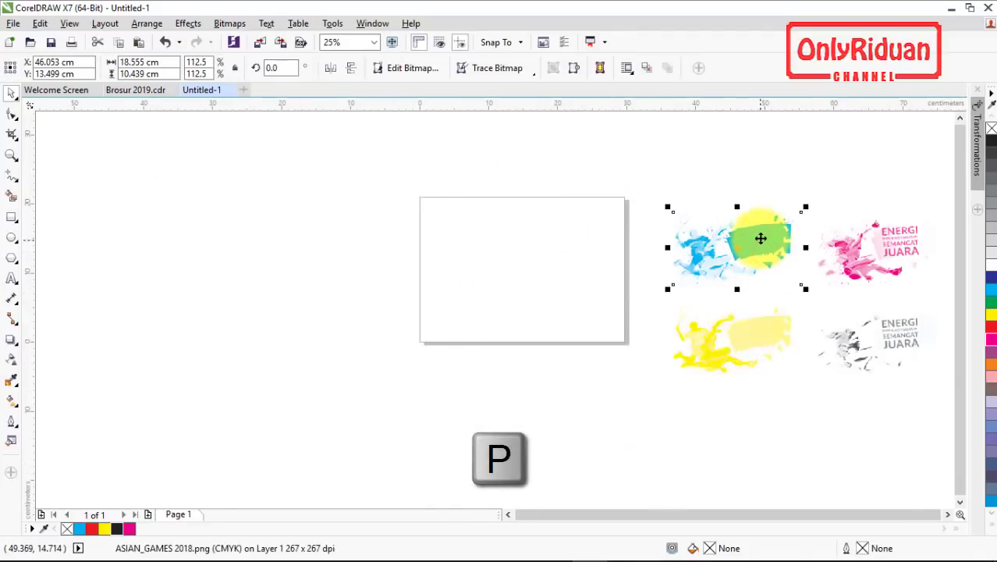
key(p)
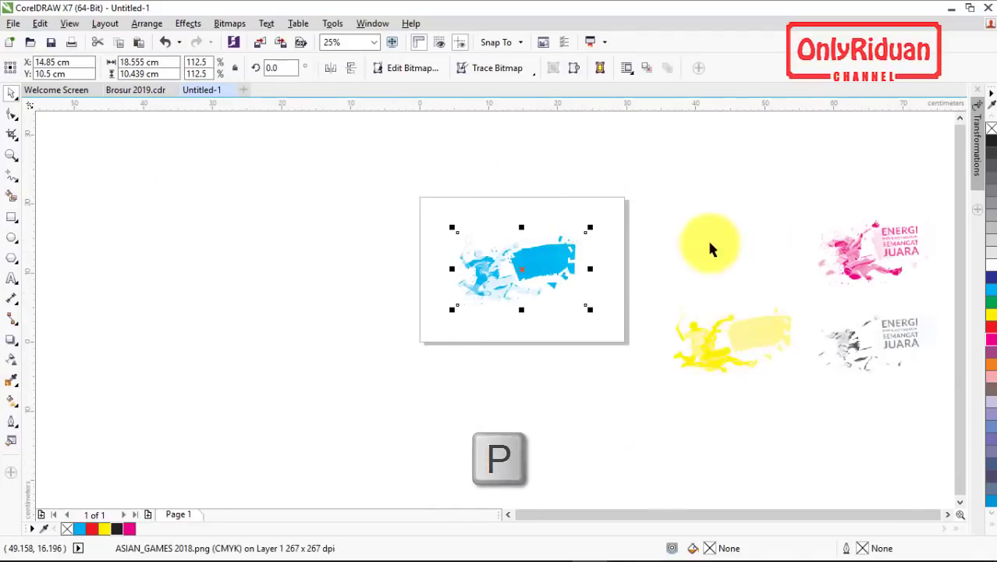
click(148, 516)
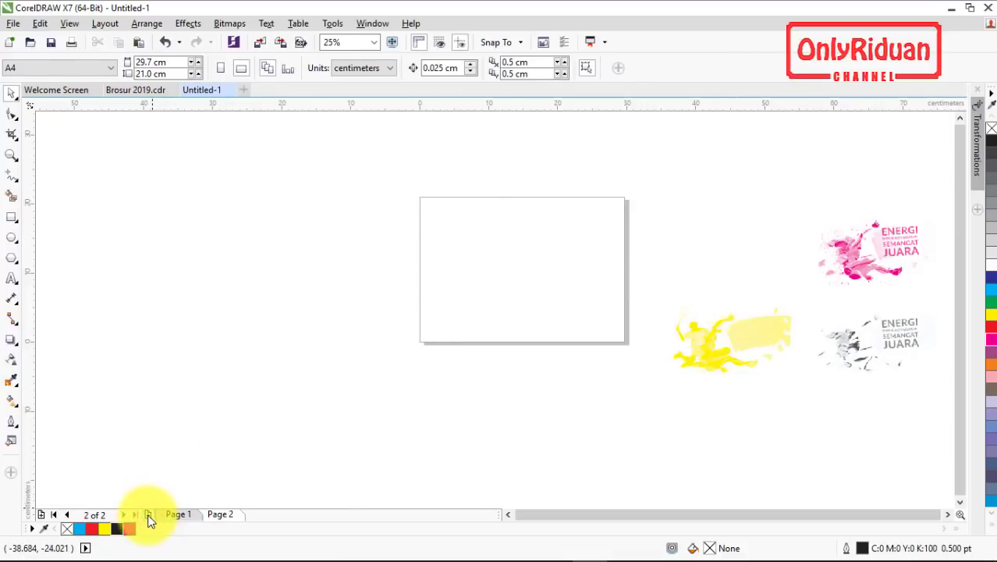
key(p)
click(856, 259)
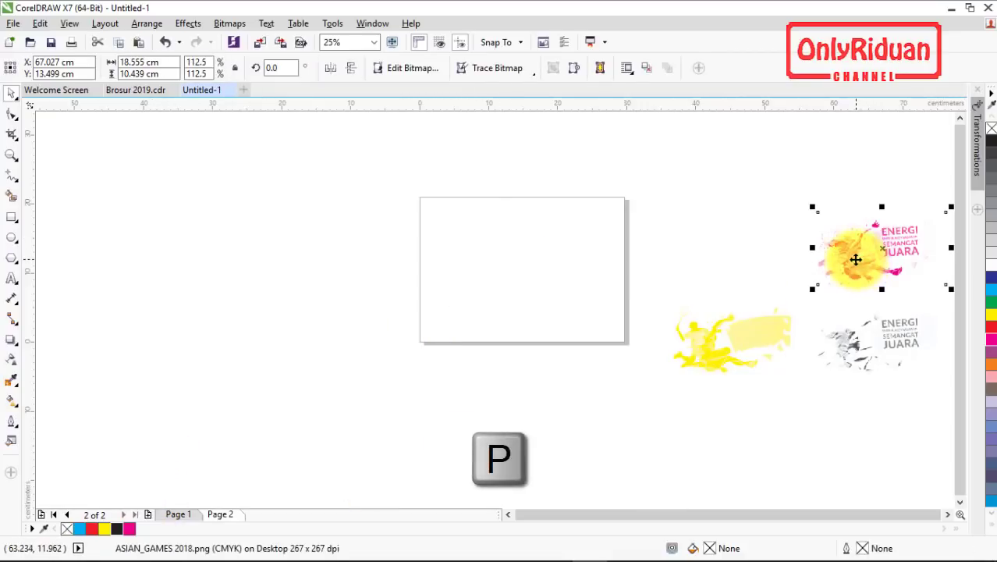
- Add a third page with the yellow image centered on it and a fourth page with the black image centered on it
click(149, 515)
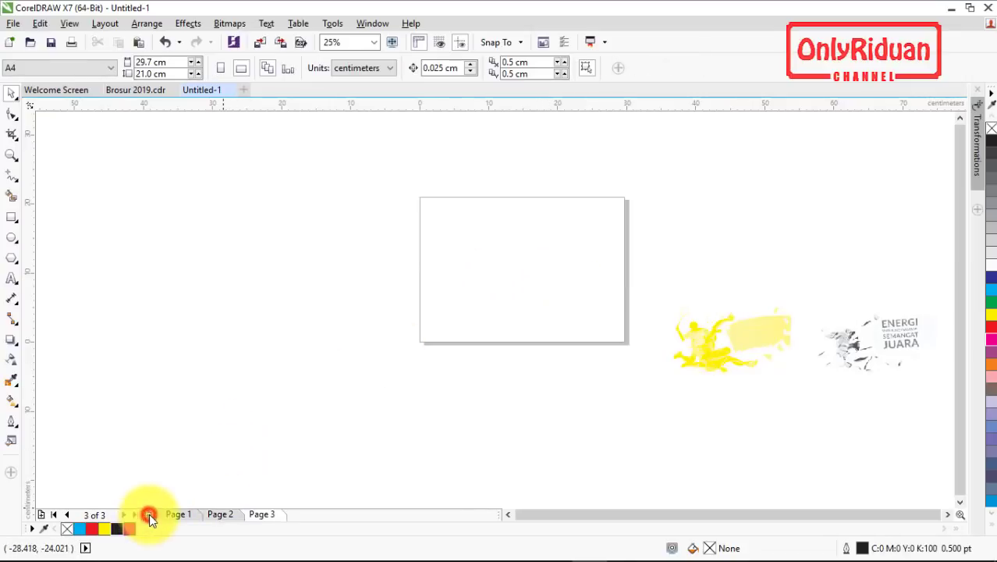
click(750, 351)
key(p)
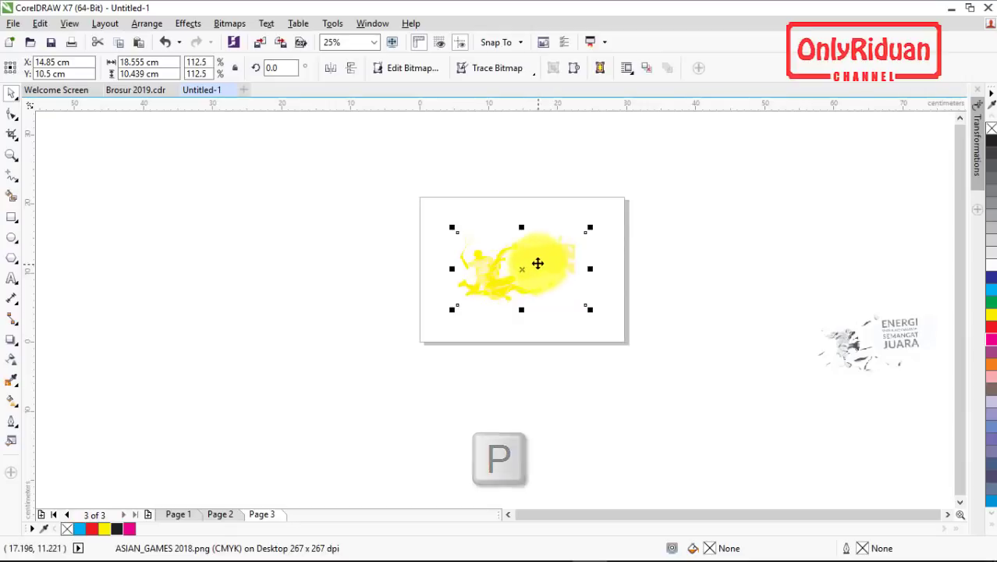
click(148, 515)
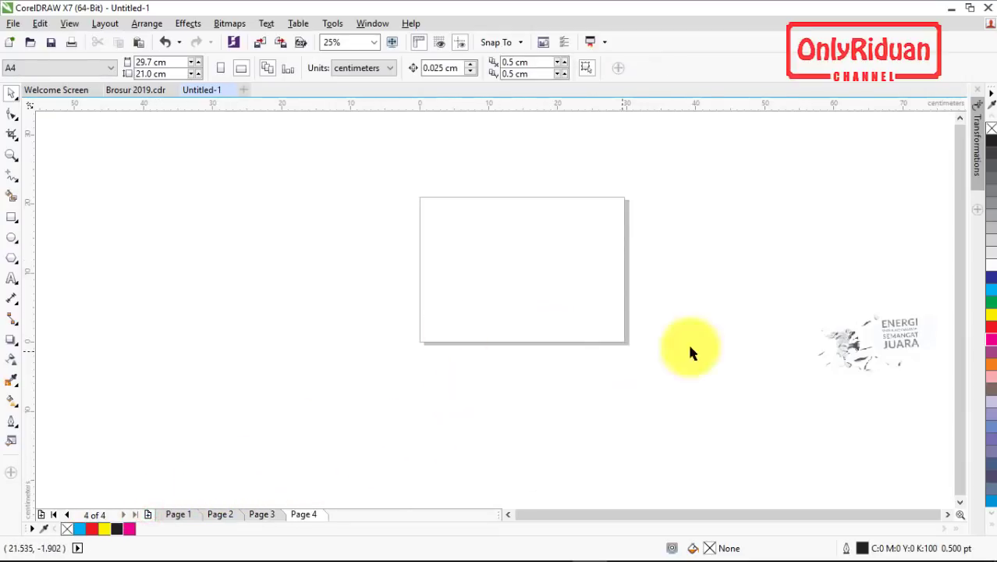
click(874, 336)
key(p)
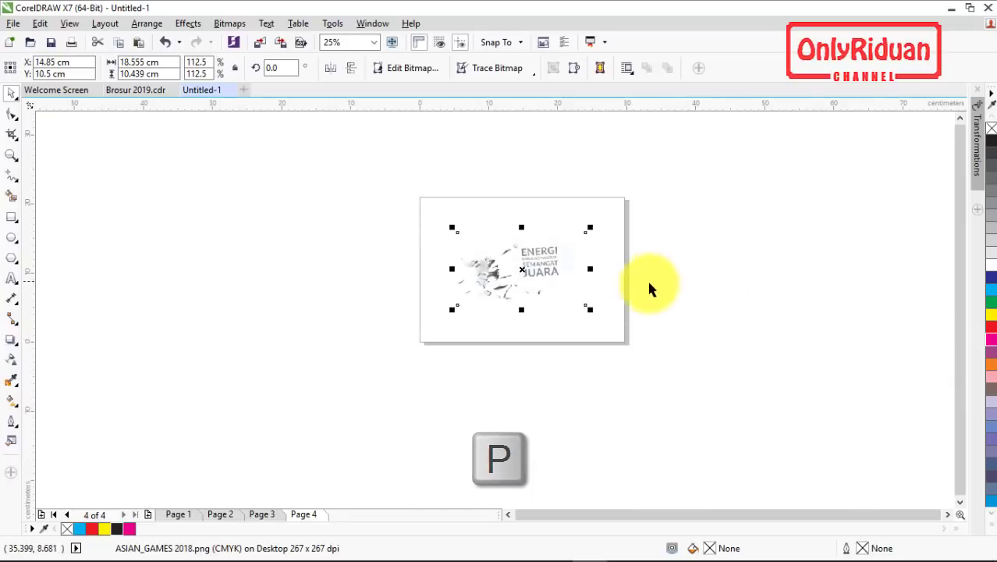
- Return to page 1 and review the print job's color, separations and layout options
click(175, 514)
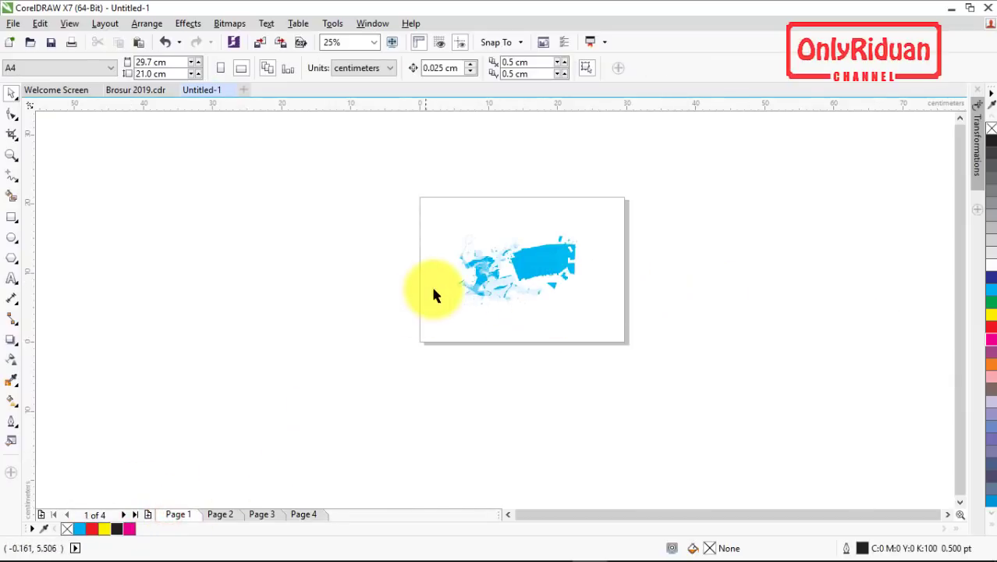
key(ctrl+p)
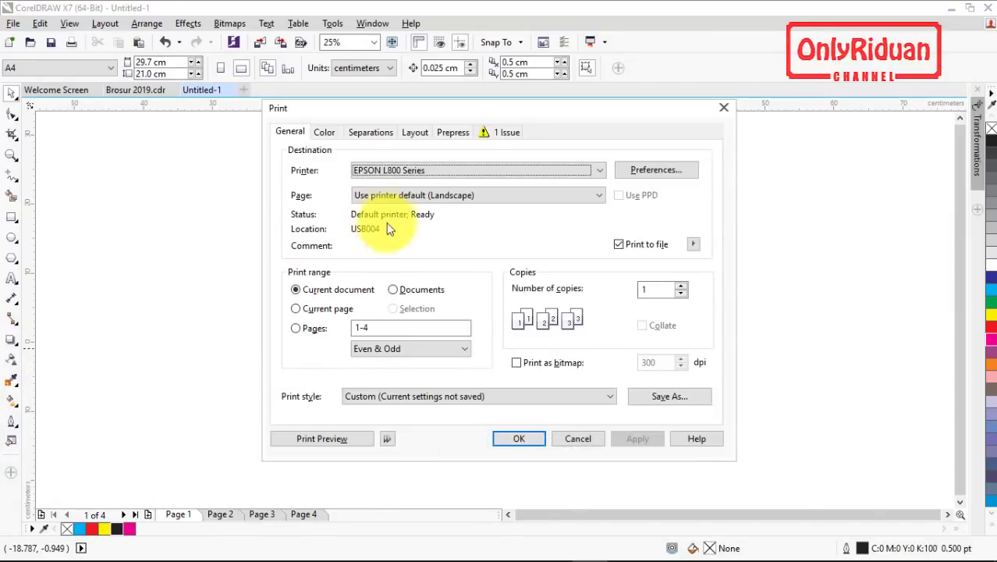
click(320, 132)
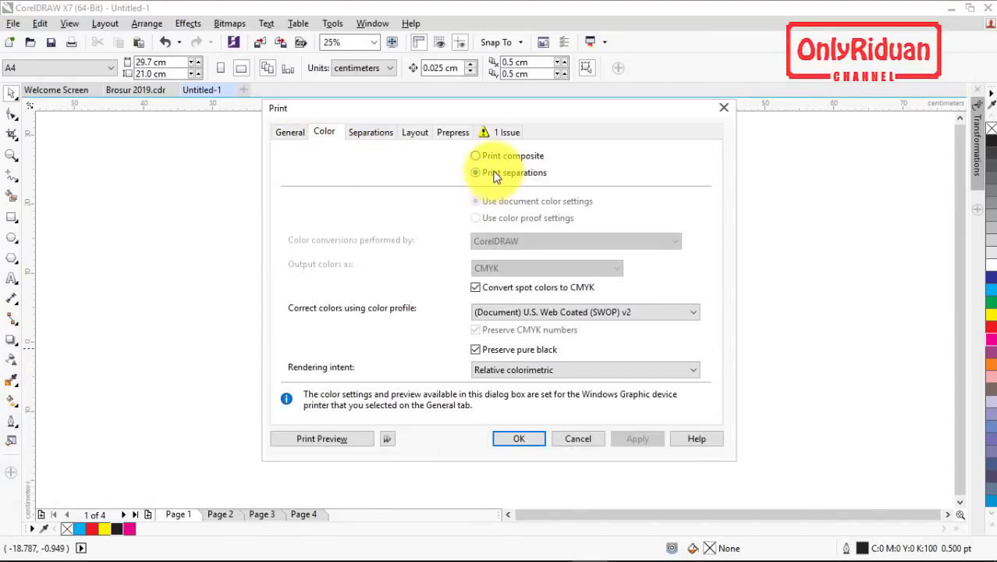
click(369, 132)
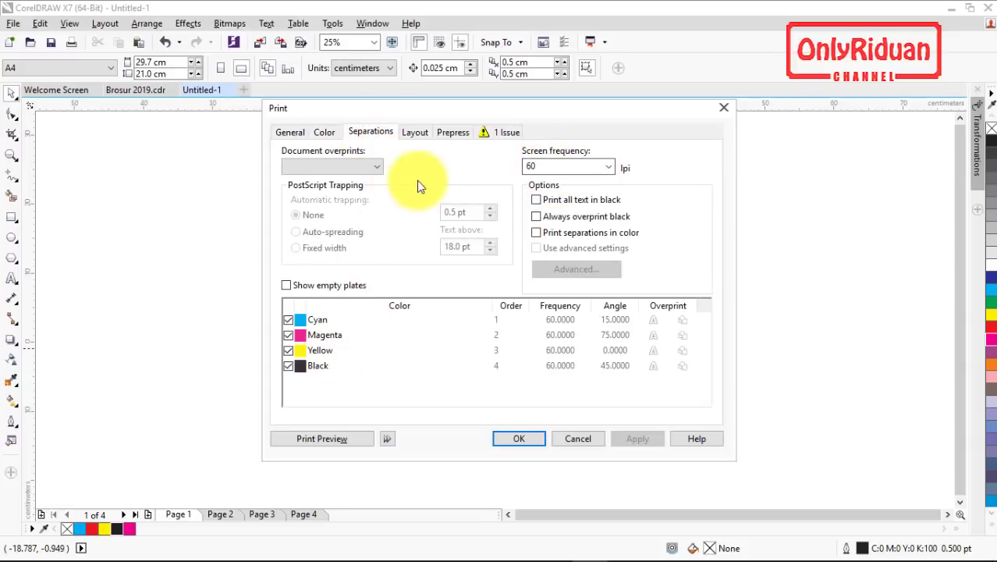
click(415, 133)
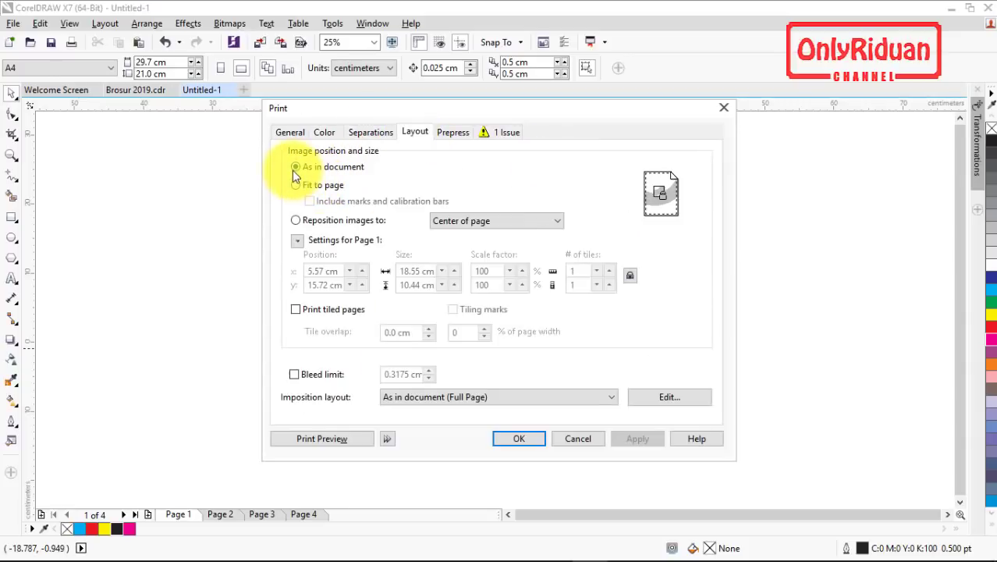
- Enable registration marks and marks to objects in the prepress options, apply them and leave the print settings without printing
click(452, 131)
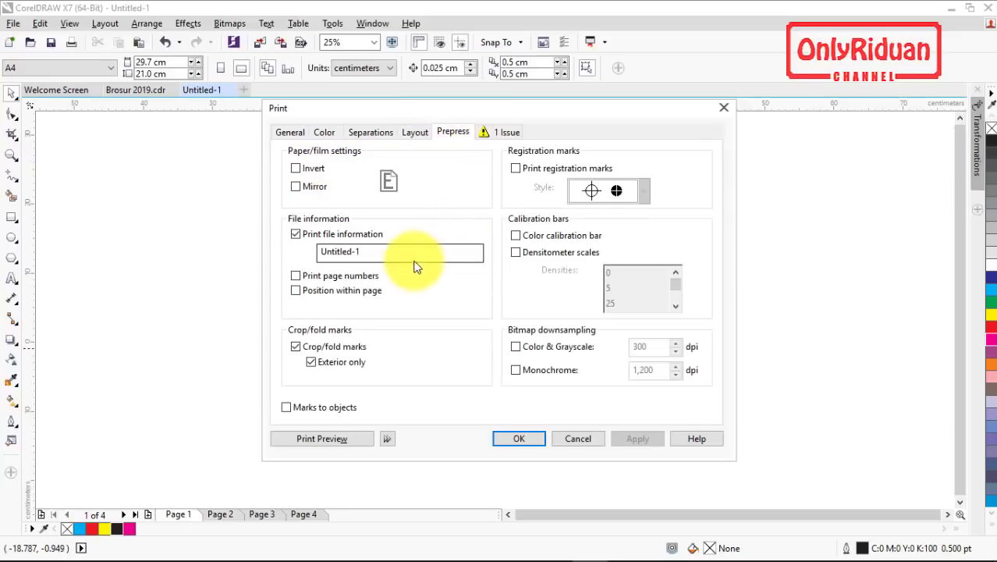
click(516, 169)
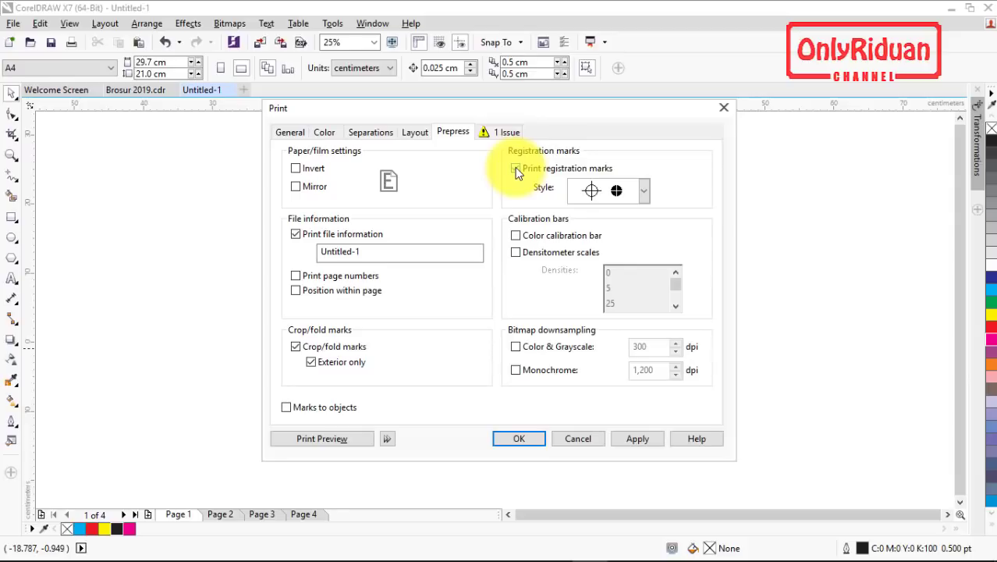
click(516, 169)
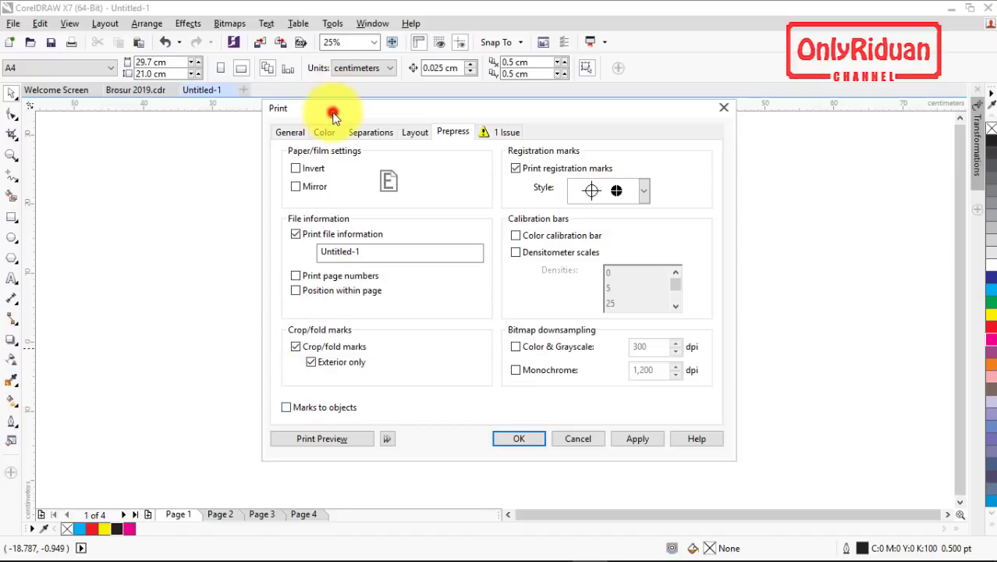
drag(333, 115, 617, 128)
drag(679, 118, 446, 133)
click(376, 424)
click(724, 456)
click(407, 455)
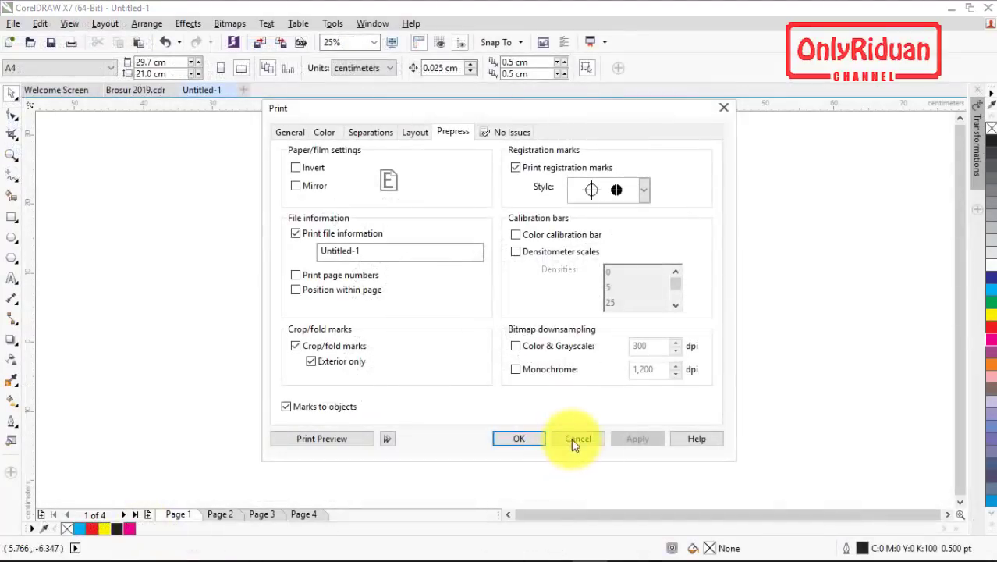
click(578, 439)
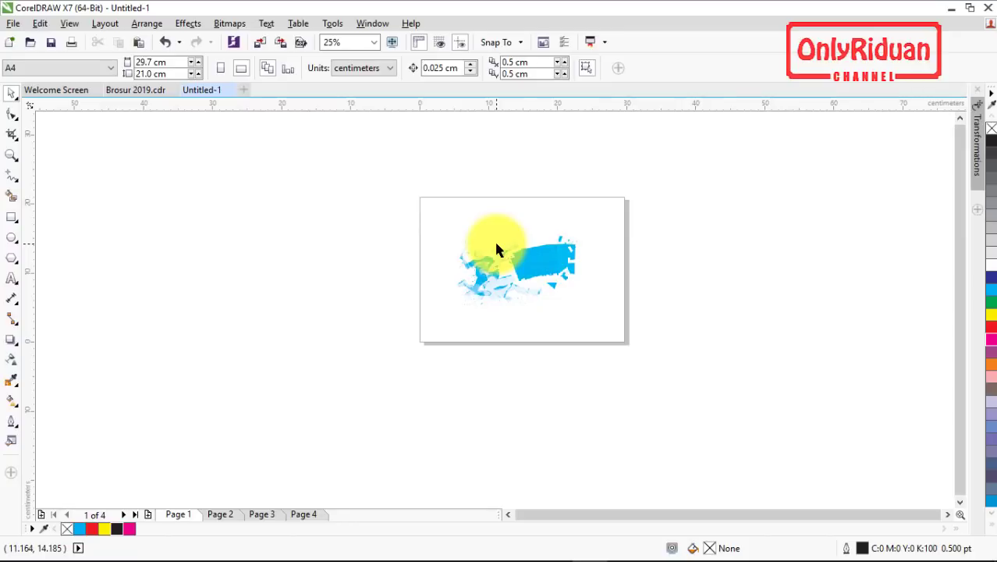
- Try screen frequencies of 30 and 45 lpi for the color separations, and cancel the print settings
key(ctrl+p)
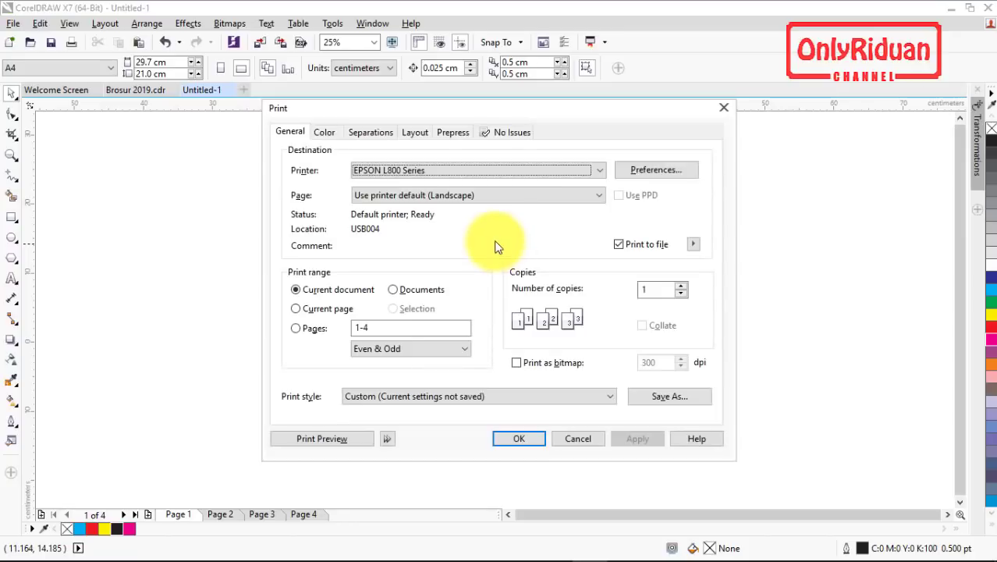
click(450, 132)
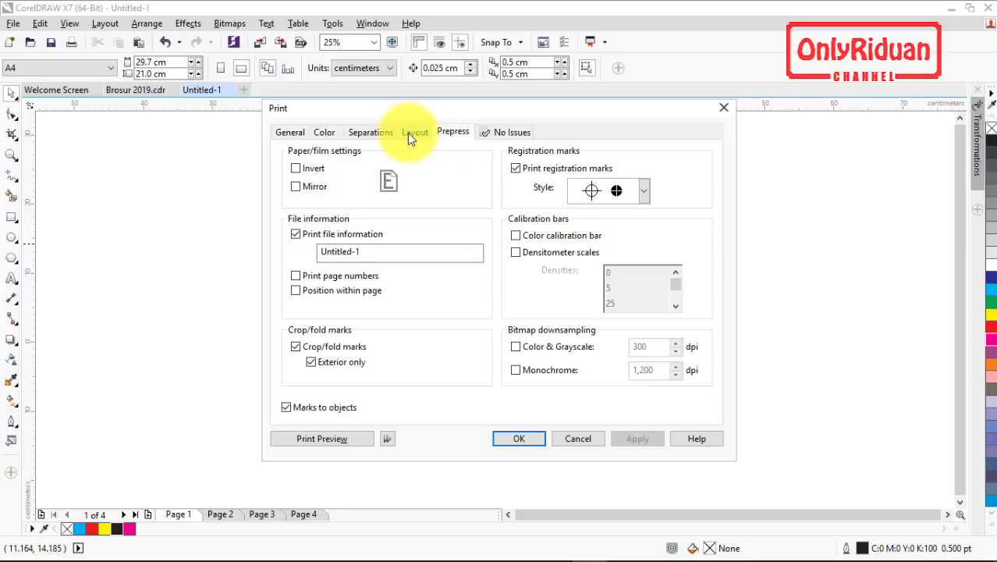
click(376, 131)
click(546, 166)
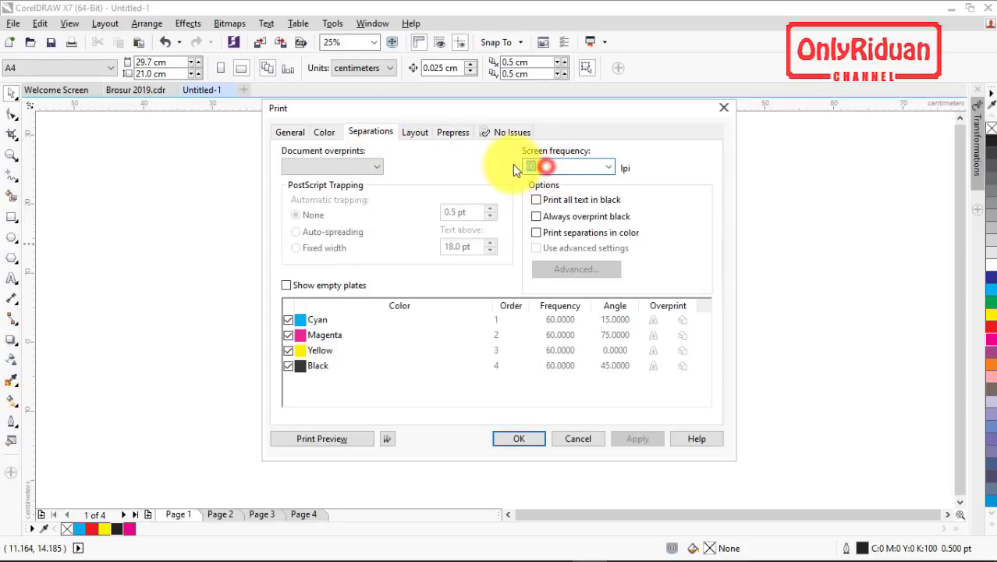
click(572, 164)
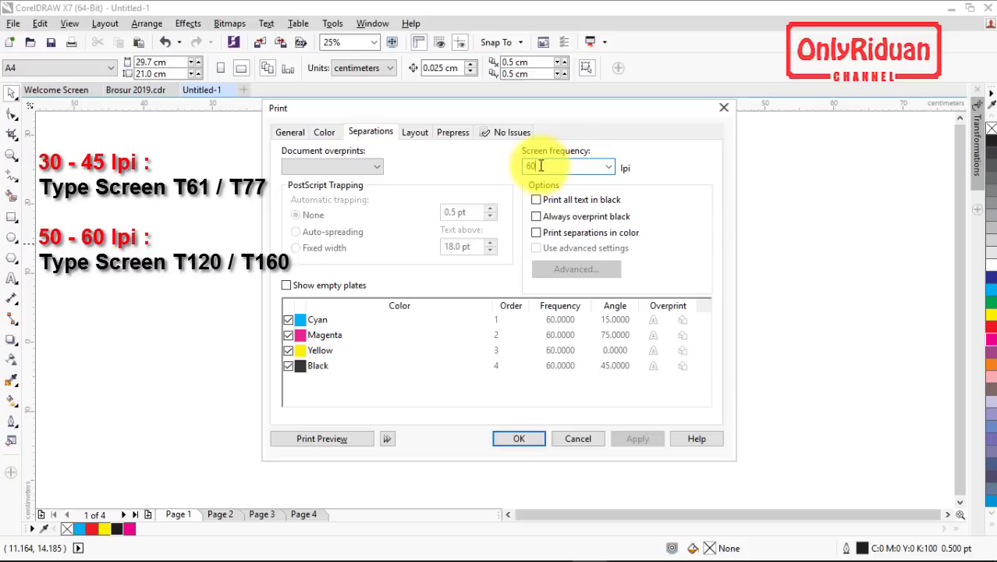
drag(544, 165, 523, 165)
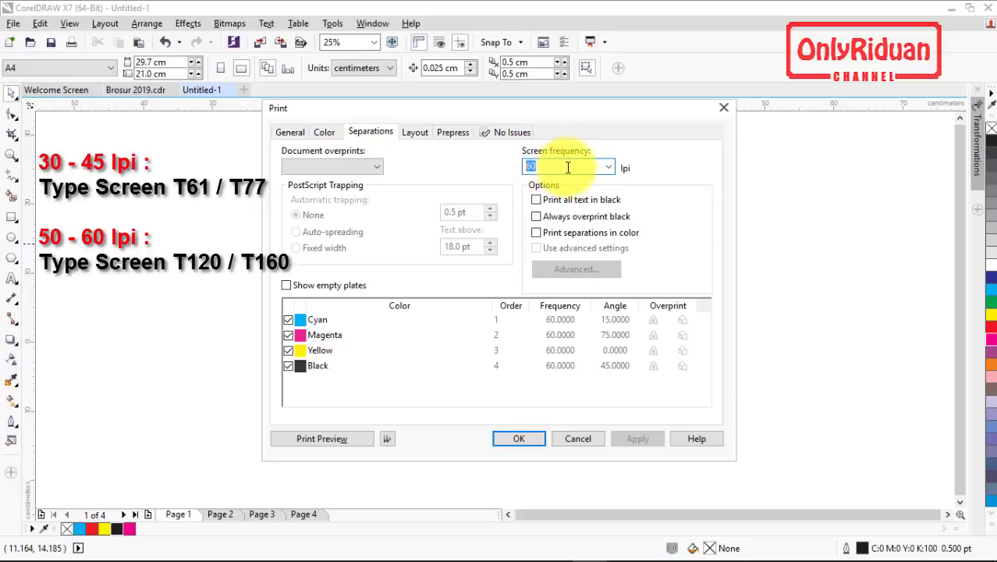
text(30)
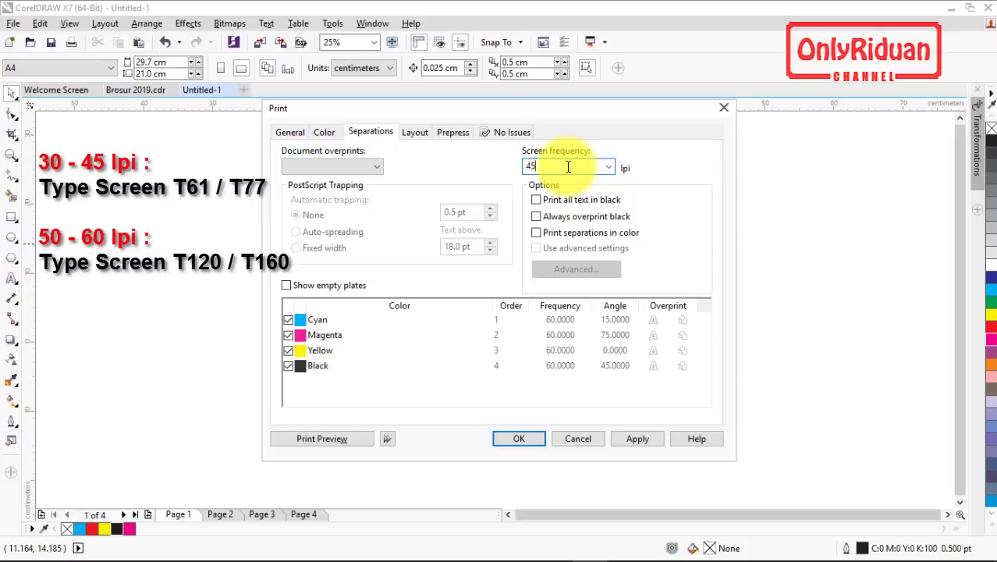
double_click(567, 166)
key(BackSpace)
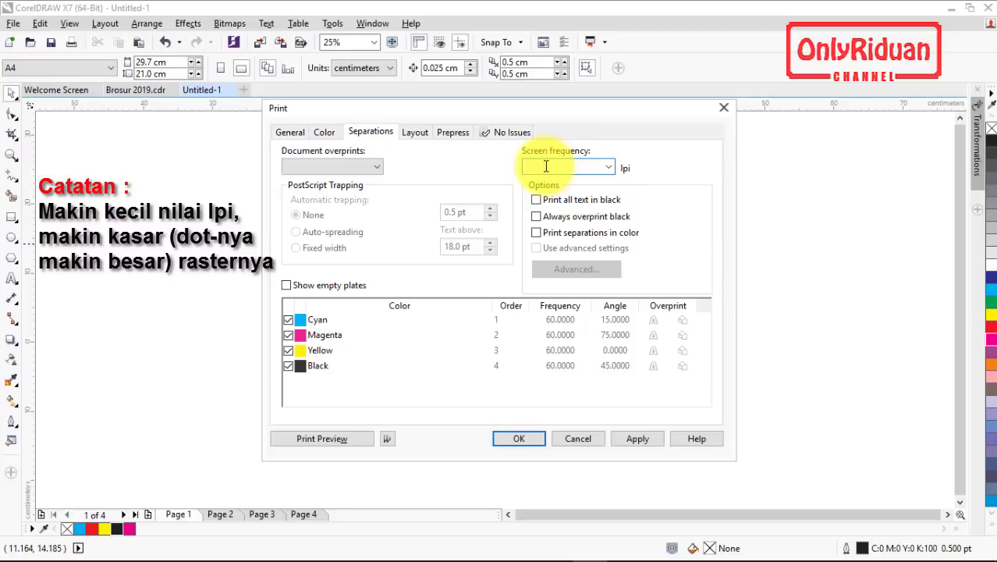
click(577, 438)
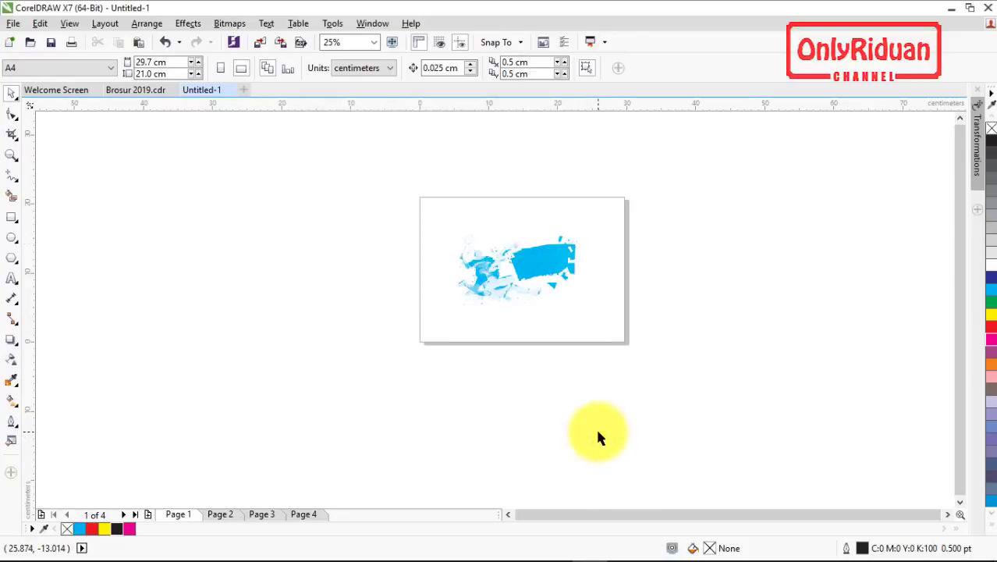
- Look through the four channel pages of Untitled-1 and compare them with the brochure in Brosur 2019.cdr
click(134, 90)
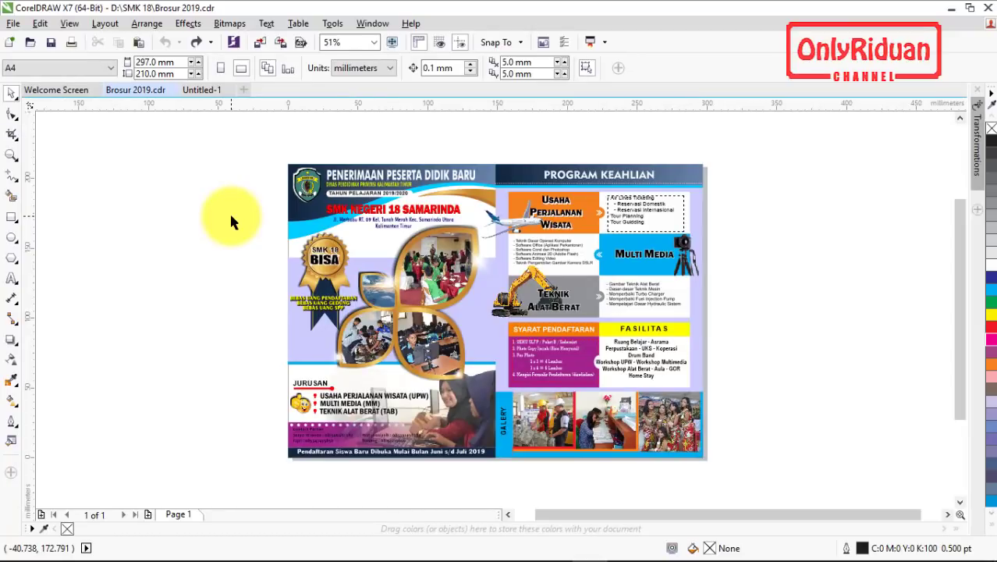
click(200, 97)
click(193, 514)
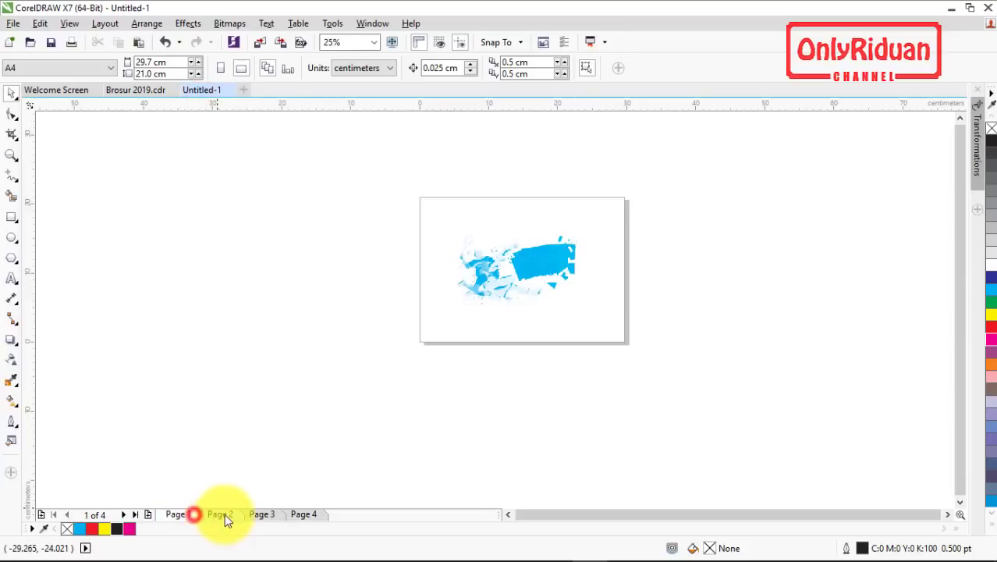
click(226, 515)
click(261, 516)
click(299, 515)
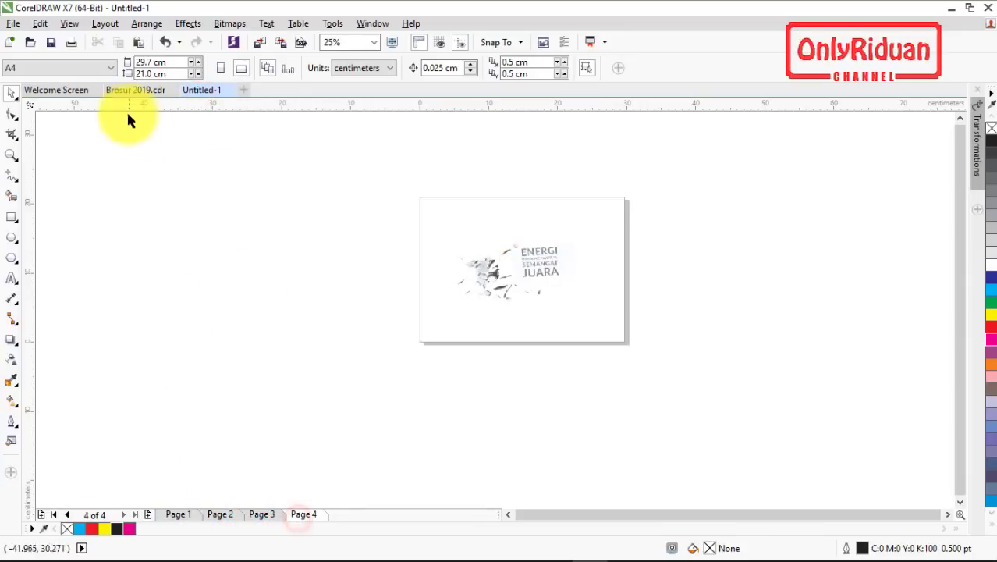
click(129, 89)
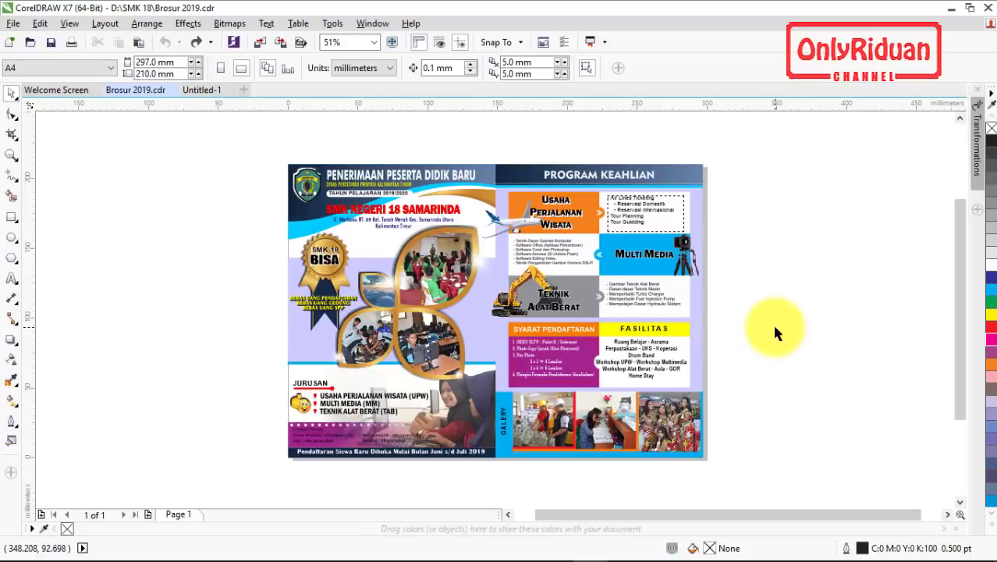
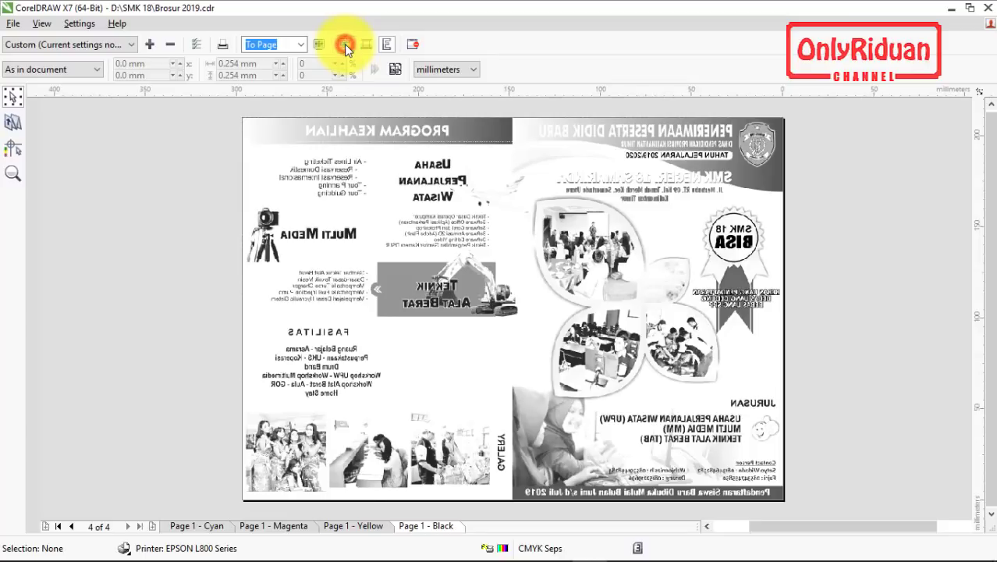
- Compare the brochure's composite and color-separated print previews, and close the preview and print settings without printing
click(344, 44)
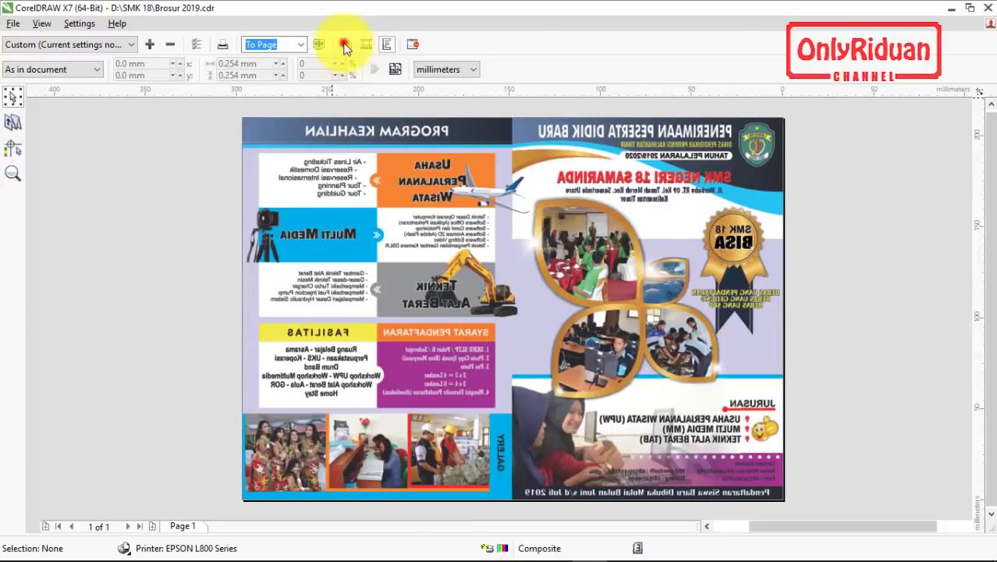
click(344, 45)
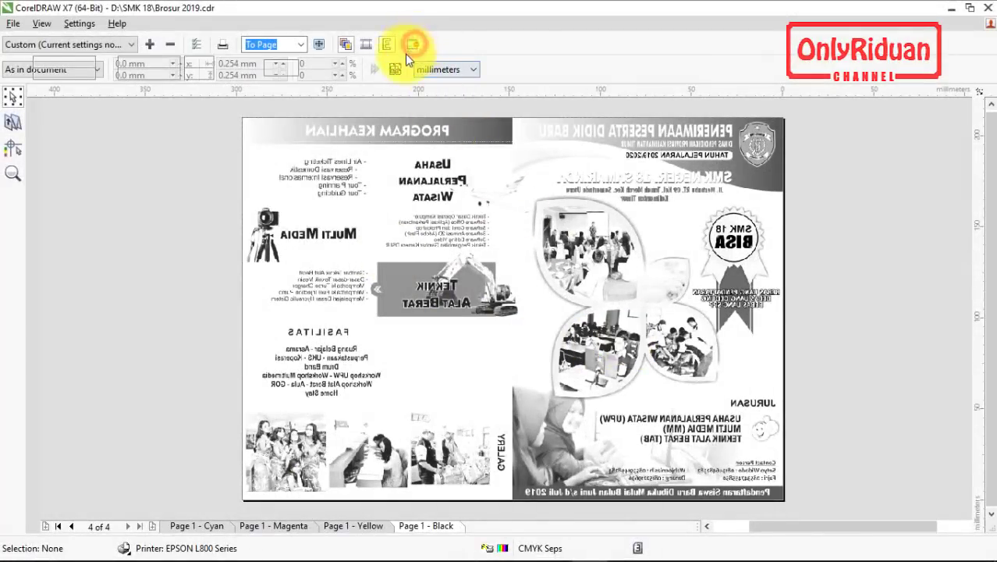
click(413, 43)
click(570, 442)
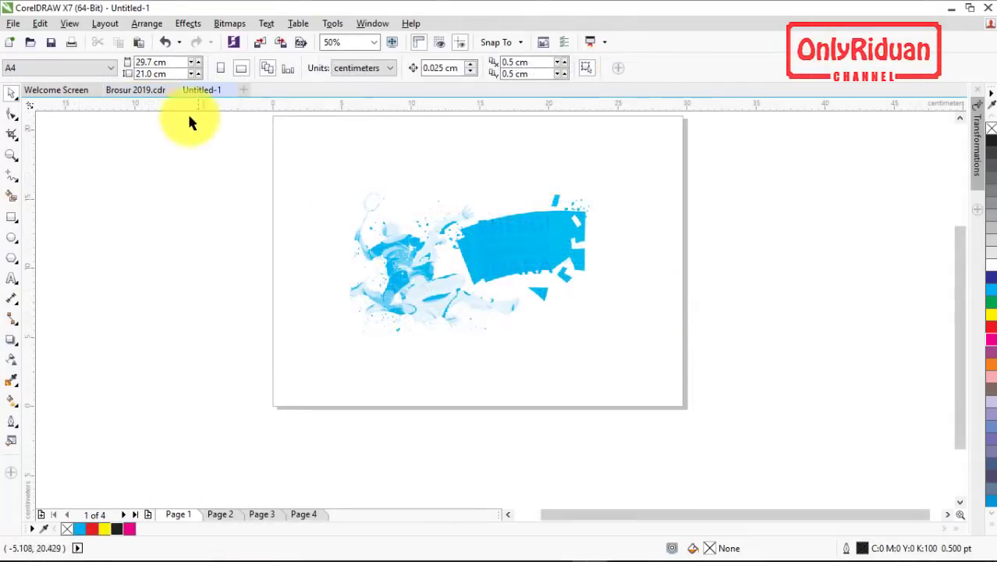
- In Brosur 2019.cdr, copy the whole brochure bitmap and paste it onto three new pages added after page 1
click(141, 90)
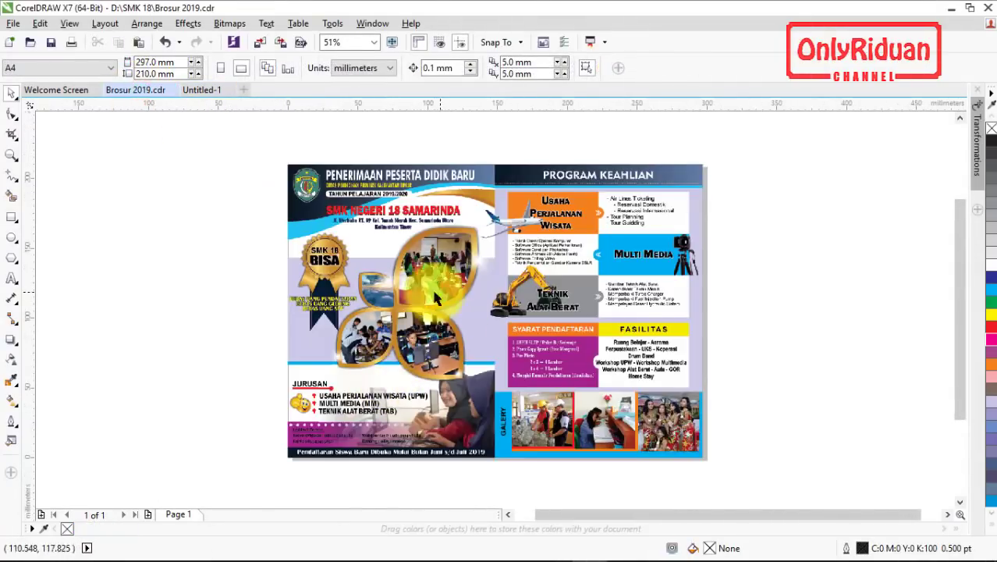
click(198, 90)
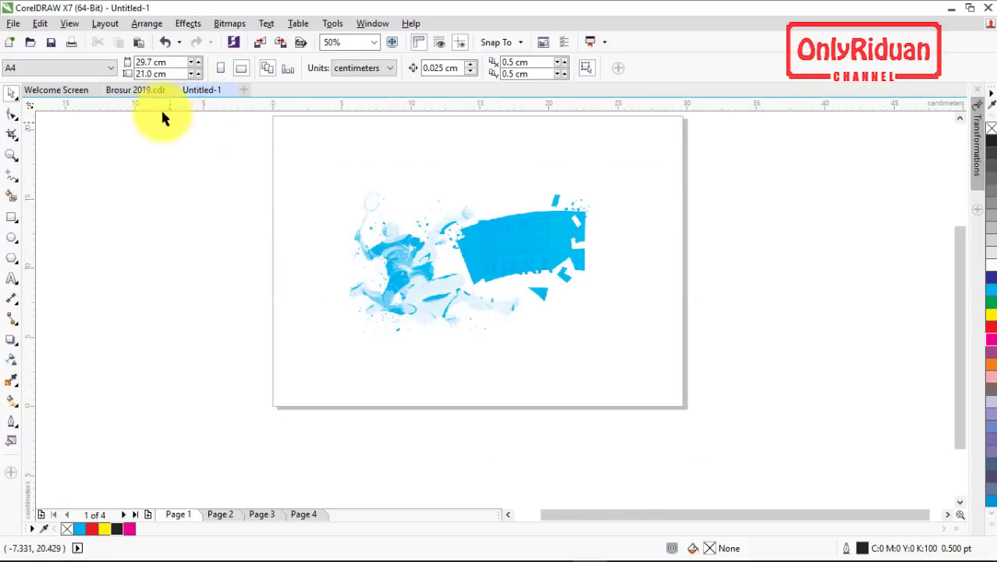
click(138, 90)
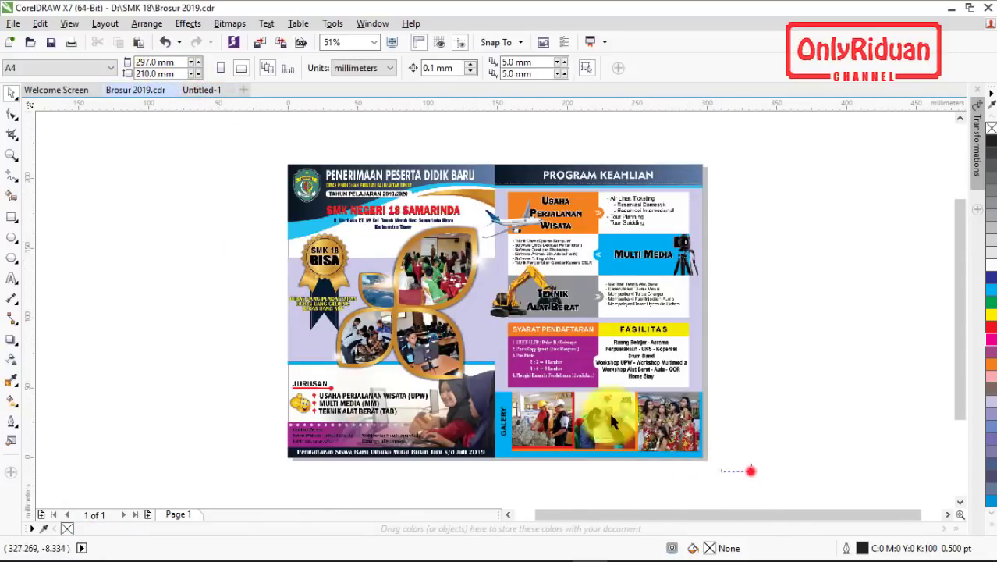
drag(611, 422, 244, 138)
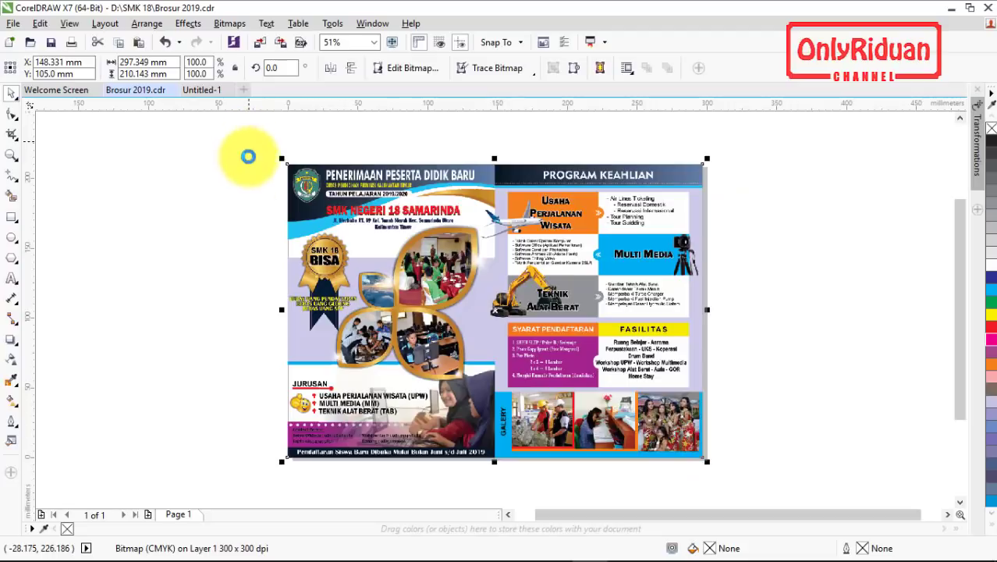
click(147, 514)
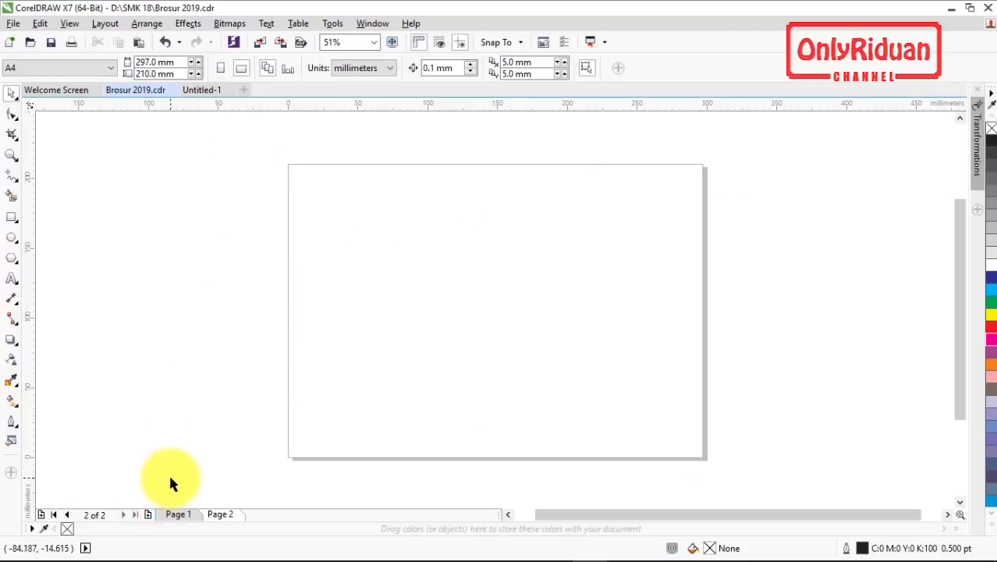
key(Page_Up)
click(148, 515)
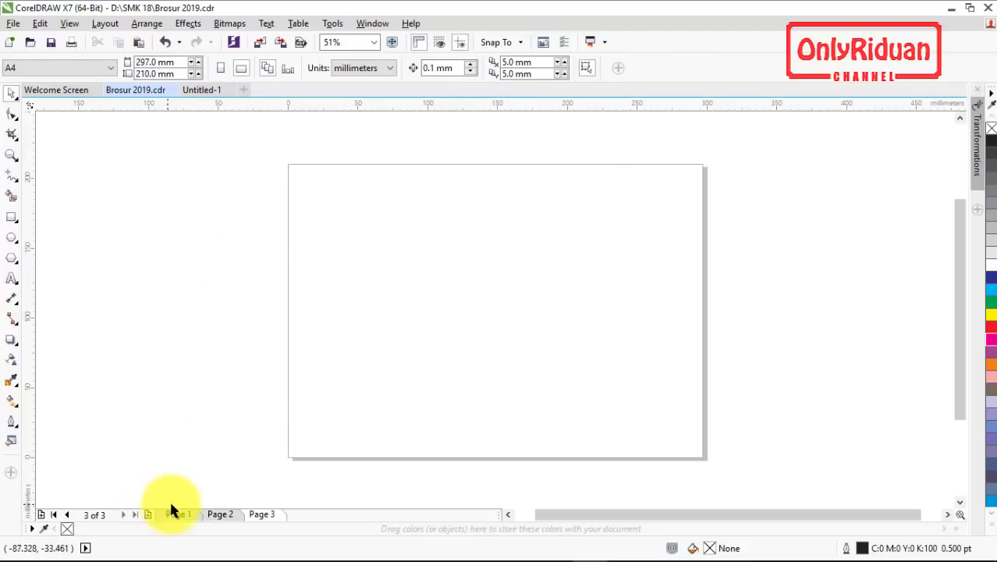
click(178, 514)
click(147, 514)
key(ctrl+v)
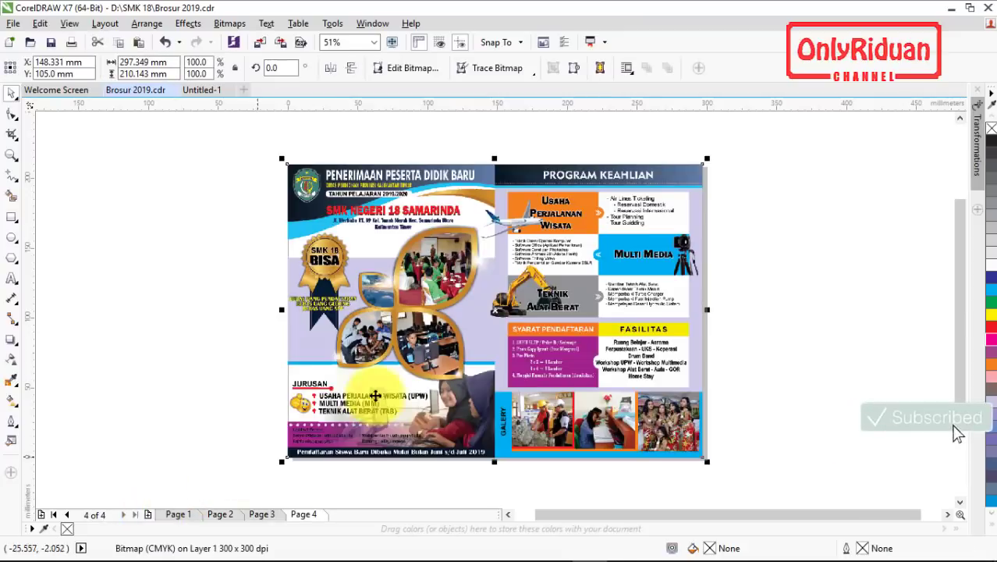
- Select the brochure bitmap on page 1 and open the Tone Curve adjustment for it
click(185, 515)
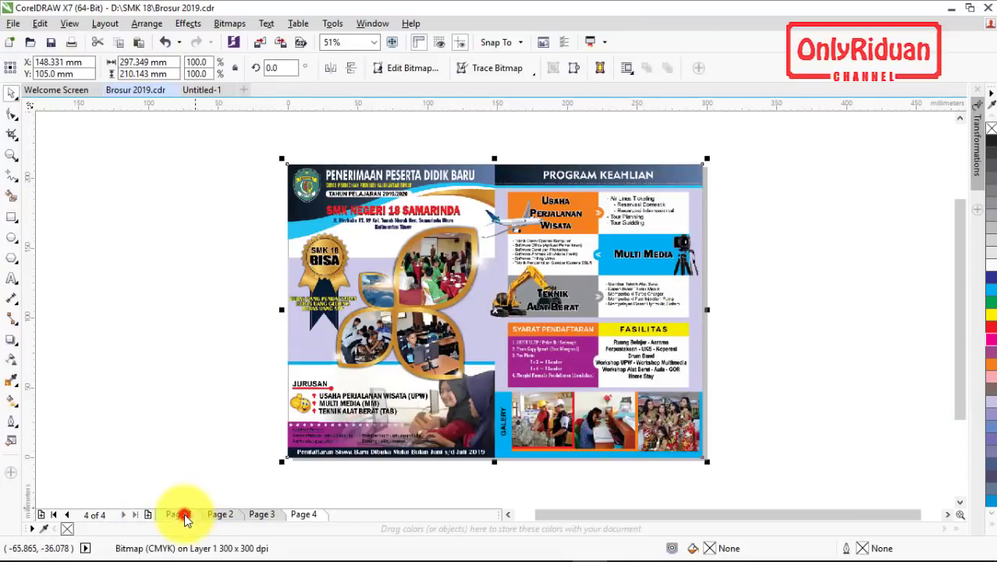
click(439, 334)
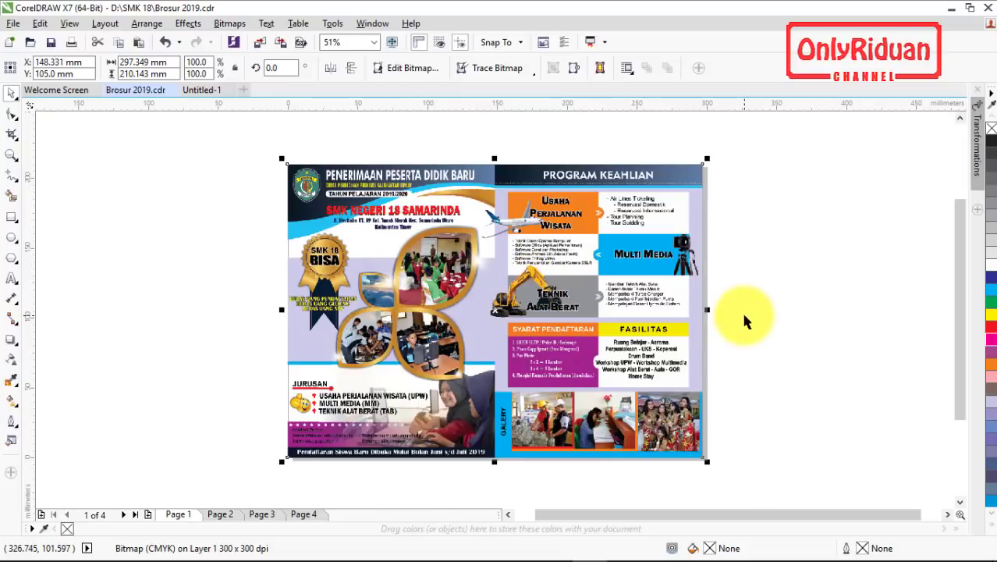
click(390, 265)
click(188, 23)
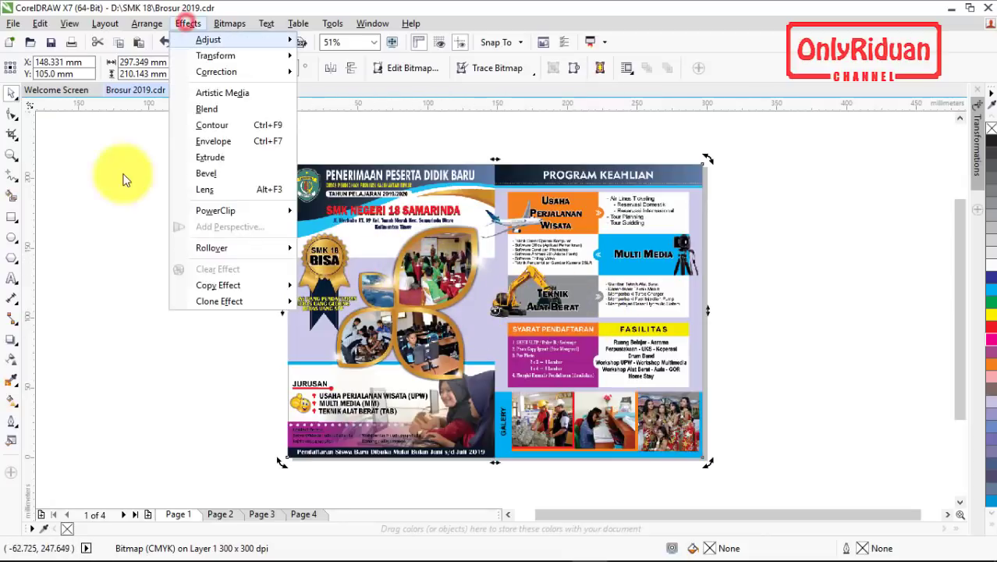
click(123, 179)
click(184, 24)
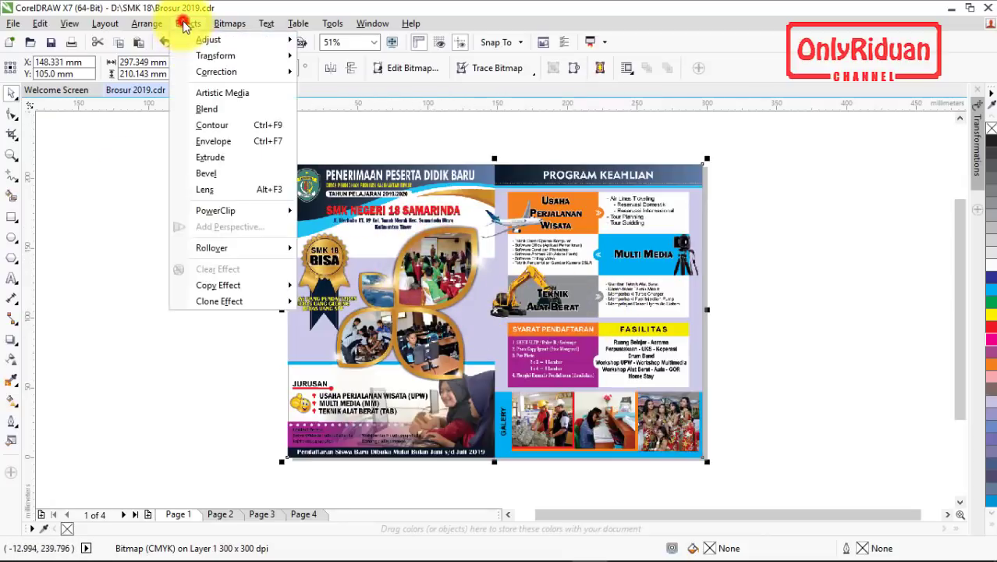
mouse_move(219, 43)
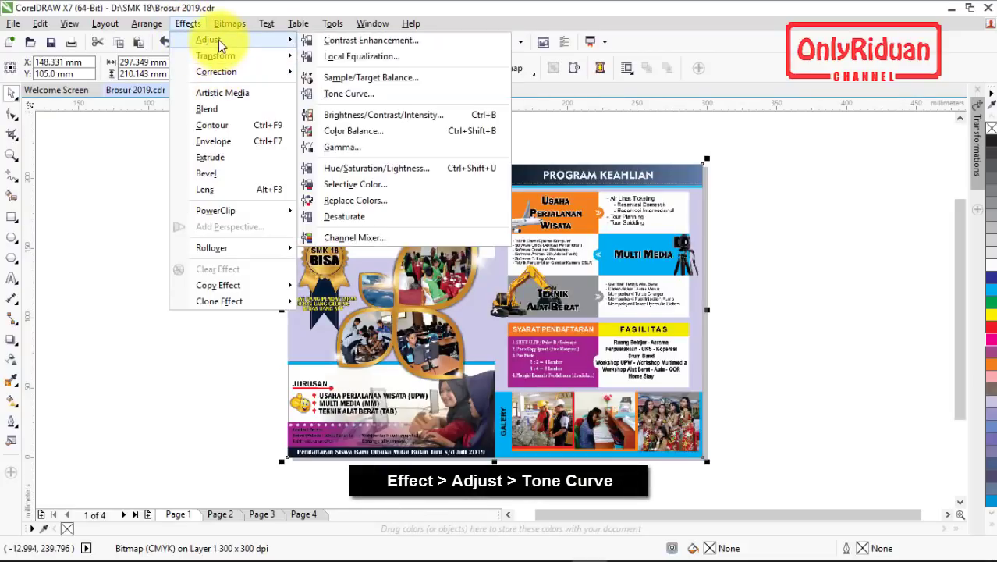
click(350, 96)
- Lower the Magenta channel's curve endpoint to X 255, Y 5, and move the dialog aside to reveal the brochure
click(657, 213)
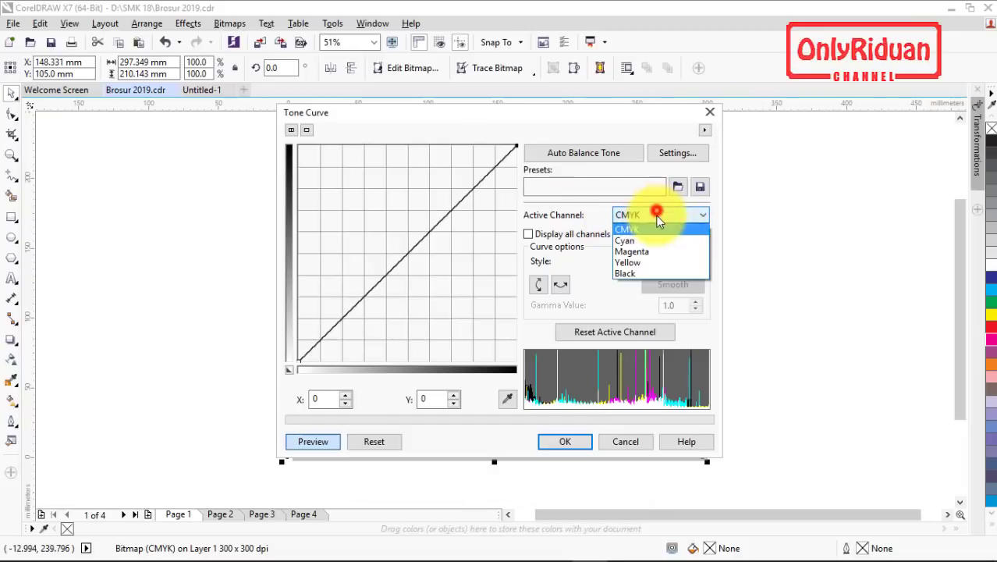
click(643, 252)
click(516, 146)
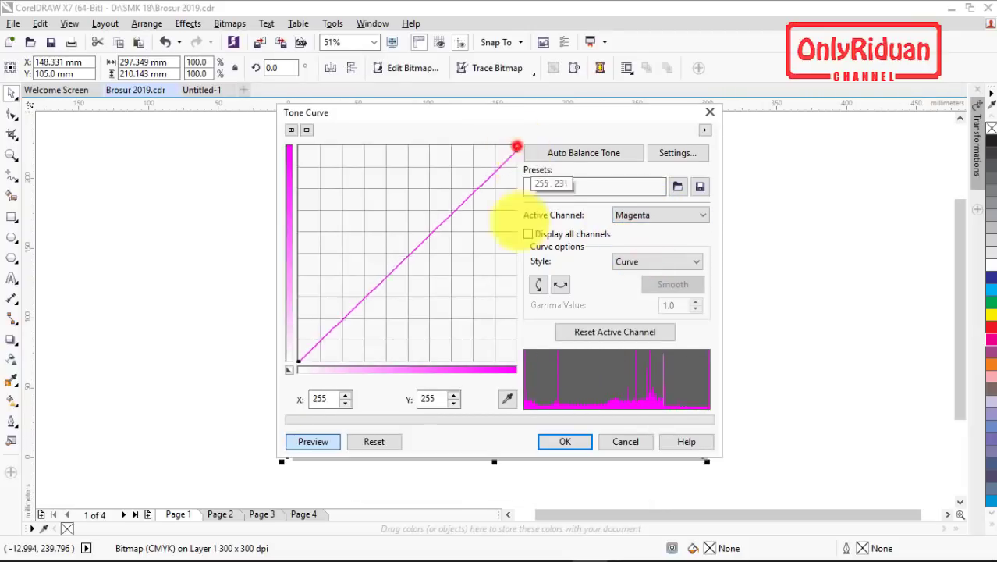
drag(516, 224, 457, 355)
drag(412, 113, 600, 122)
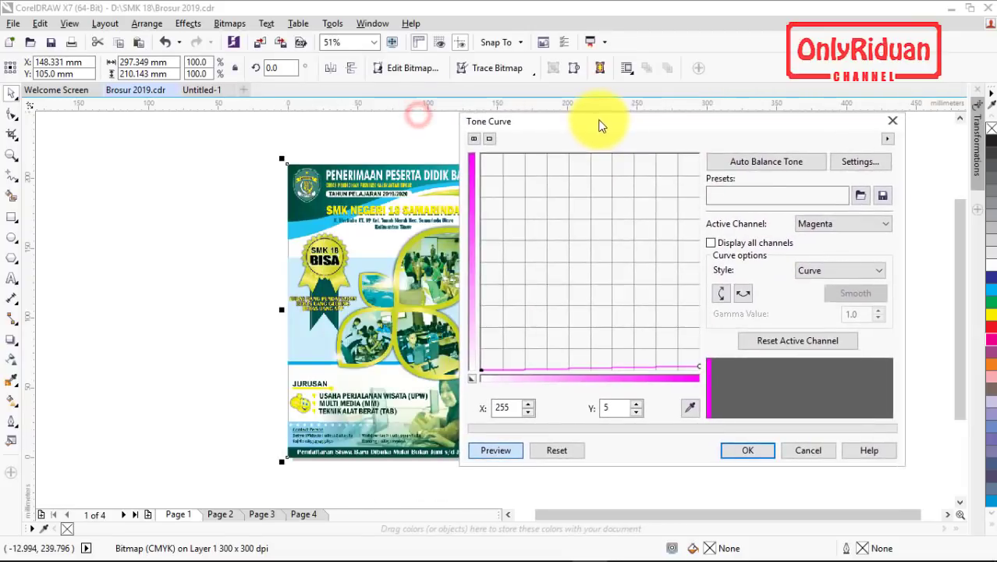
- Flatten the Yellow and Black channel curves to X 255, Y 0 and apply the adjustment to page 1's bitmap
click(850, 223)
click(835, 269)
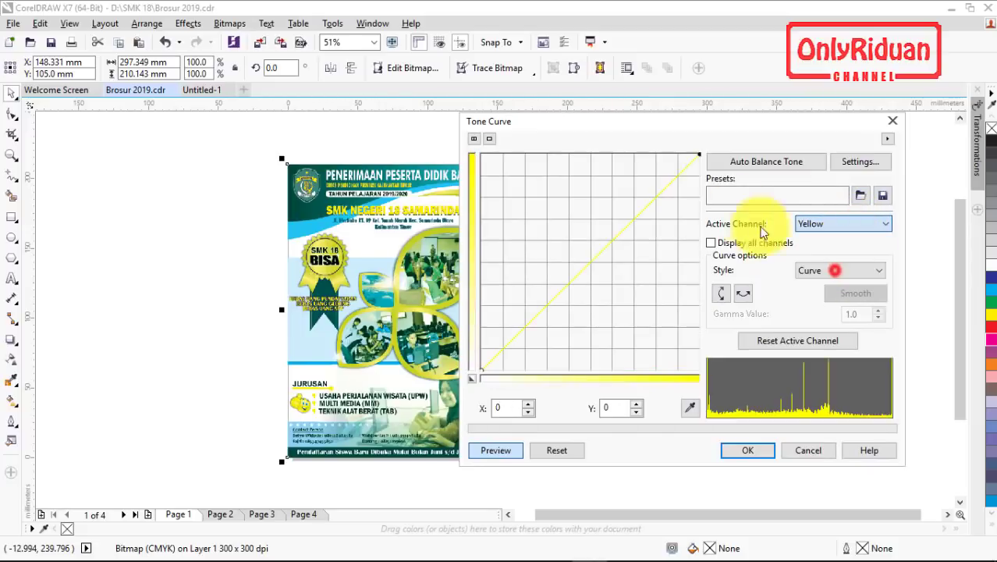
click(697, 153)
drag(700, 155, 701, 368)
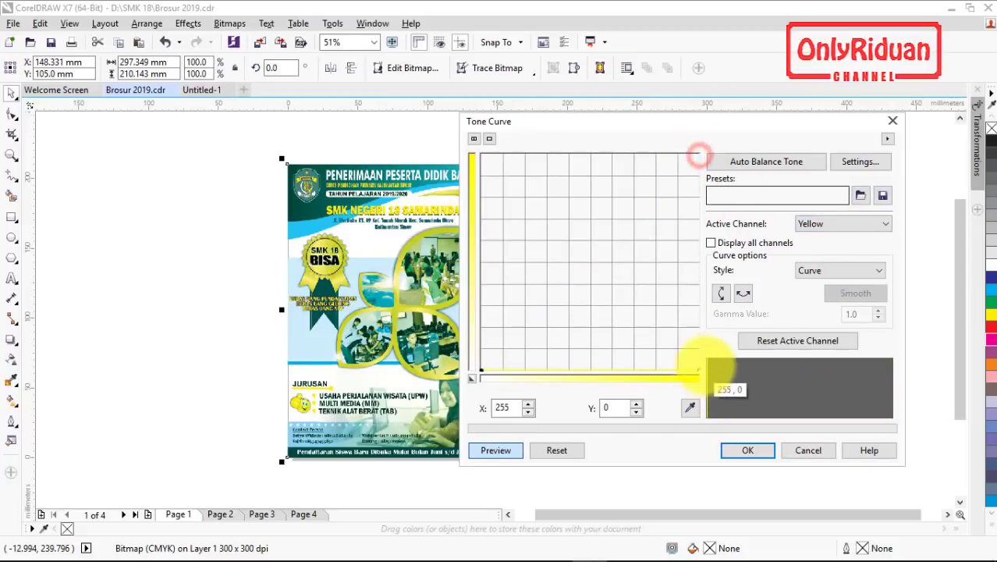
click(824, 224)
click(827, 282)
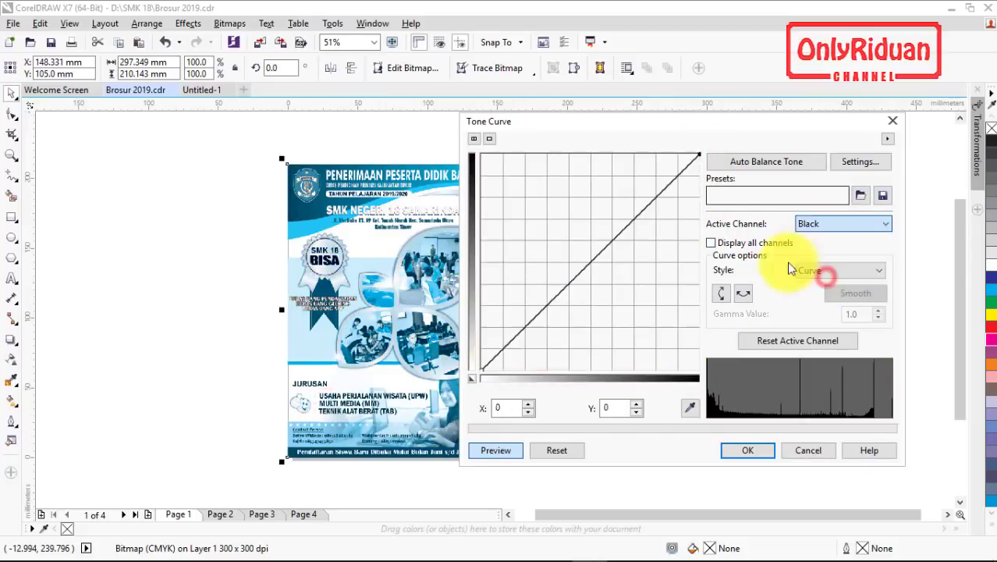
drag(699, 153, 700, 373)
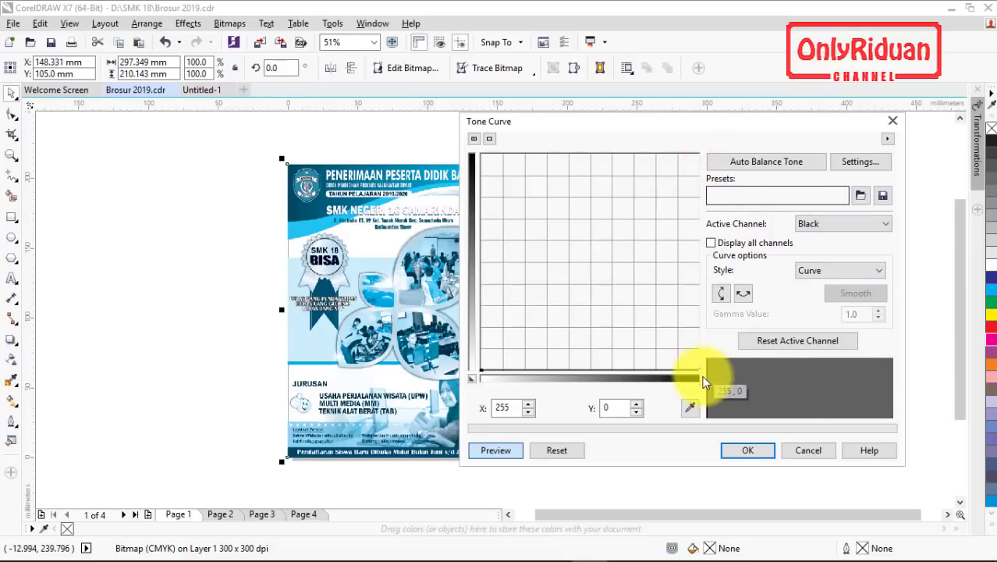
click(742, 452)
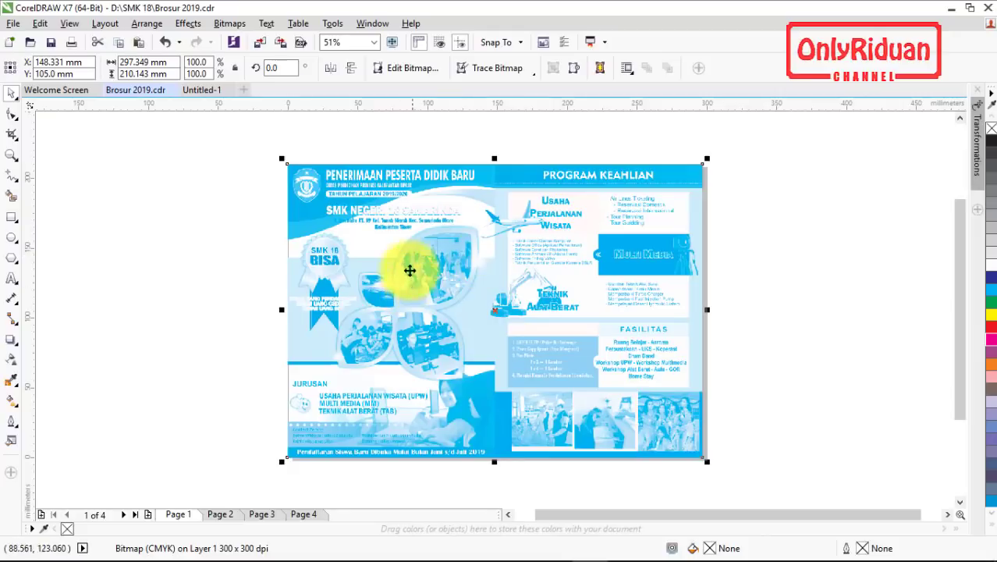
- Rename page 1 as C and page 2 as M
click(222, 518)
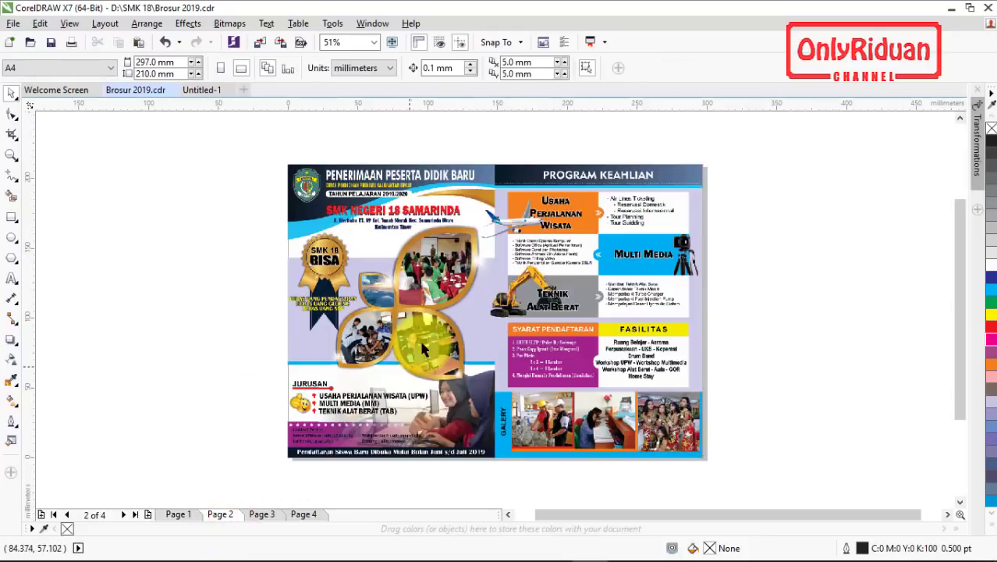
click(422, 340)
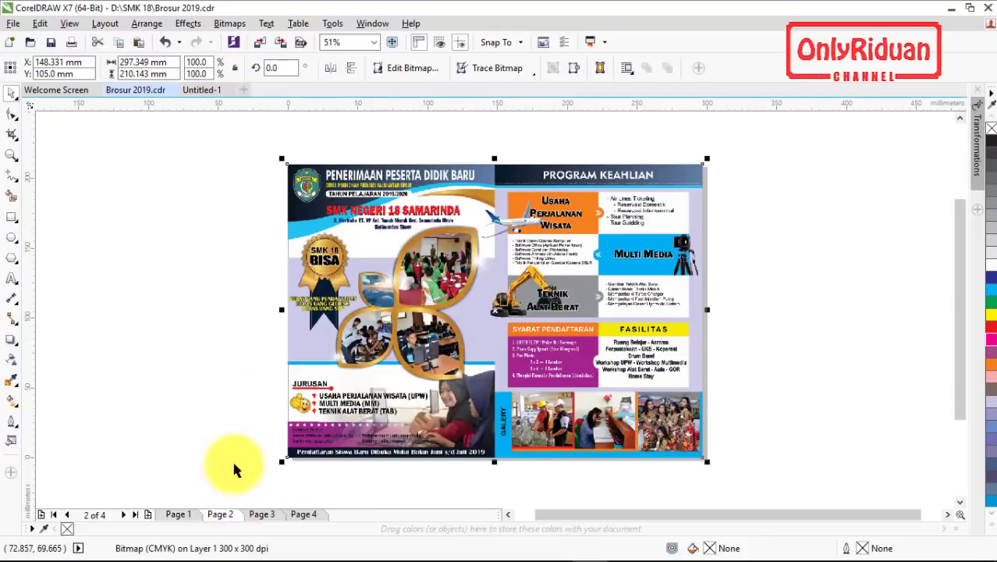
right_click(181, 515)
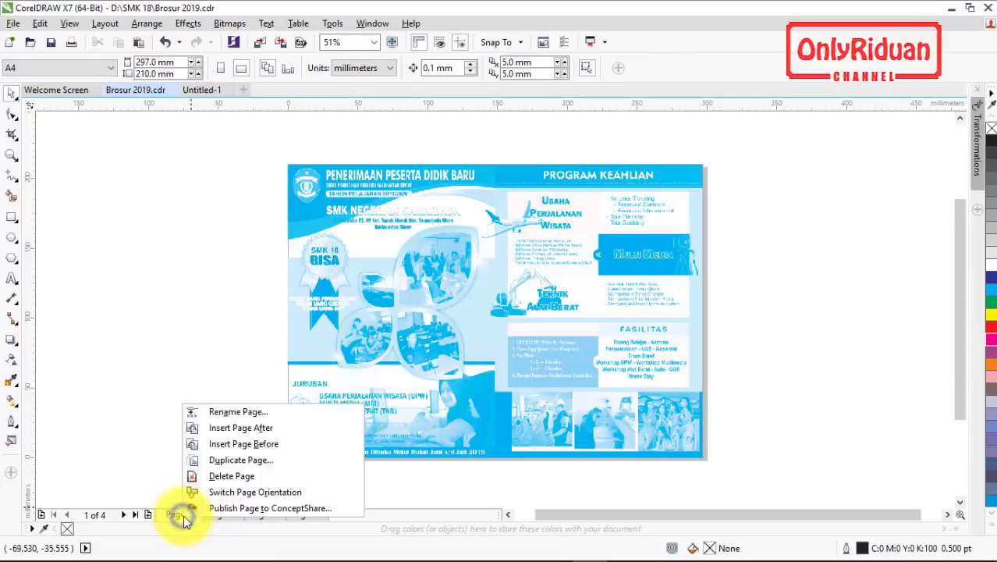
click(238, 412)
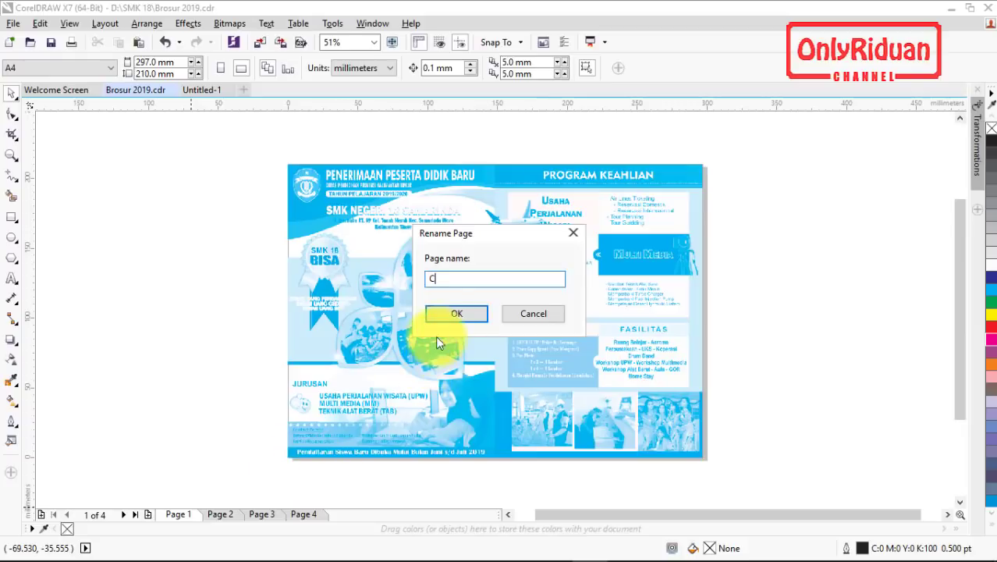
click(456, 314)
right_click(209, 514)
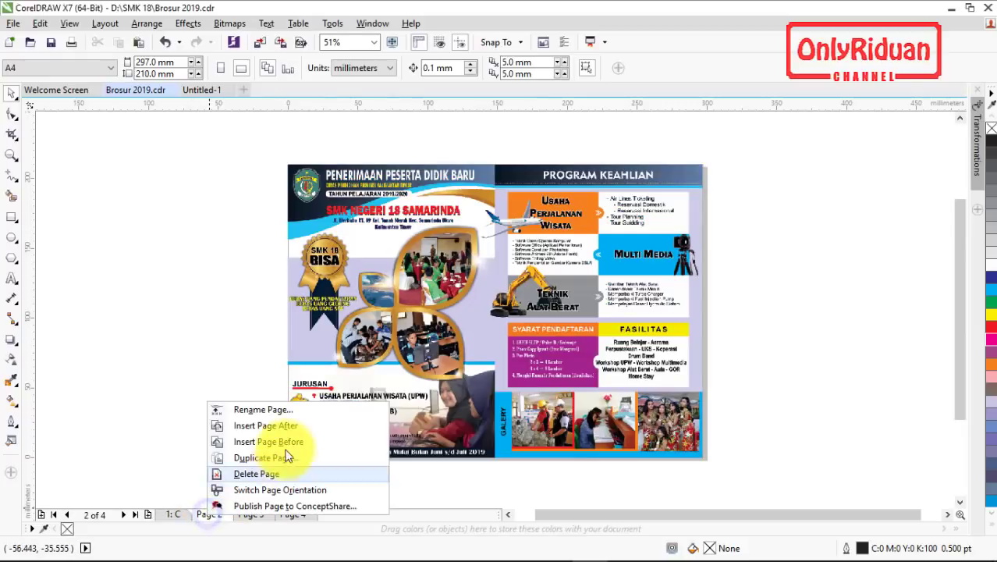
click(288, 410)
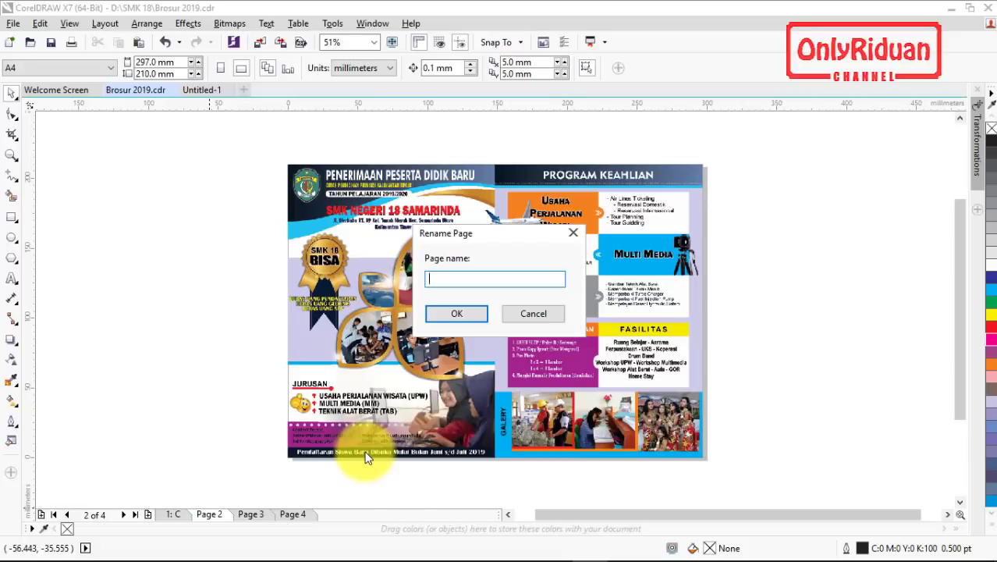
key(Return)
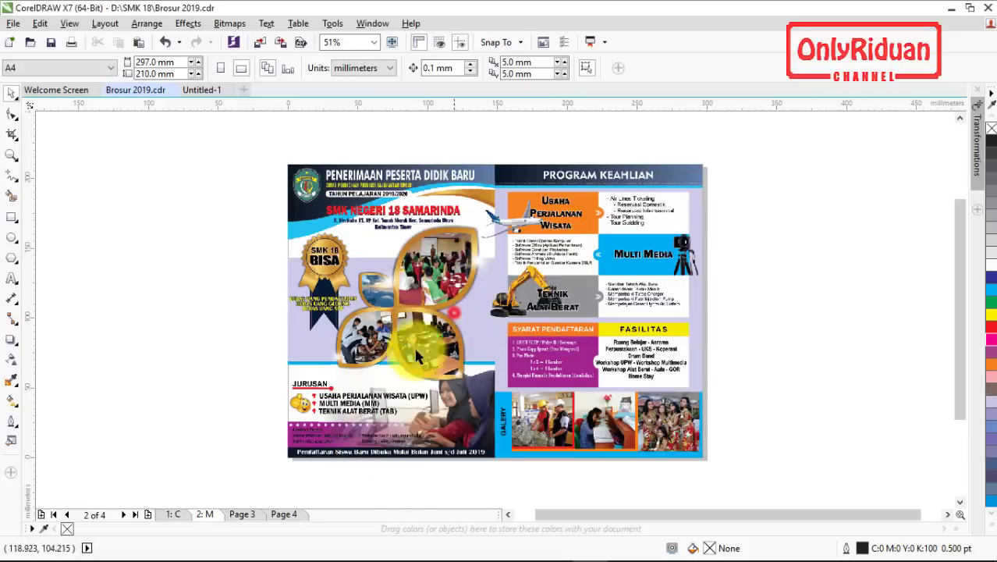
- Rename page 3 as Y and page 4 as K
right_click(241, 509)
click(296, 409)
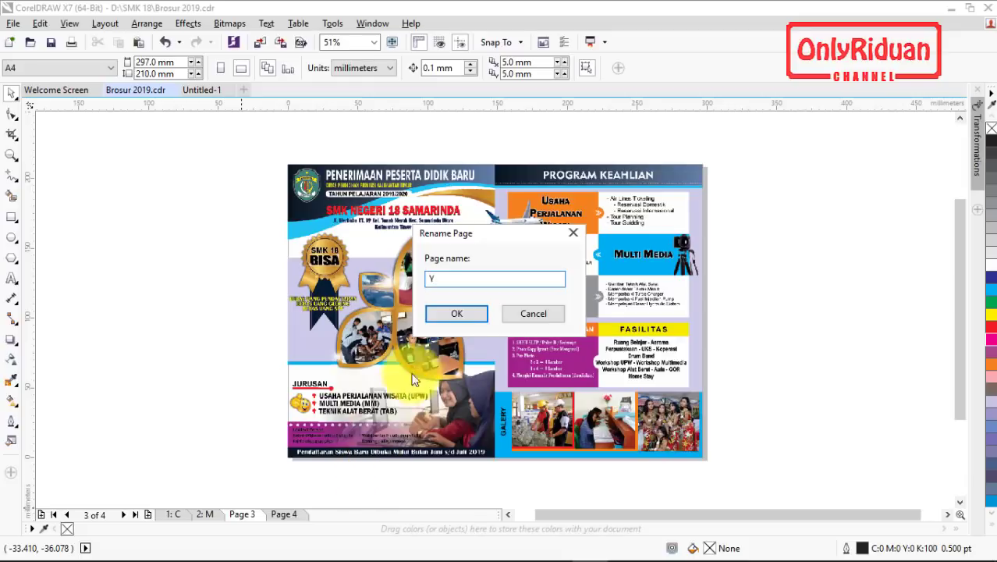
click(453, 314)
right_click(276, 517)
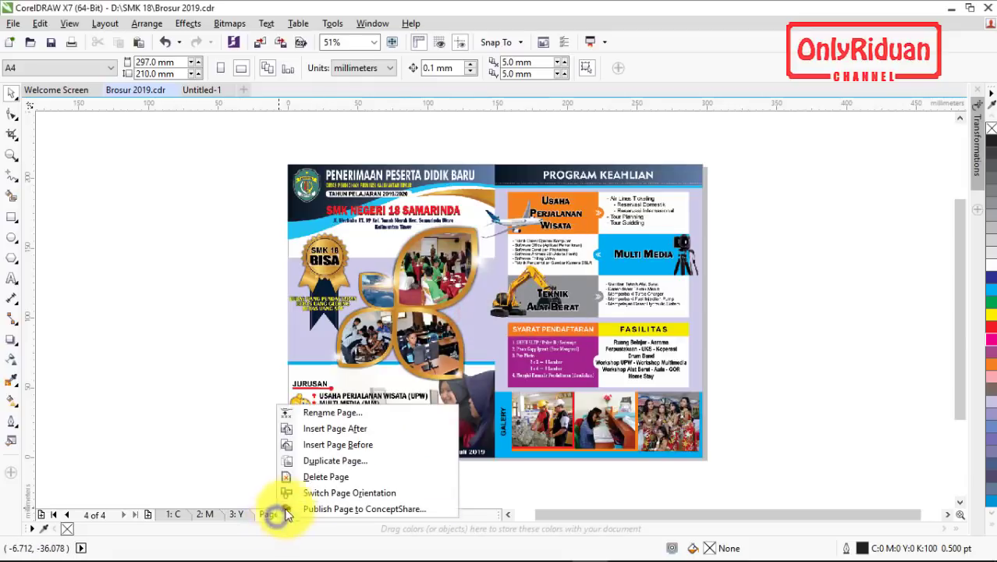
click(330, 412)
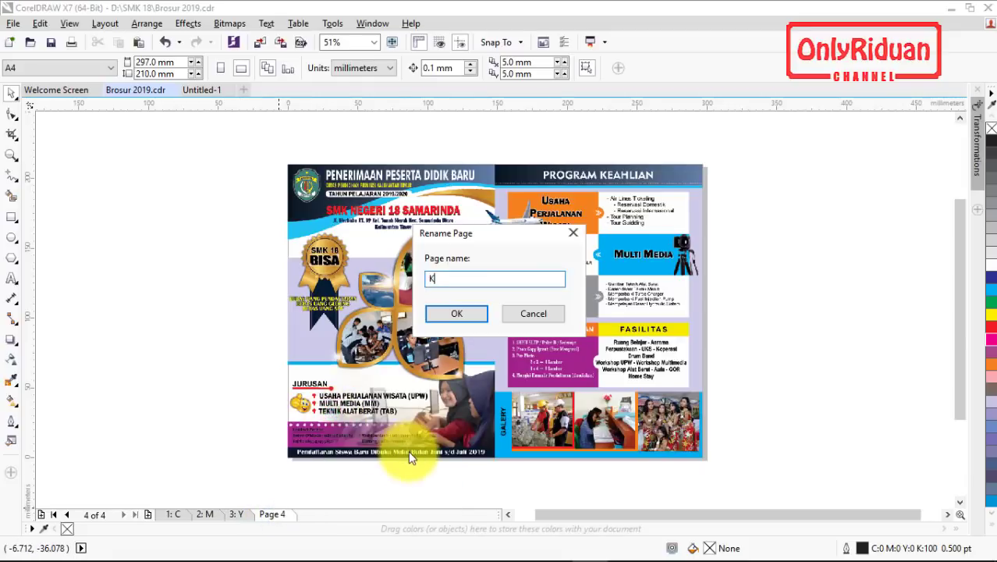
click(456, 315)
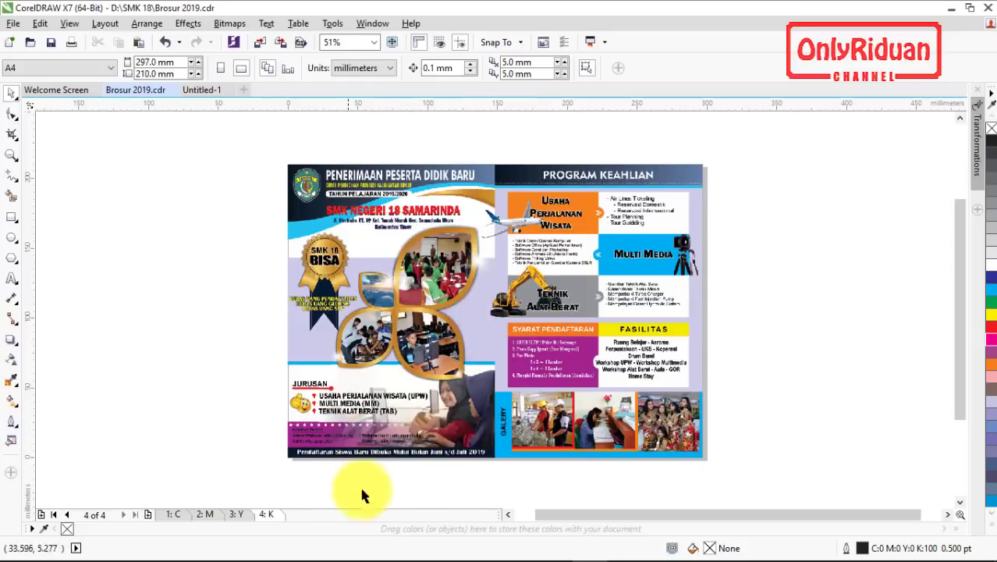
- Start a Tone Curve adjustment on page M's brochure bitmap and flatten its Cyan channel curve to X 255, Y 0
click(206, 515)
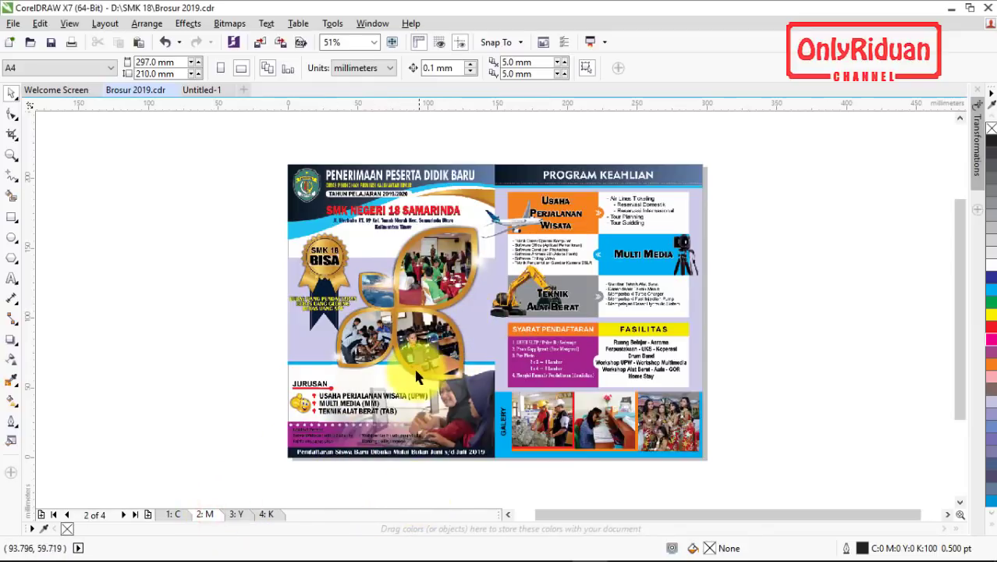
click(178, 515)
click(207, 514)
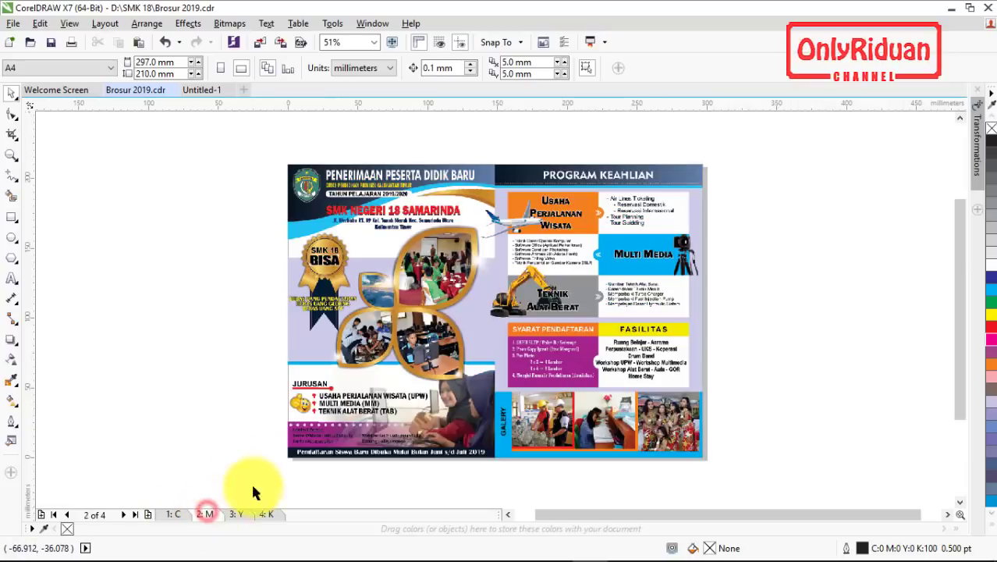
click(362, 383)
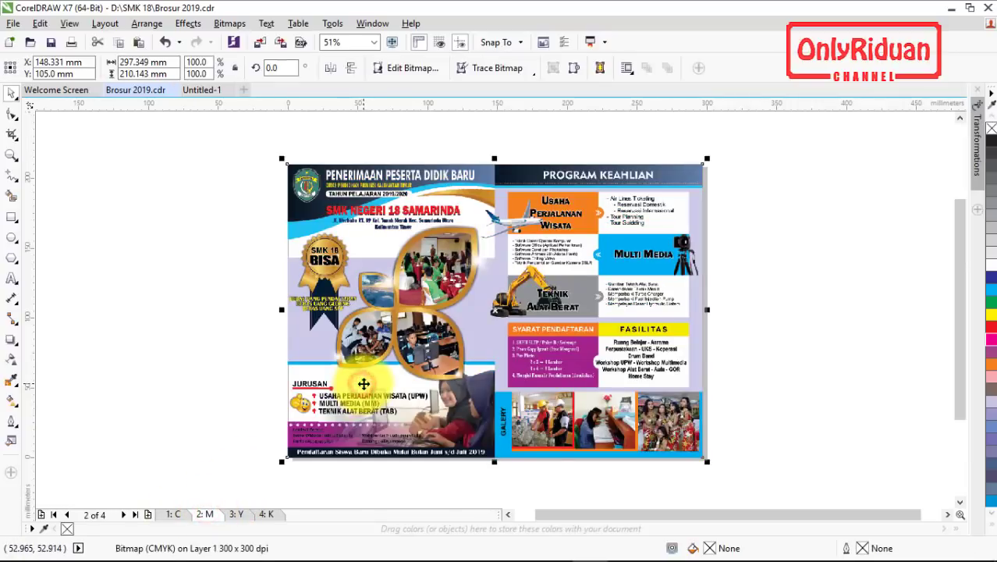
click(188, 24)
mouse_move(206, 40)
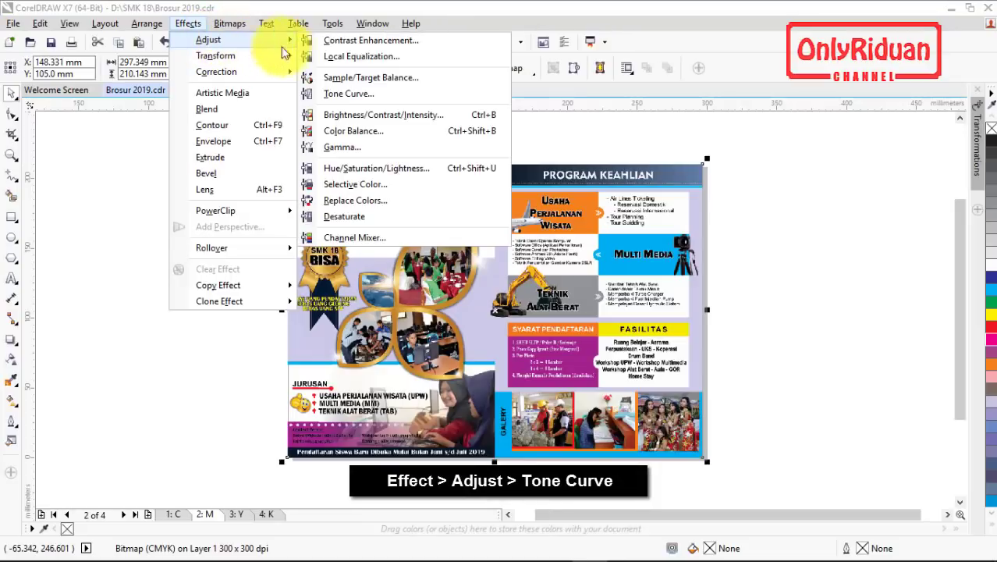
click(349, 94)
click(646, 216)
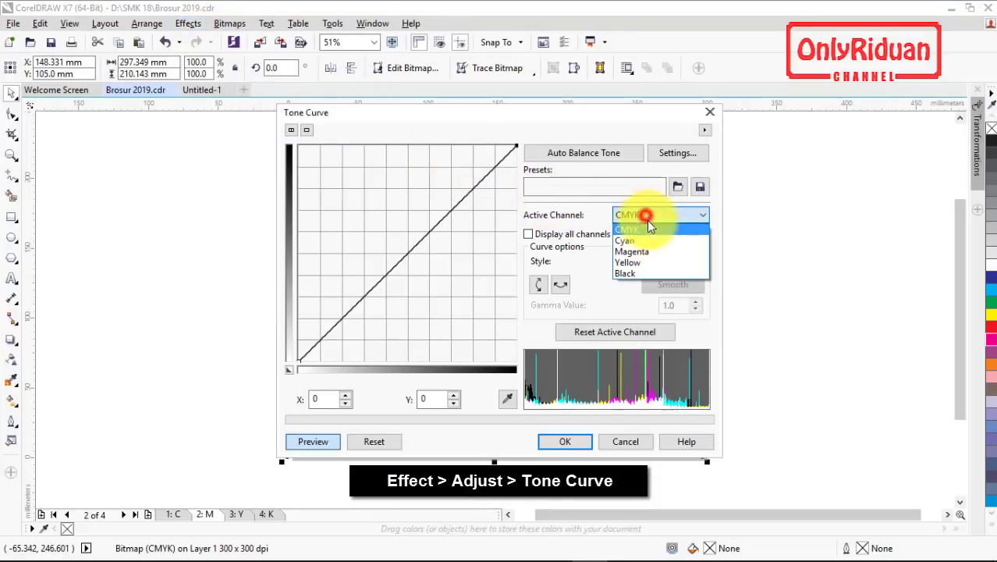
click(645, 236)
drag(475, 128, 711, 421)
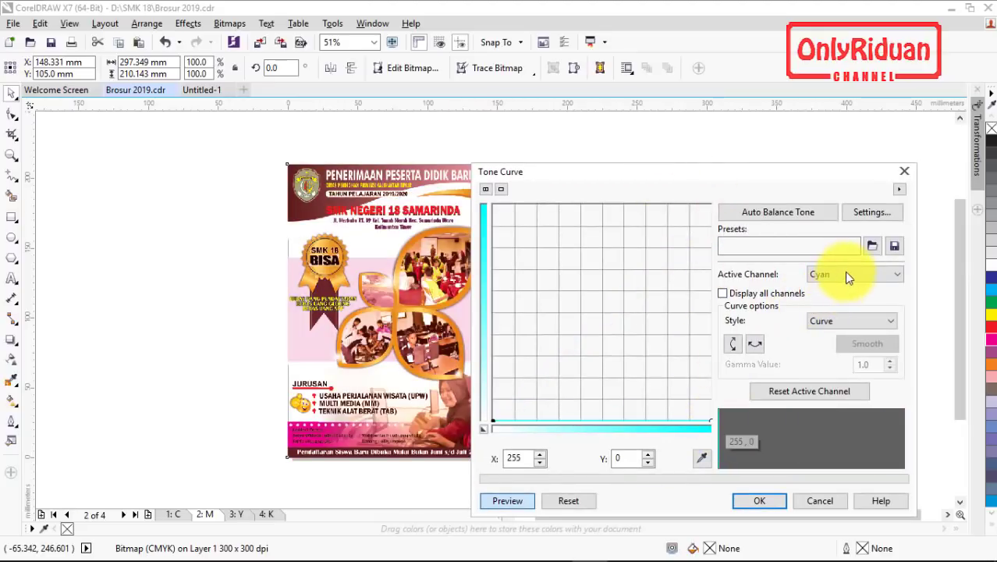
- Flatten the Yellow and Black channel curves to X 255, Y 0 and apply the adjustment to page M's bitmap
click(849, 277)
click(835, 322)
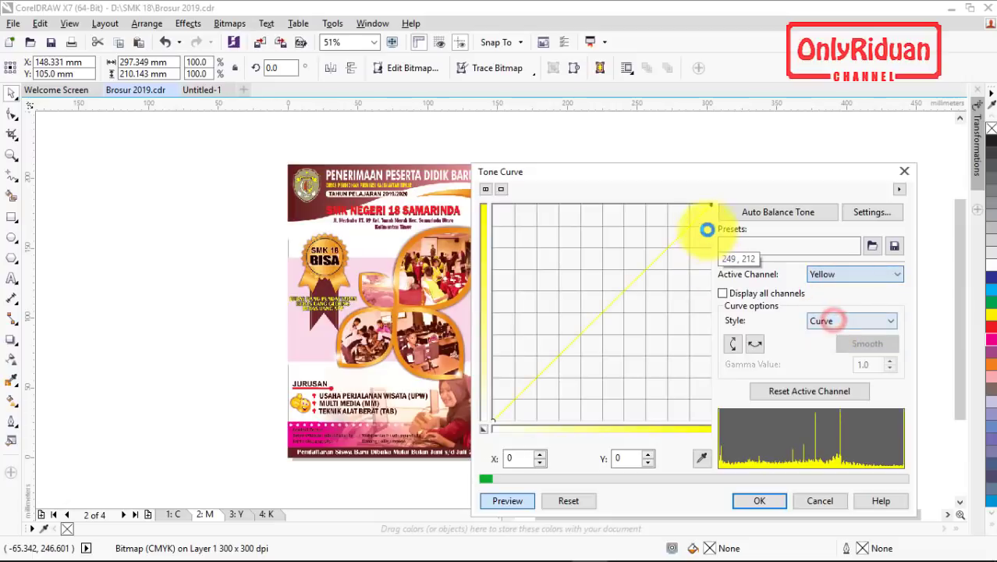
drag(711, 205, 711, 420)
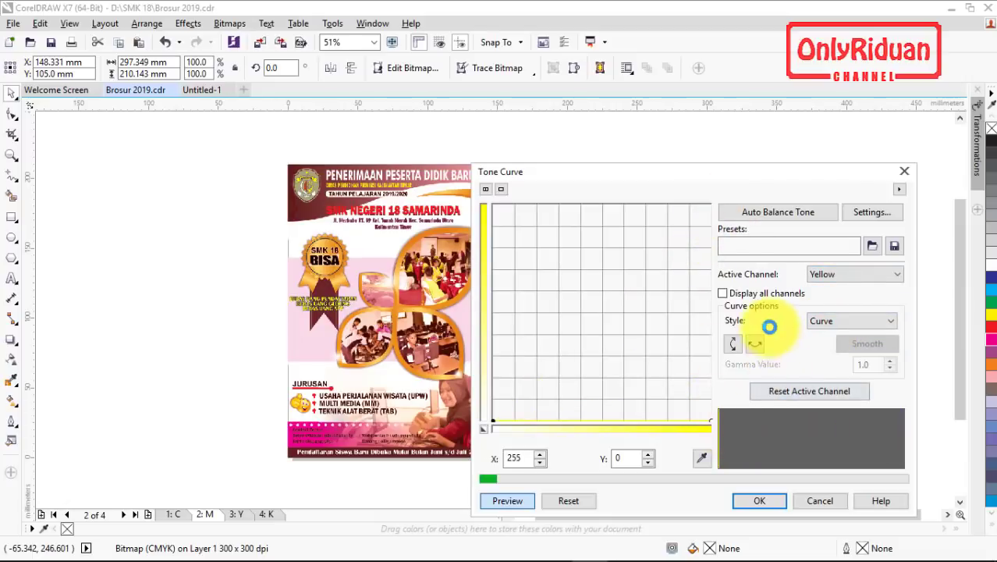
click(855, 274)
click(830, 328)
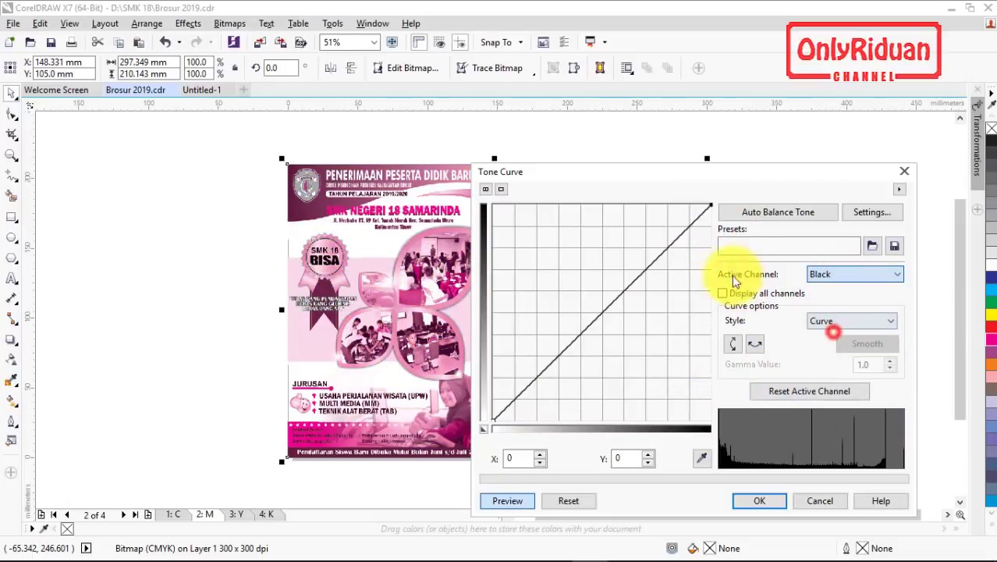
drag(711, 206, 714, 423)
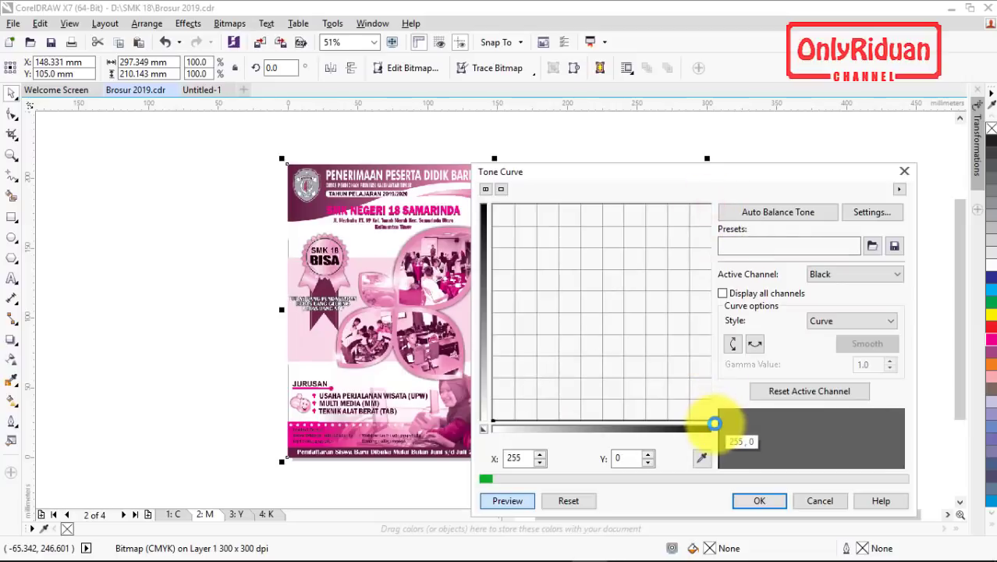
click(757, 501)
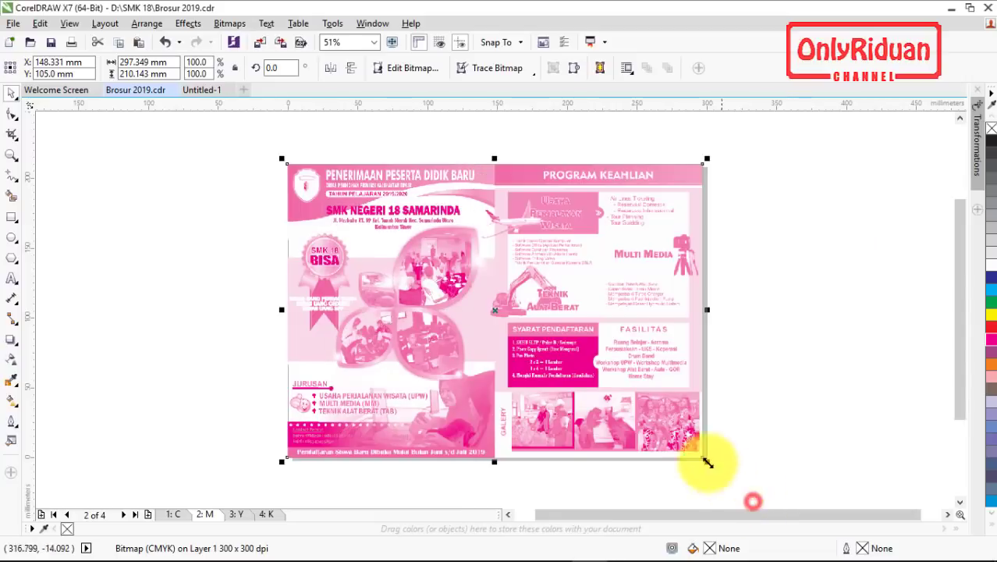
- Start a Tone Curve adjustment on page Y's brochure bitmap and lower its Cyan channel curve endpoint to X 255, Y 1
click(235, 514)
click(296, 184)
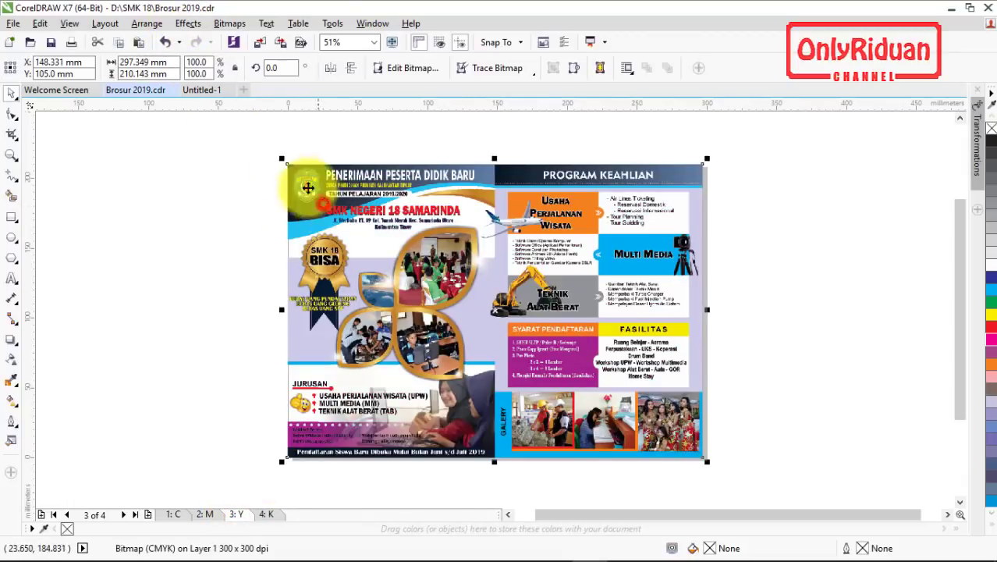
click(188, 23)
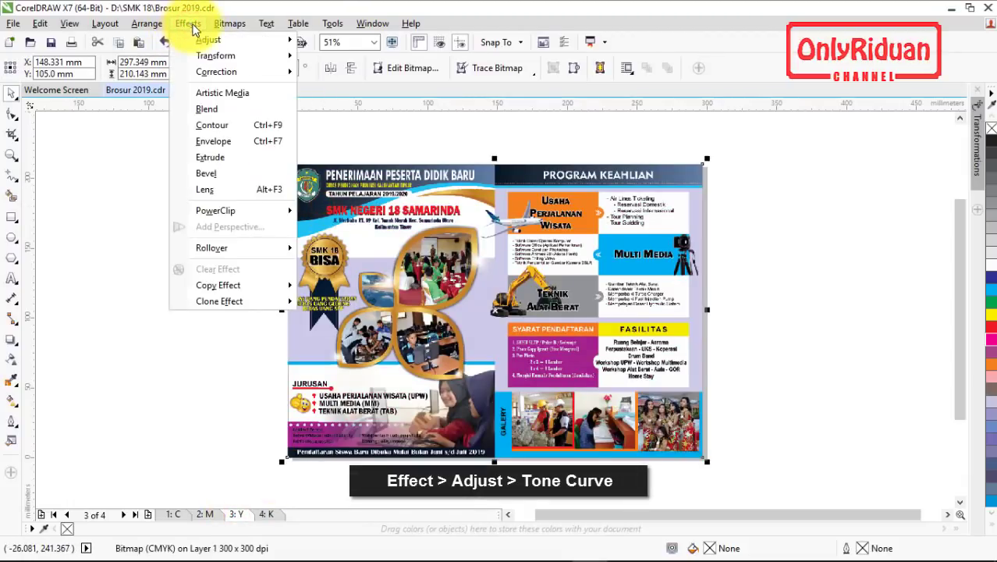
mouse_move(206, 40)
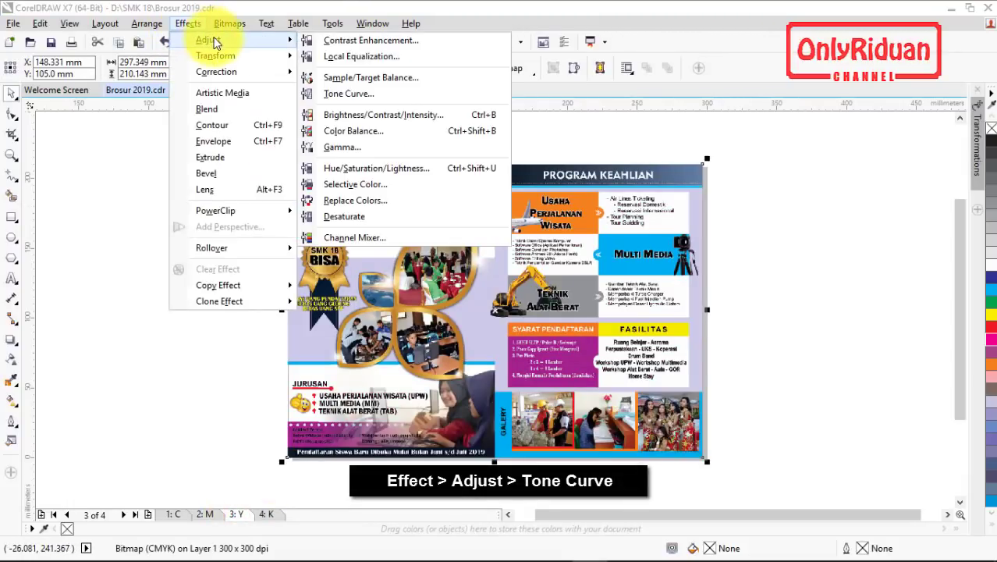
click(363, 92)
drag(347, 117, 570, 167)
click(893, 269)
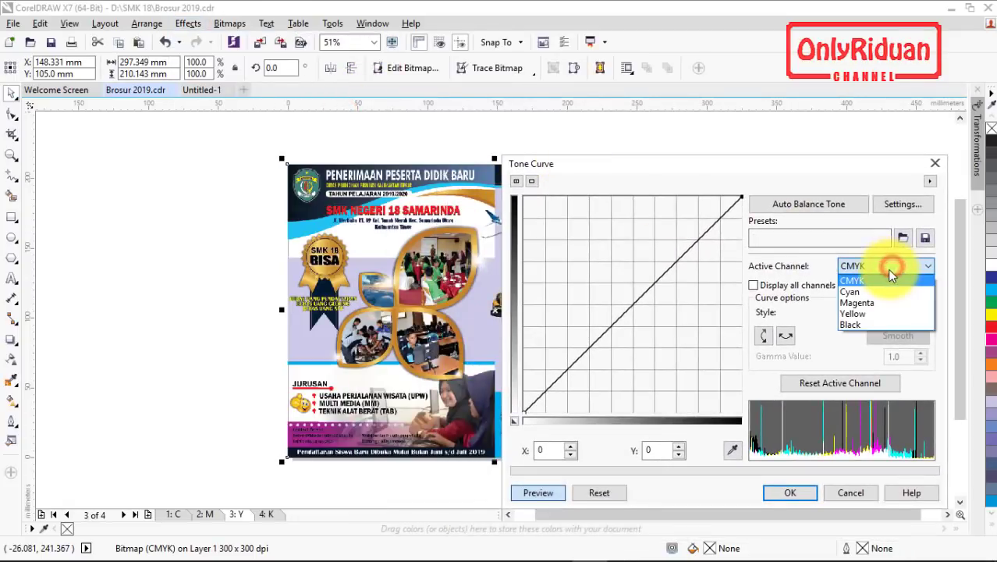
click(879, 288)
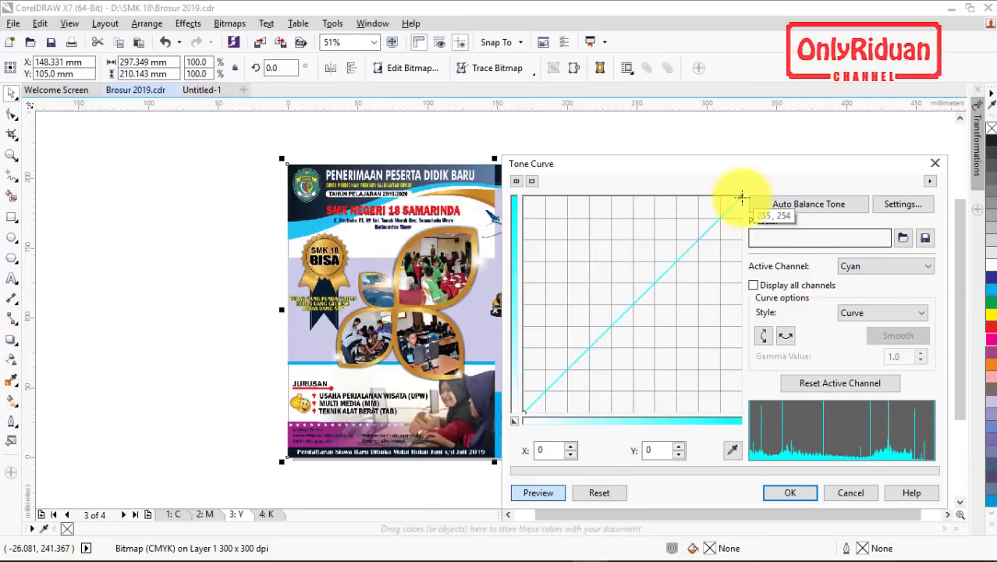
drag(742, 197, 791, 401)
- Flatten the Magenta and Black channel curves to X 255, Y 0 and apply the adjustment to page Y's bitmap
click(871, 272)
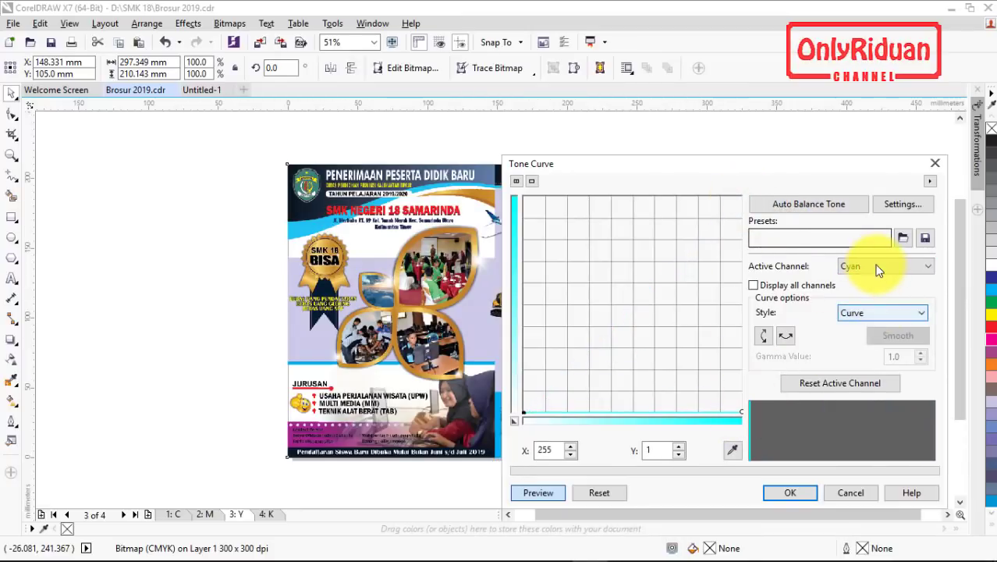
click(877, 269)
click(871, 303)
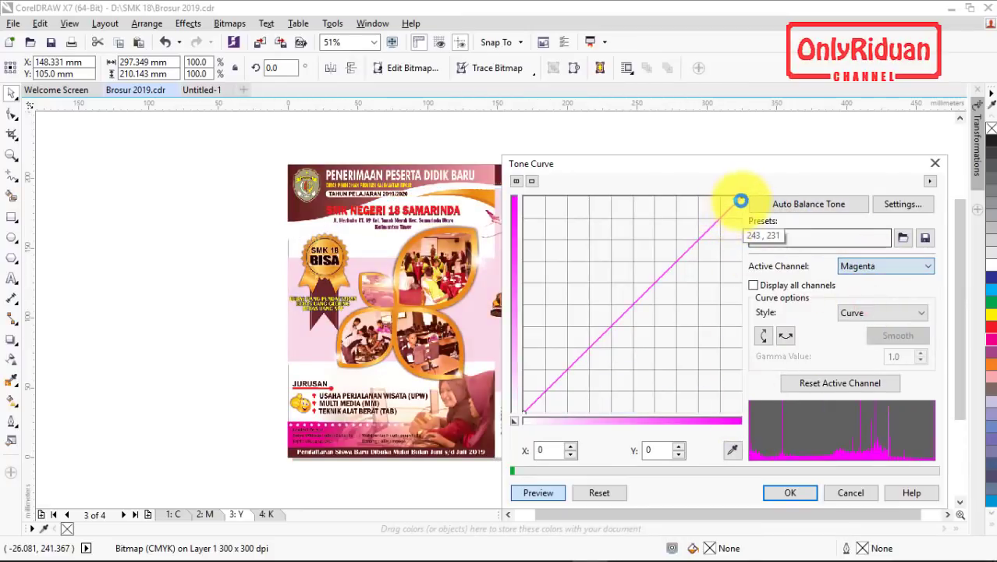
drag(742, 197, 746, 411)
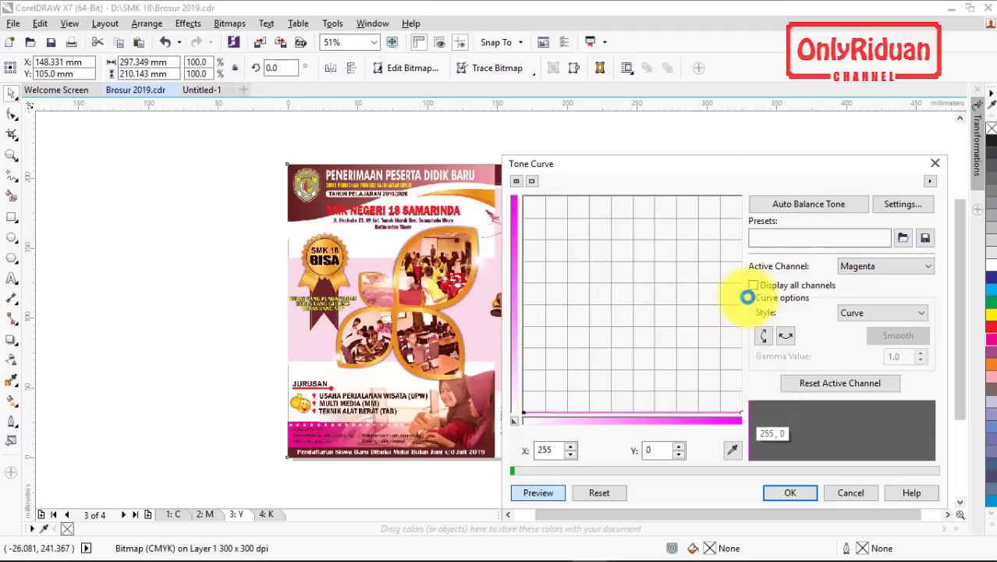
click(869, 267)
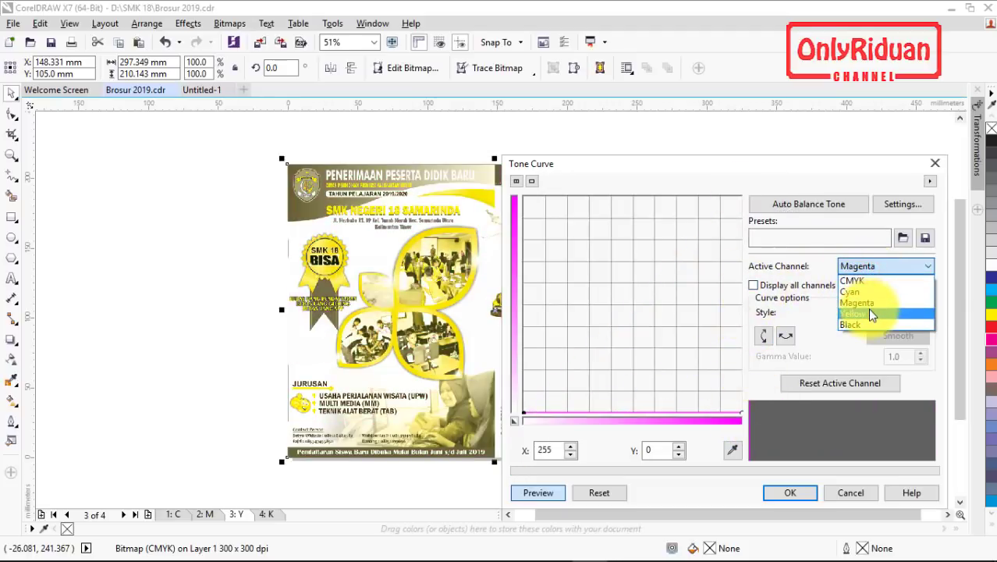
click(859, 323)
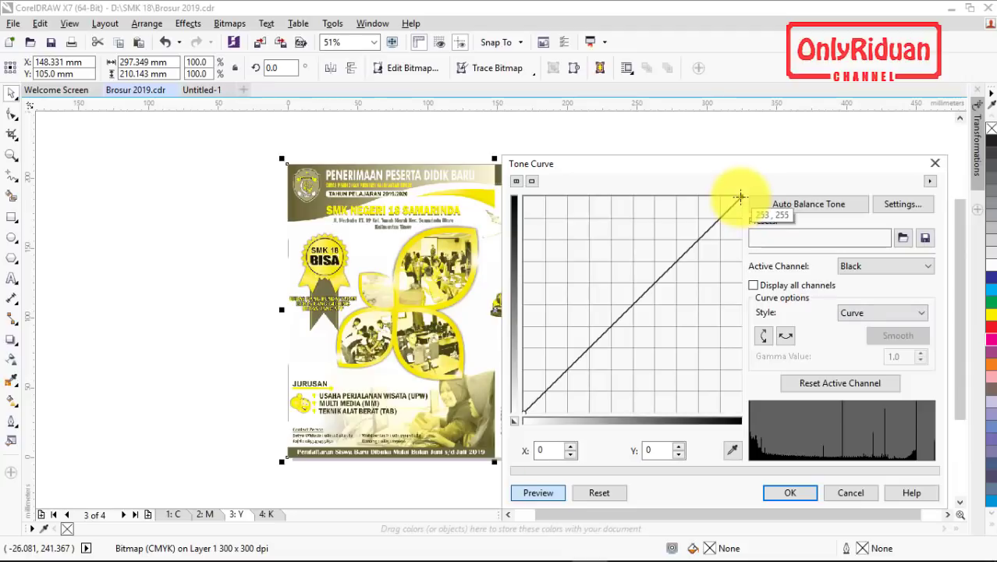
drag(740, 196, 723, 403)
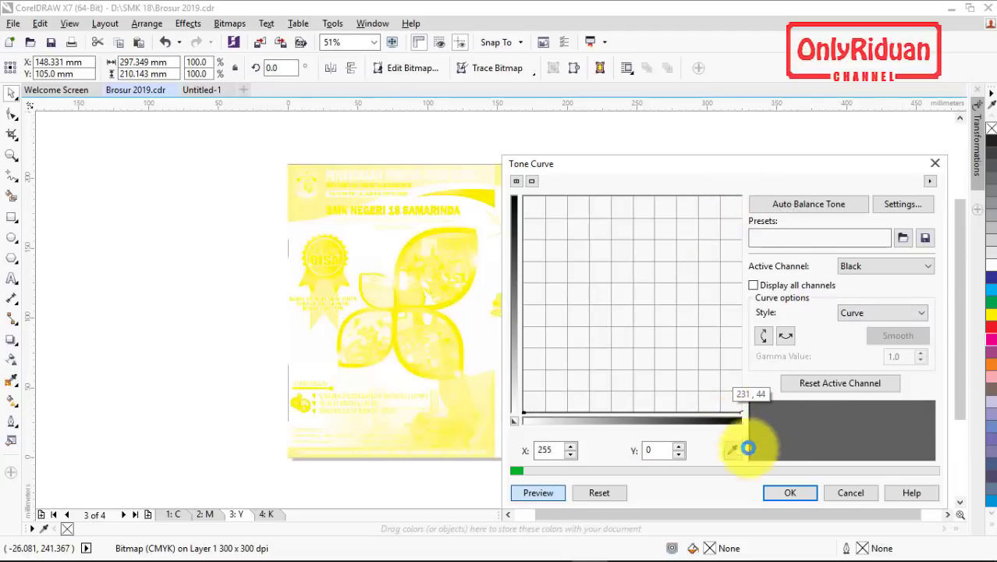
click(790, 494)
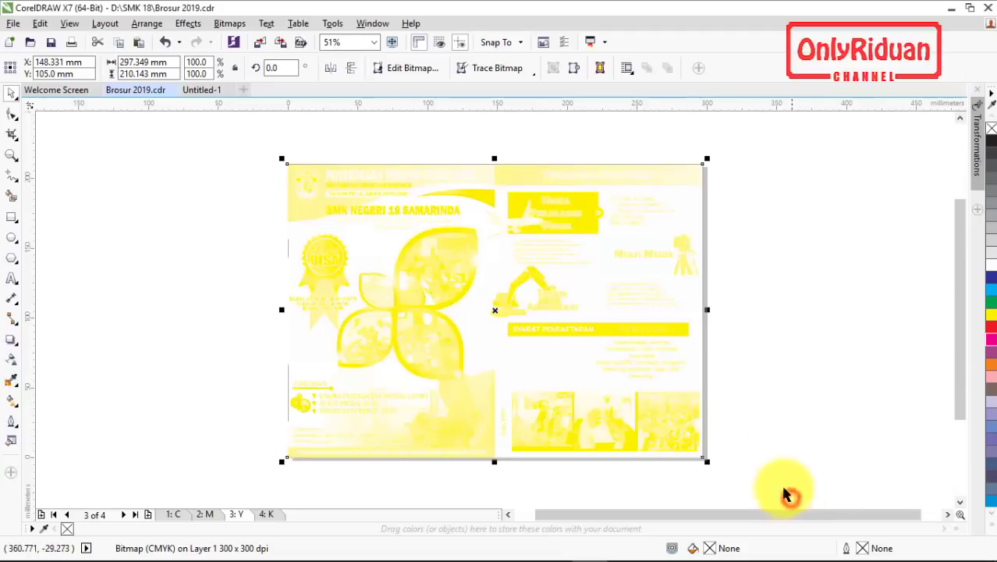
- Start a Tone Curve adjustment on page K's brochure bitmap and flatten its Cyan channel curve to X 255, Y 0
click(272, 516)
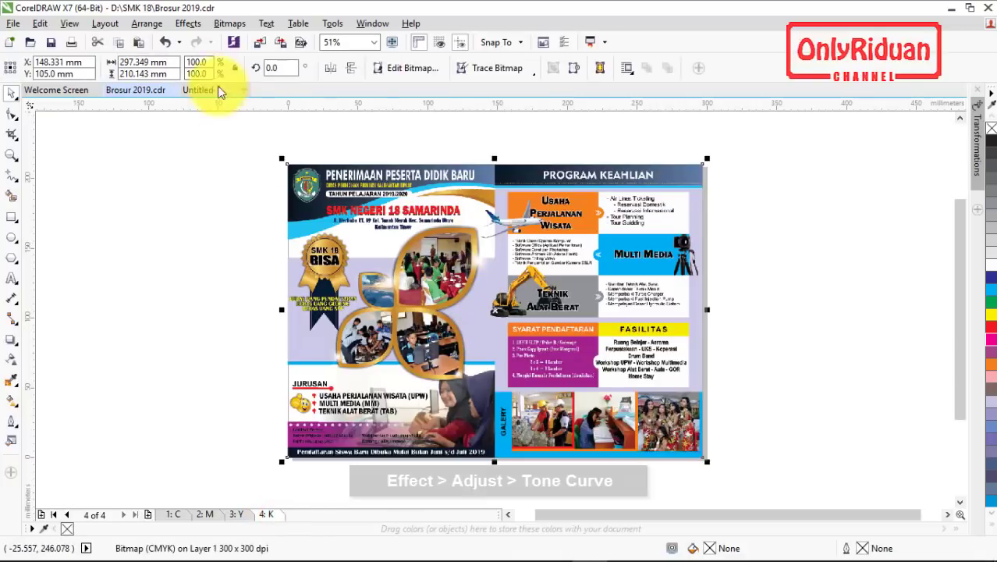
click(188, 23)
mouse_move(219, 43)
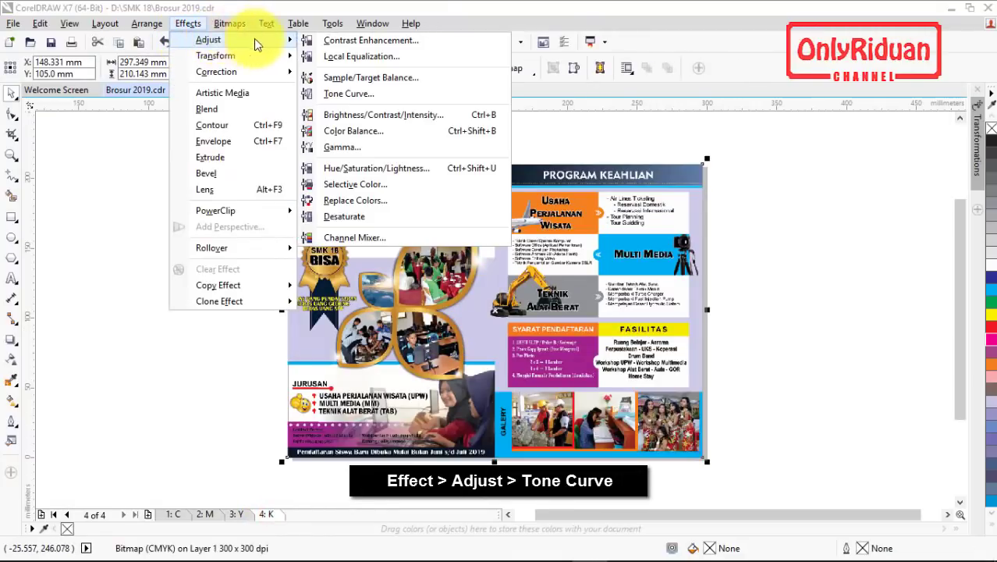
click(361, 94)
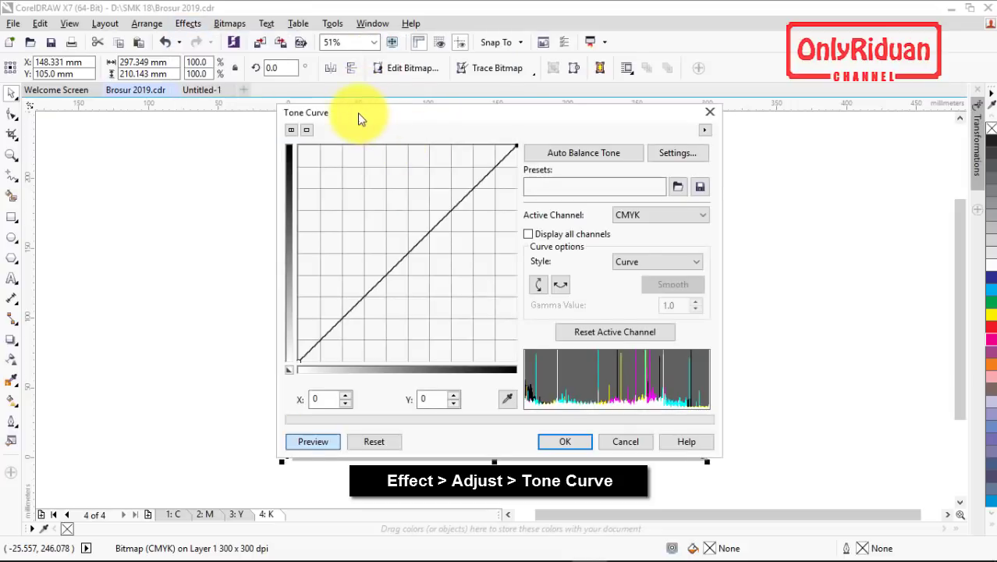
drag(360, 117, 618, 148)
click(925, 245)
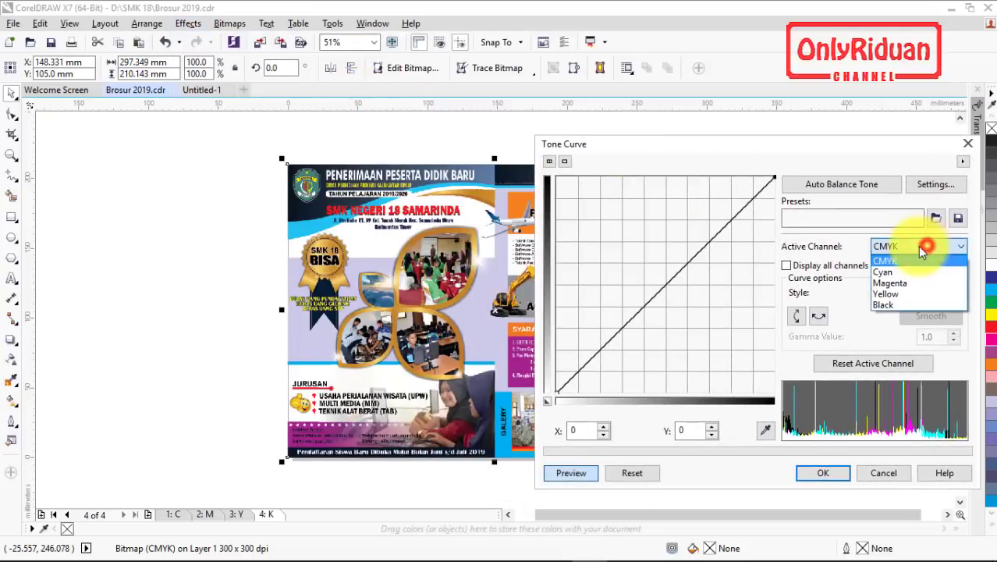
click(889, 271)
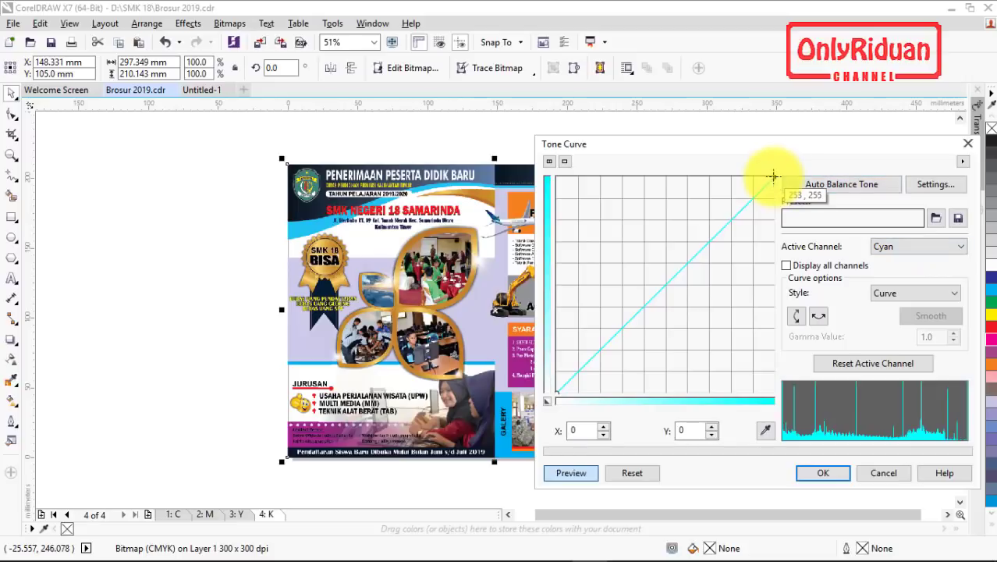
drag(772, 176, 828, 396)
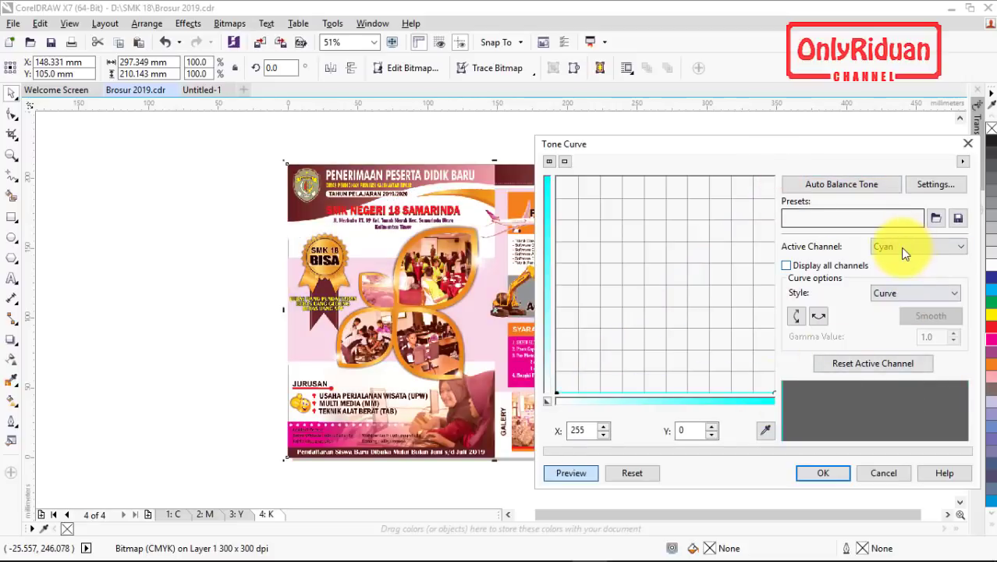
- Lower the Magenta channel curve endpoint to X 255, Y 3 in the Tone Curve adjustment for page K's bitmap
click(903, 250)
click(896, 282)
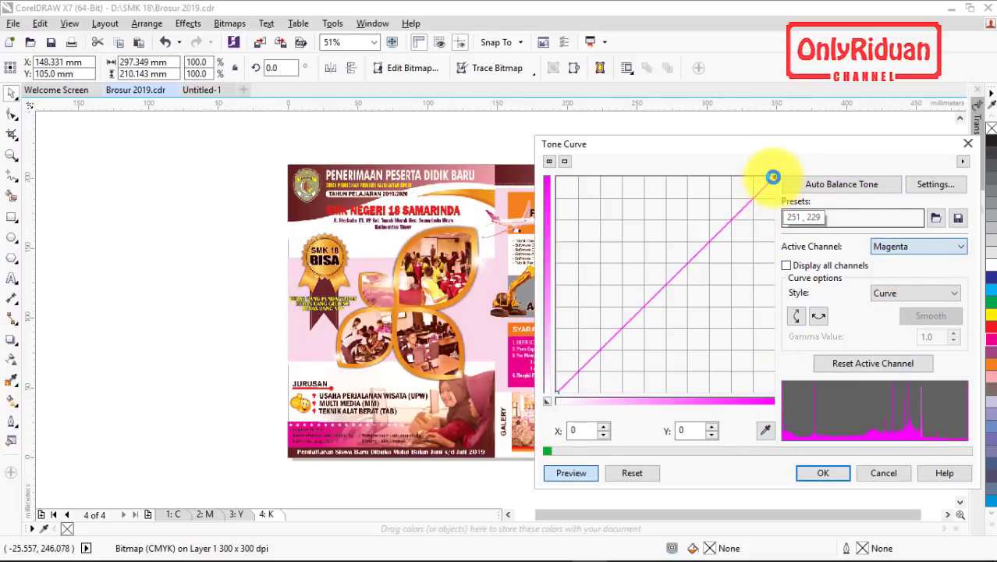
drag(773, 177, 787, 396)
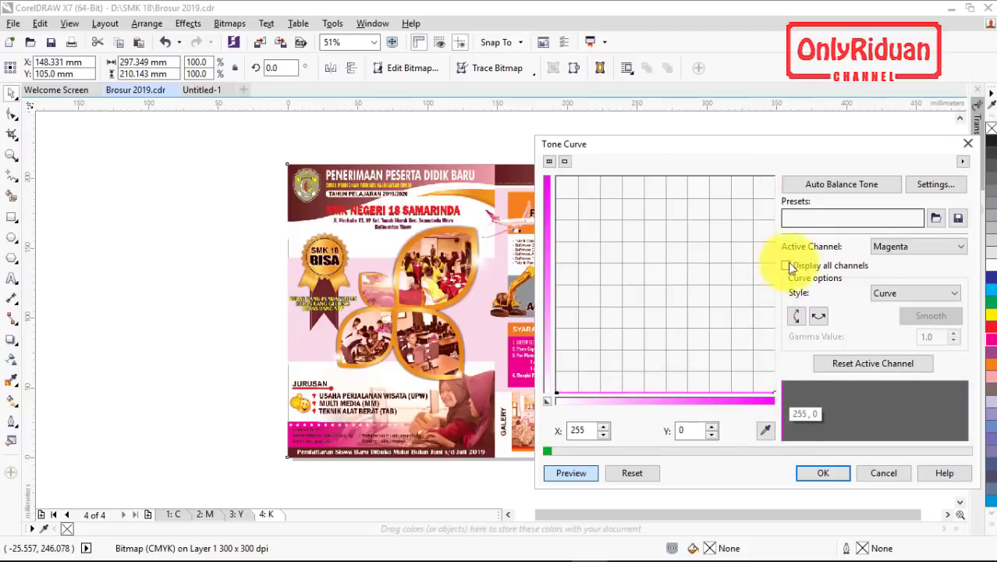
- Flatten the Yellow channel curve to X 255, Y 0 and apply the adjustment to page K's bitmap
click(890, 246)
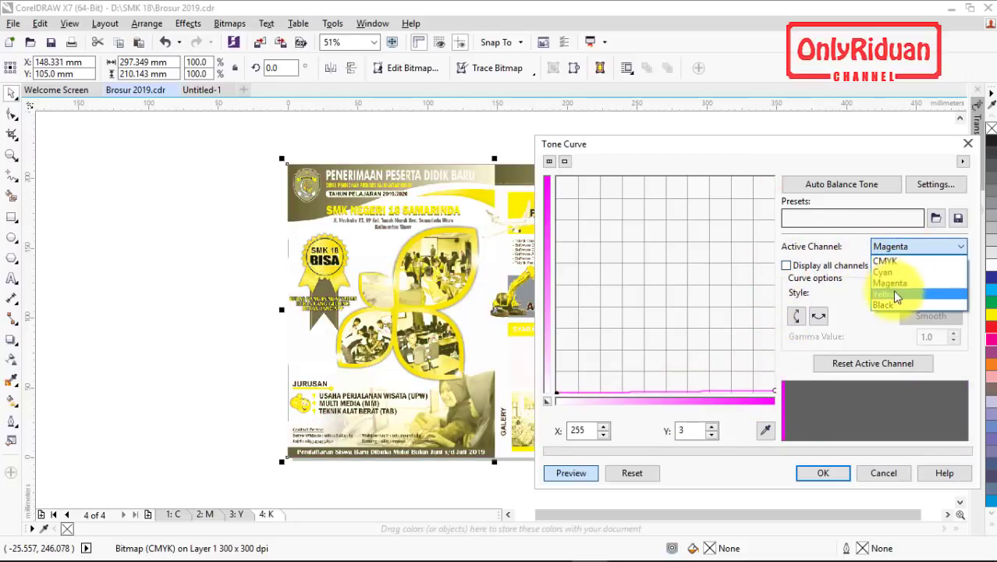
click(886, 291)
click(778, 180)
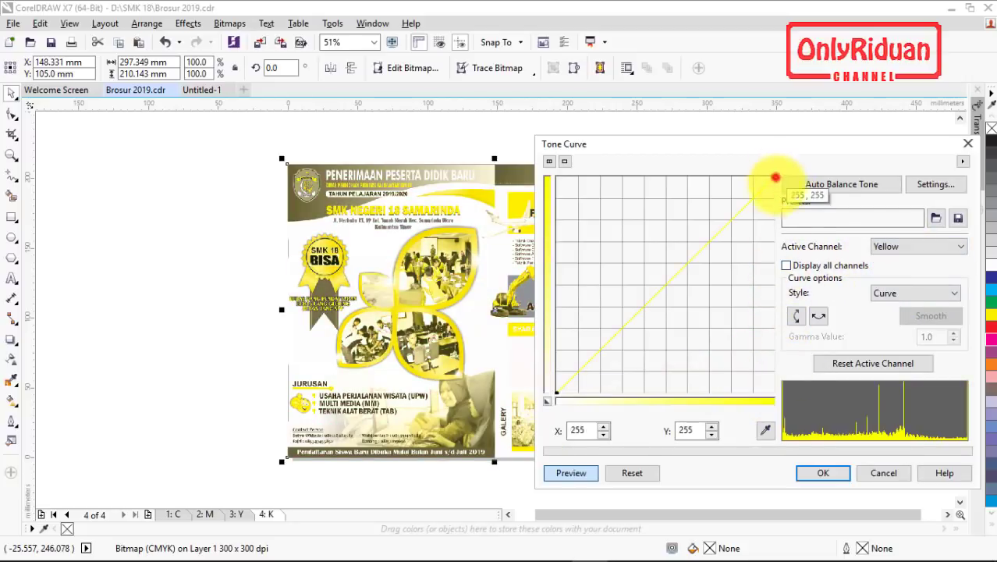
drag(775, 178, 779, 396)
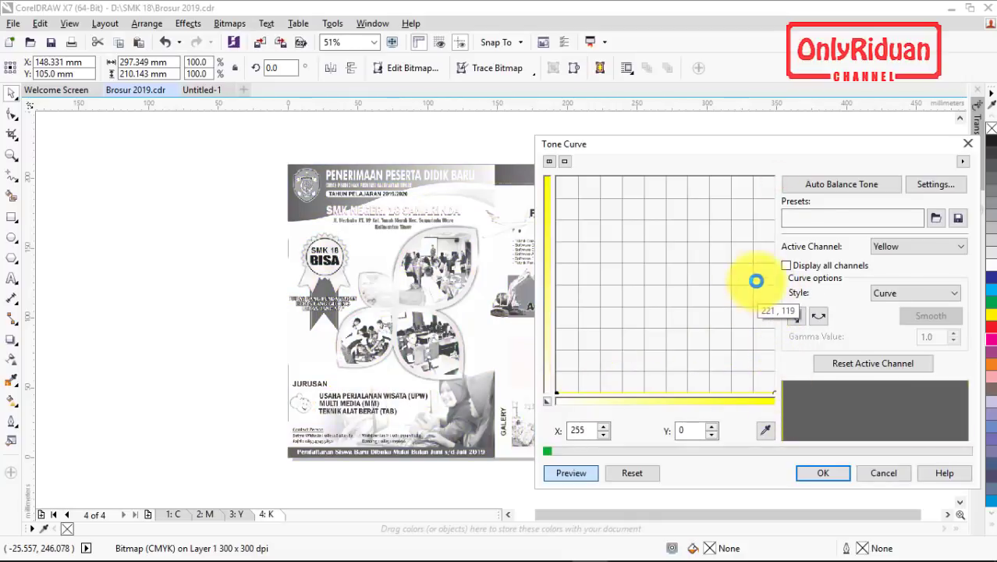
click(917, 248)
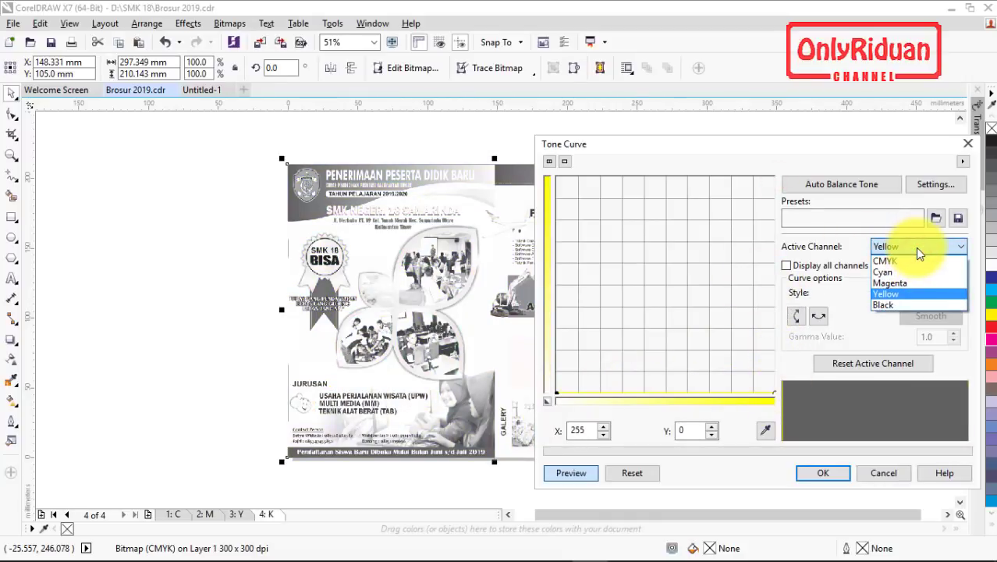
click(820, 471)
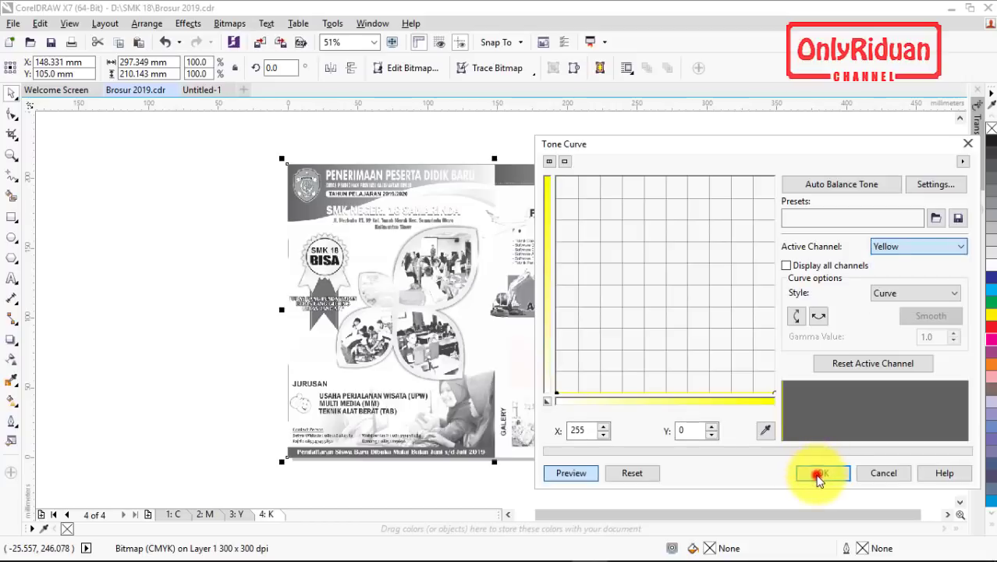
click(821, 472)
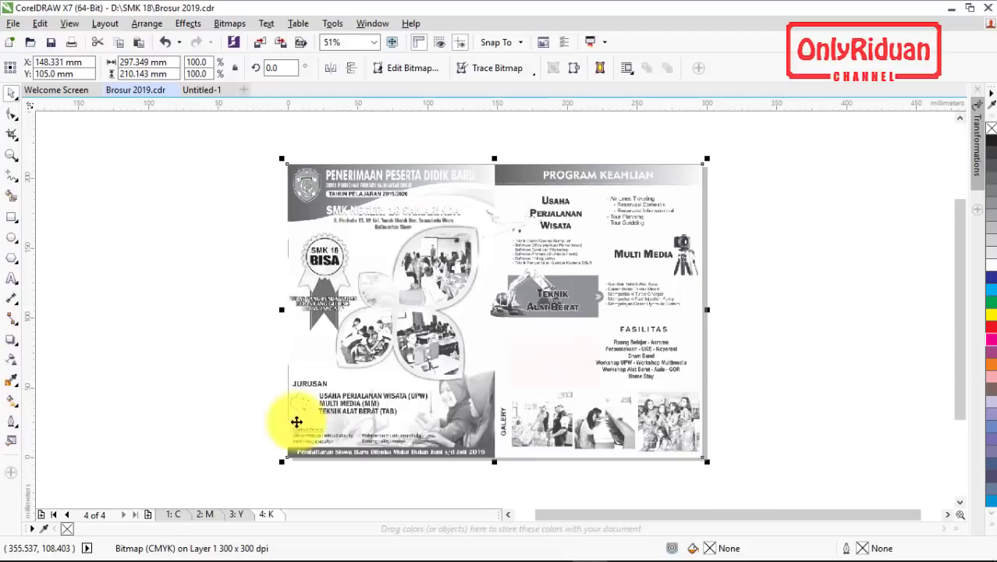
- Review the separated brochure bitmaps on pages M, Y, K and C
click(205, 514)
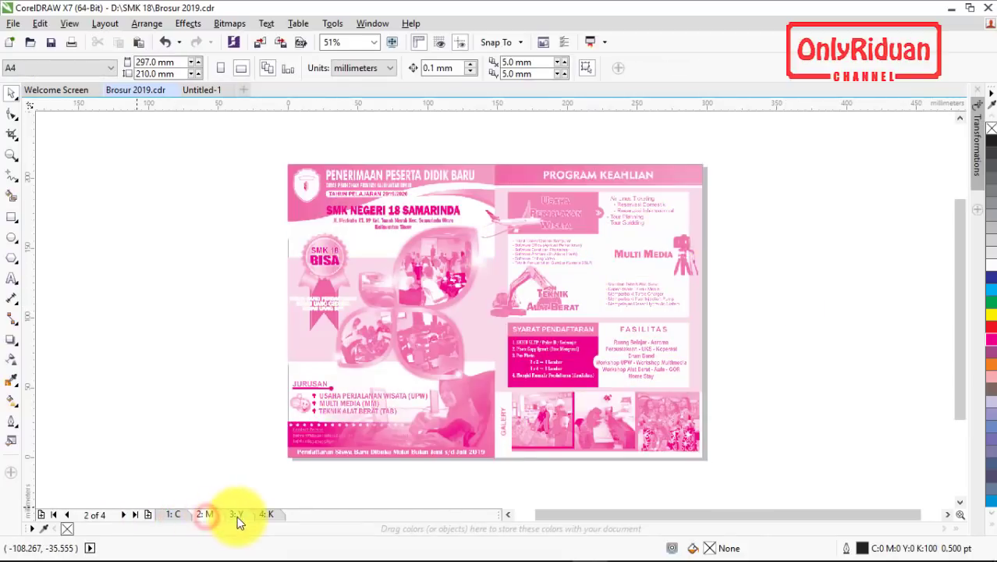
click(237, 515)
click(267, 515)
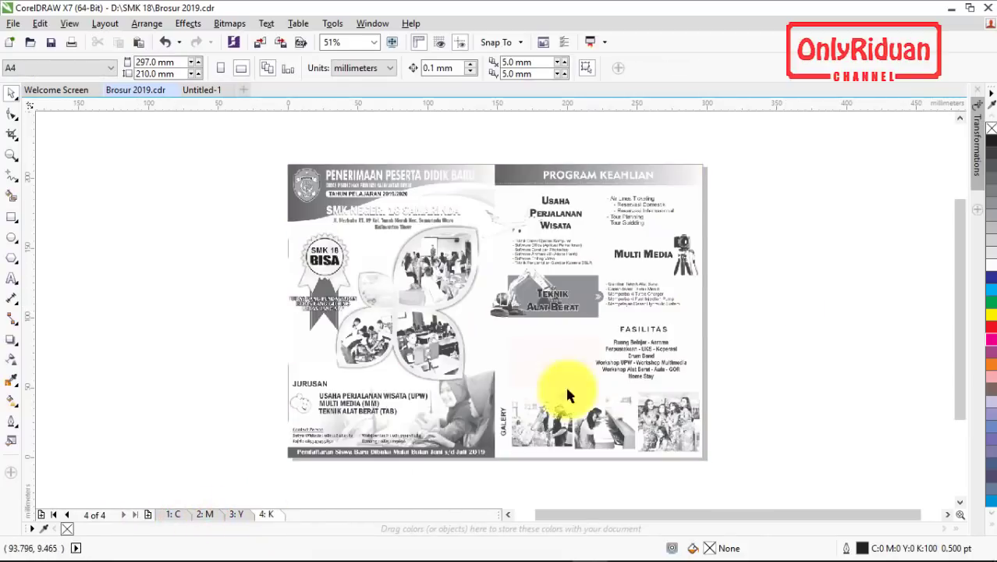
click(806, 286)
click(178, 514)
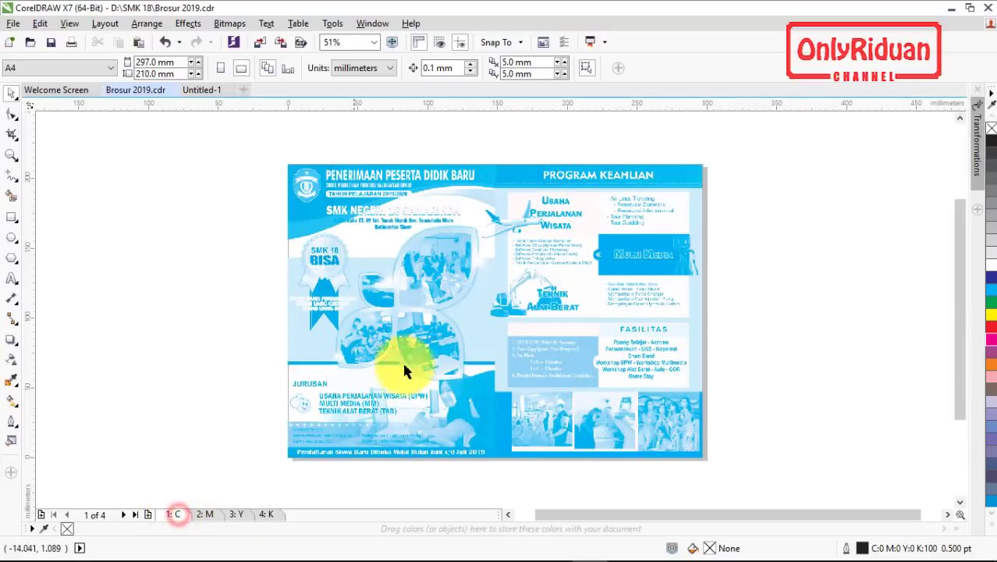
- Mirror page C's brochure bitmap horizontally and switch to page M
click(417, 298)
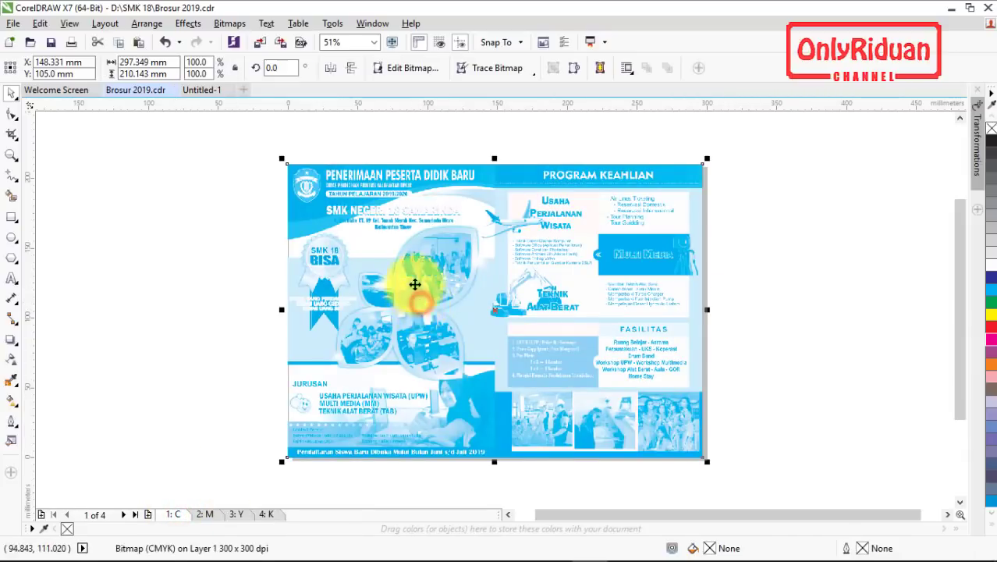
click(337, 67)
click(203, 515)
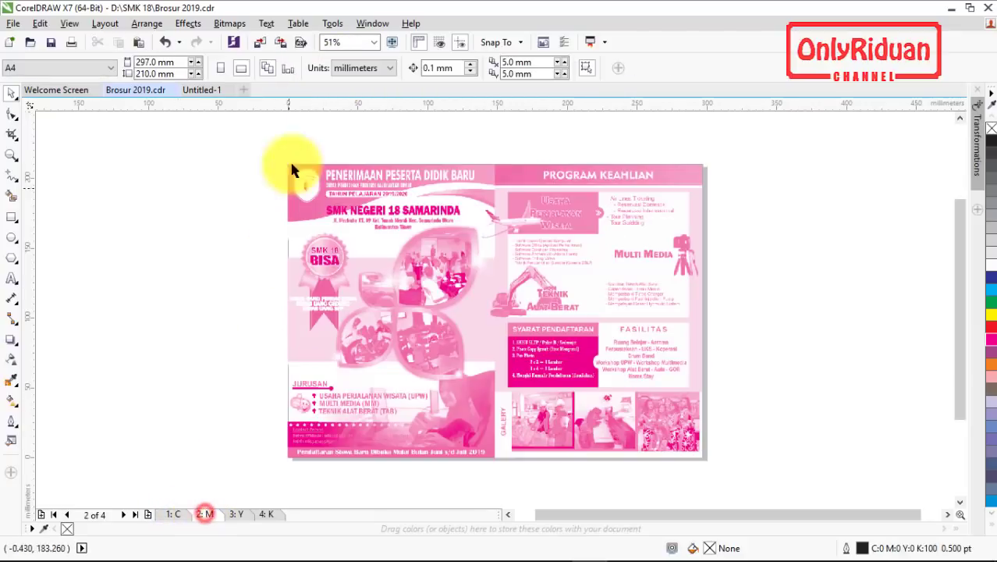